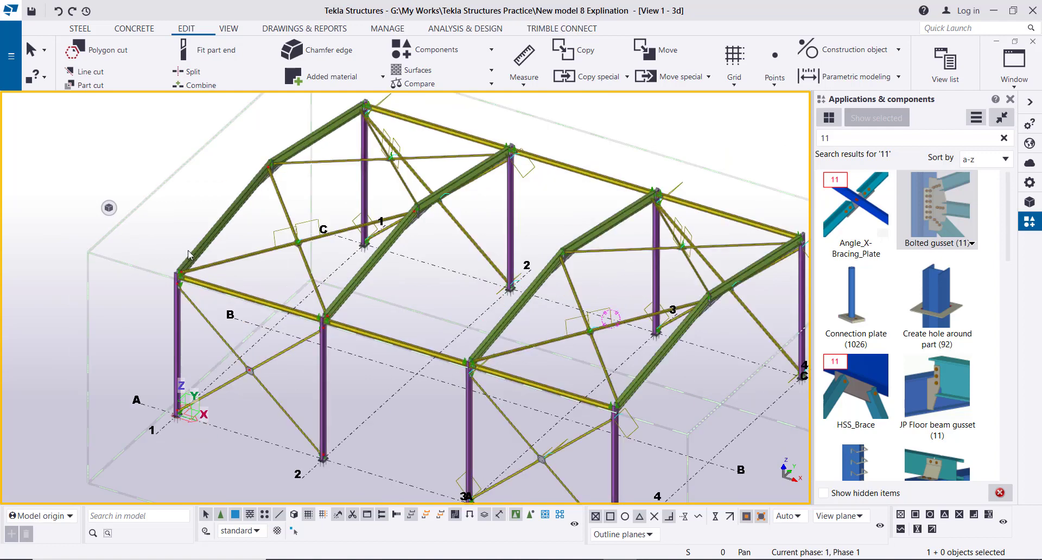
Start the 'At any position' point command and zoom and orbit to the rafter end-plate connection.
middle_click_drag(261, 206, 302, 246)
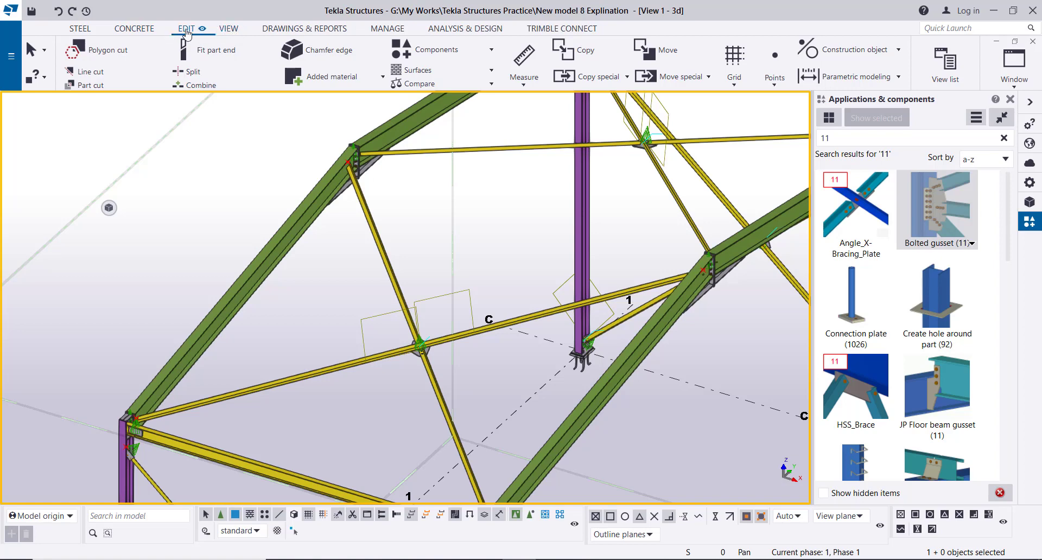
left_click(774, 62)
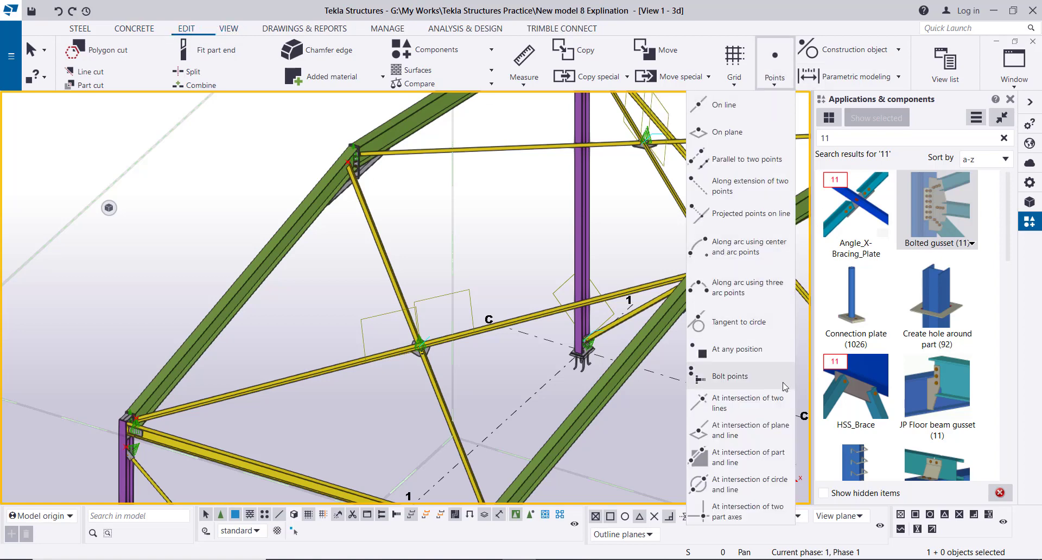
left_click(738, 350)
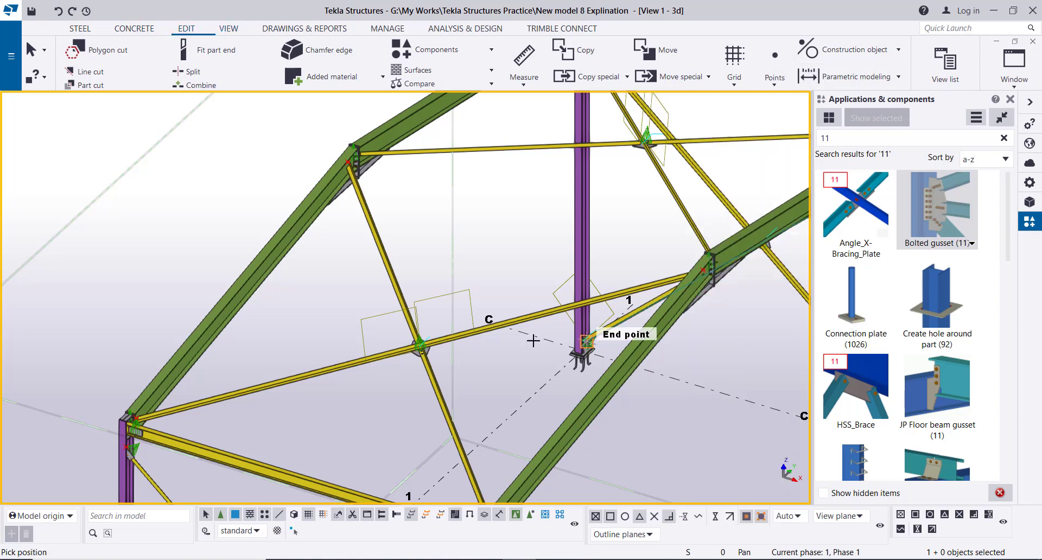
scroll(430, 288, "down", 1)
scroll(430, 288, "down", 1)
scroll(192, 384, "up", 5)
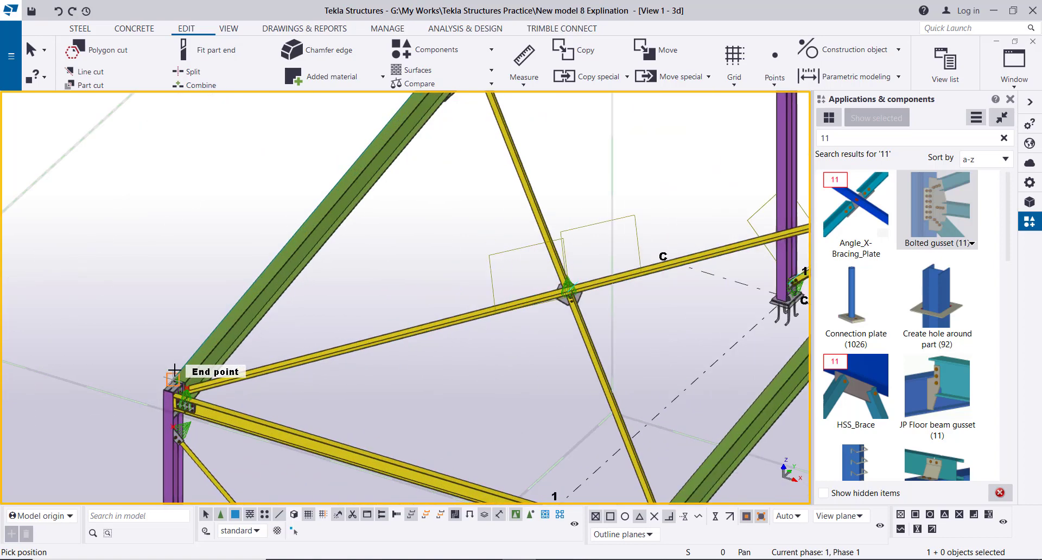
scroll(192, 384, "up", 1)
scroll(333, 320, "down", 2)
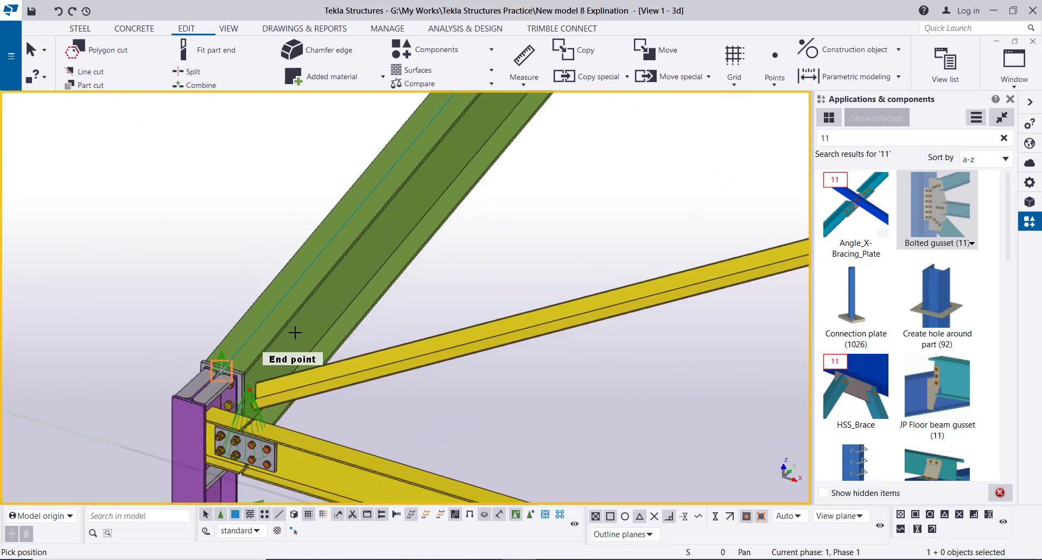
middle_click_drag(223, 353, 228, 367, "ctrl")
scroll(228, 367, "up", 3)
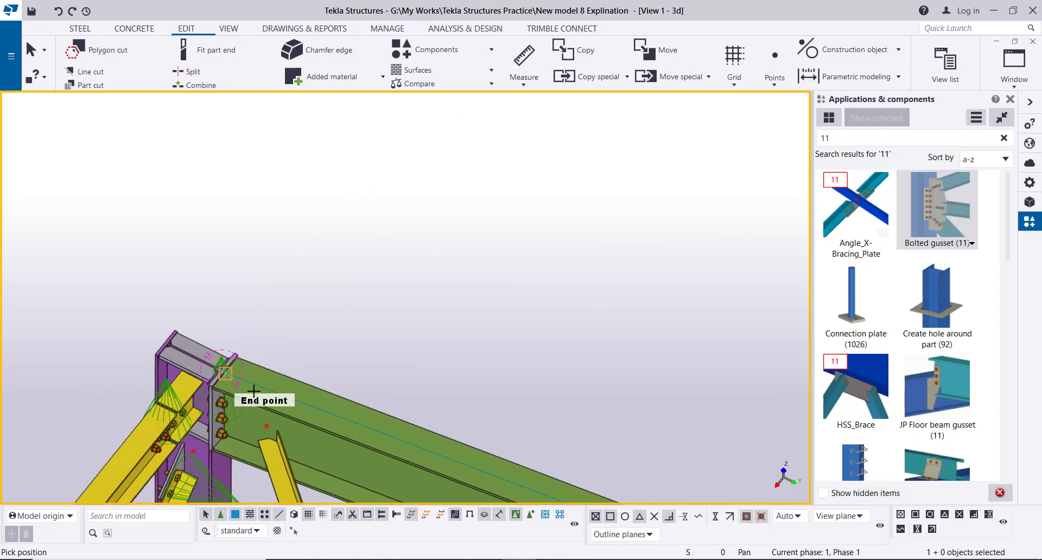
scroll(222, 363, "up", 2)
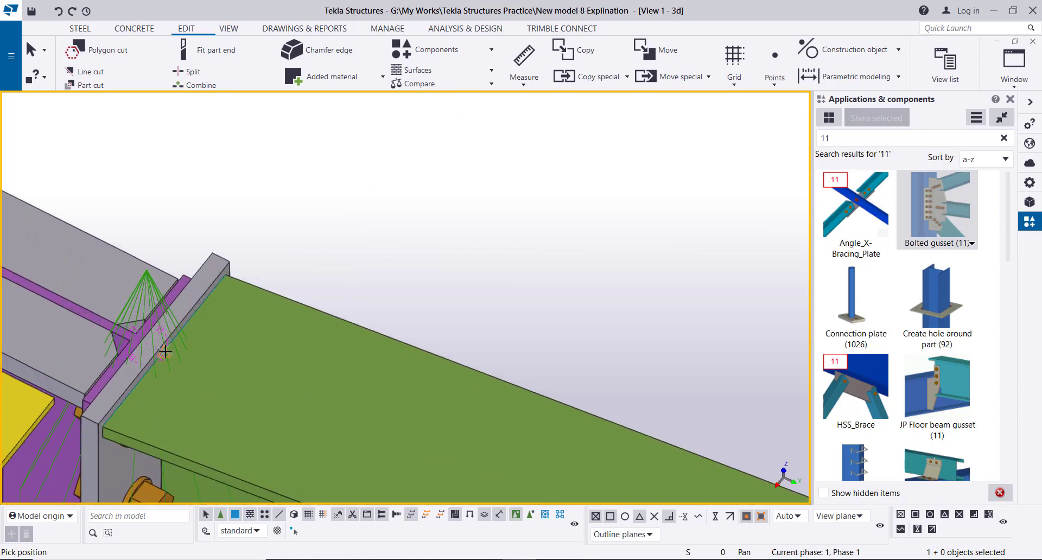
scroll(271, 380, "down", 5)
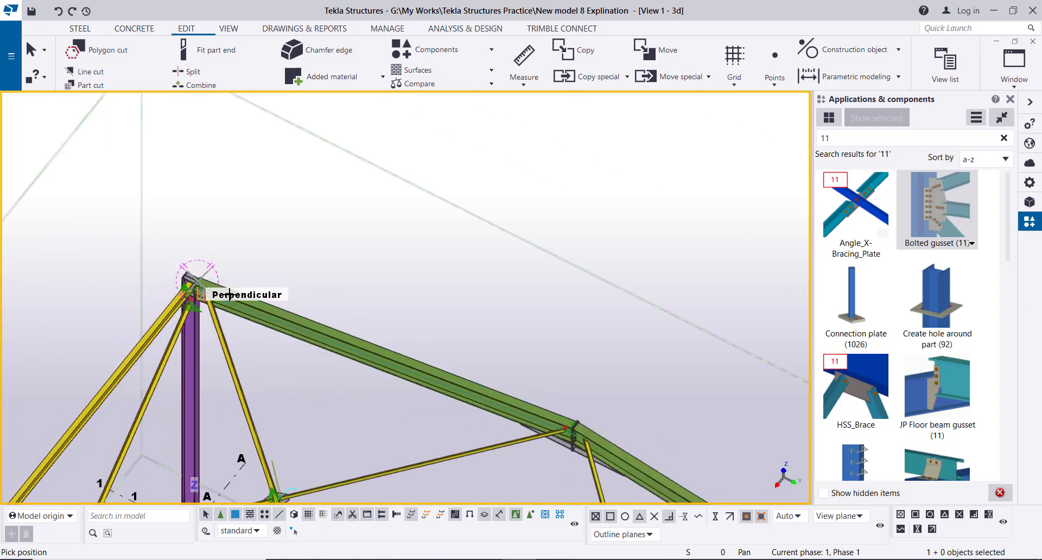
scroll(419, 369, "up", 5)
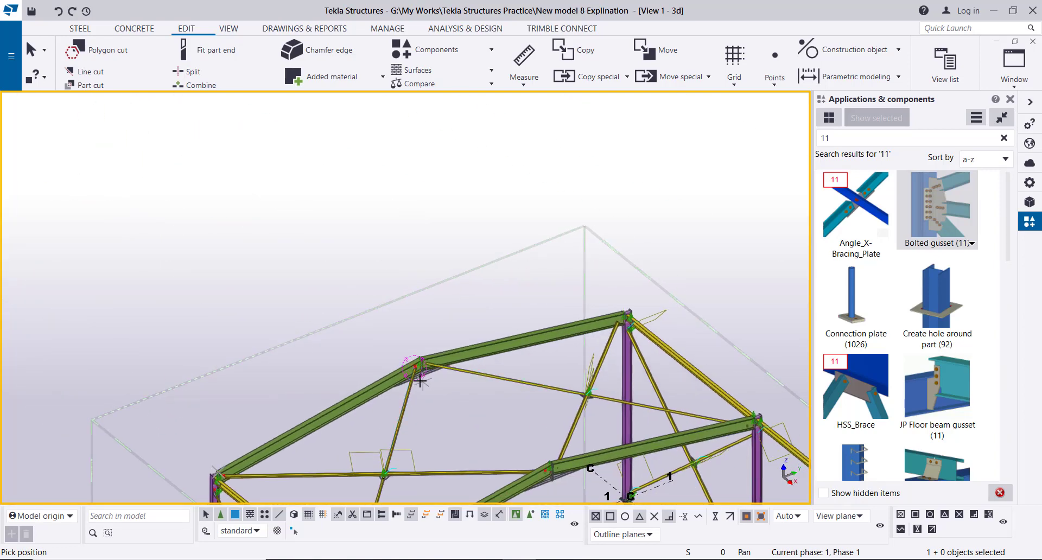
scroll(419, 345, "up", 5)
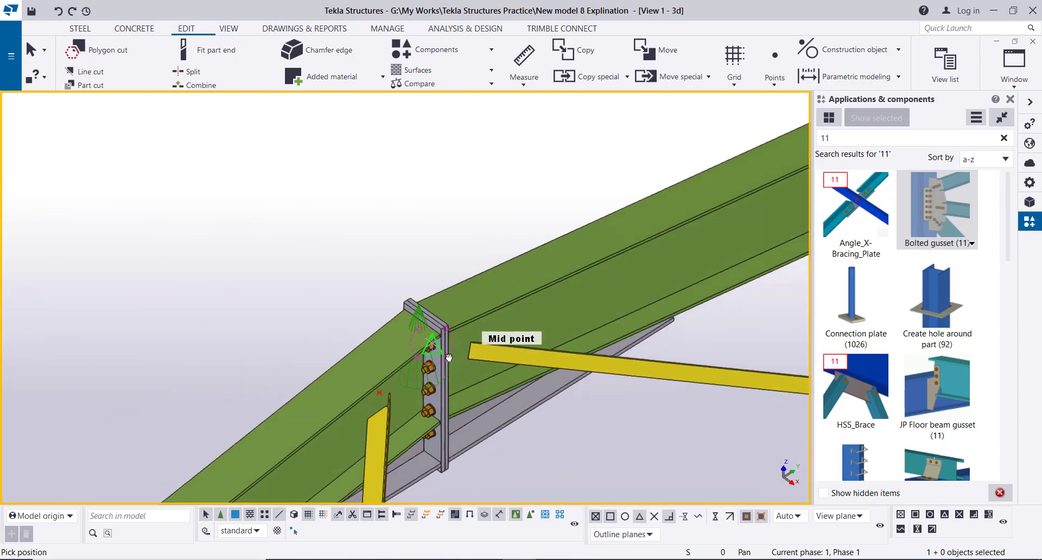
scroll(420, 329, "up", 1)
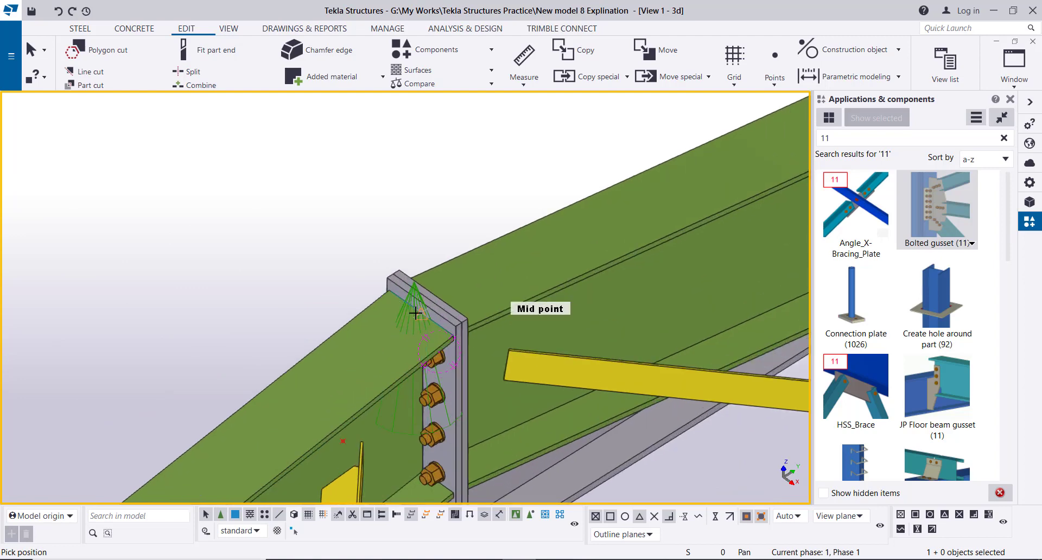
Cancel the pending point placement.
right_click(409, 202)
key("Escape")
scroll(418, 193, "down", 4)
scroll(425, 243, "up", 3)
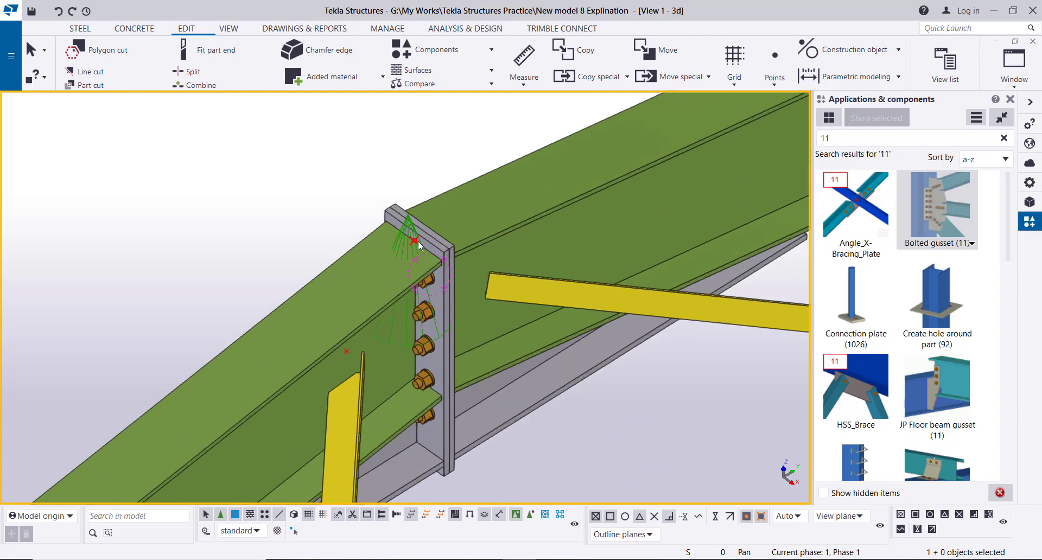
Abort an accidental linear move, then bring up the named Views list with Ctrl+I.
right_click(342, 106)
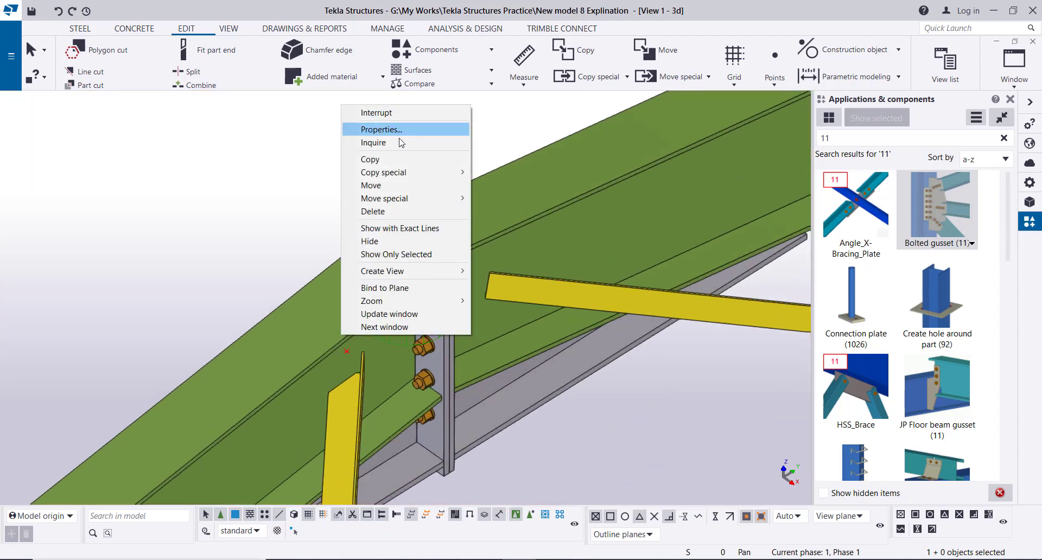
mouse_move(456, 198)
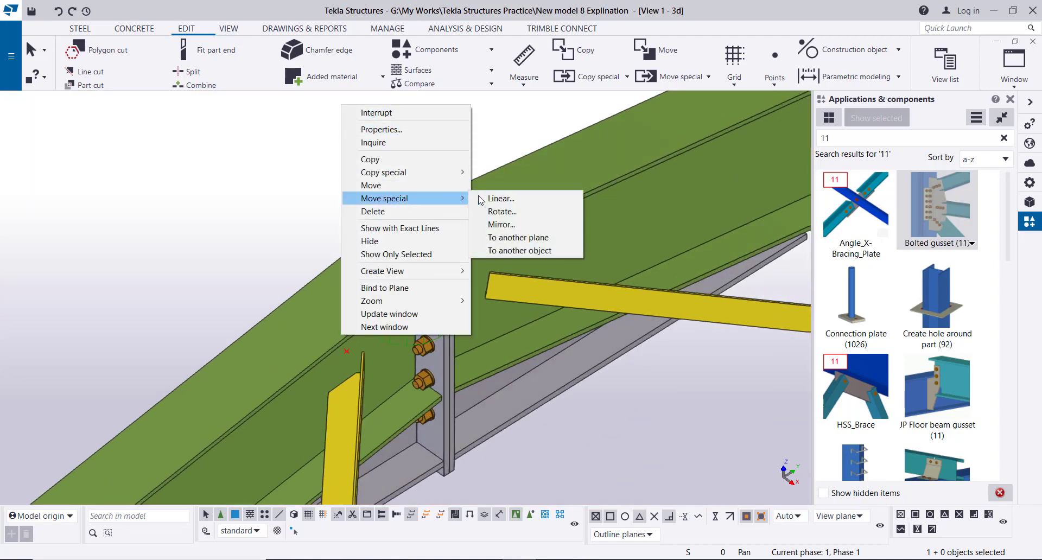
left_click(504, 199)
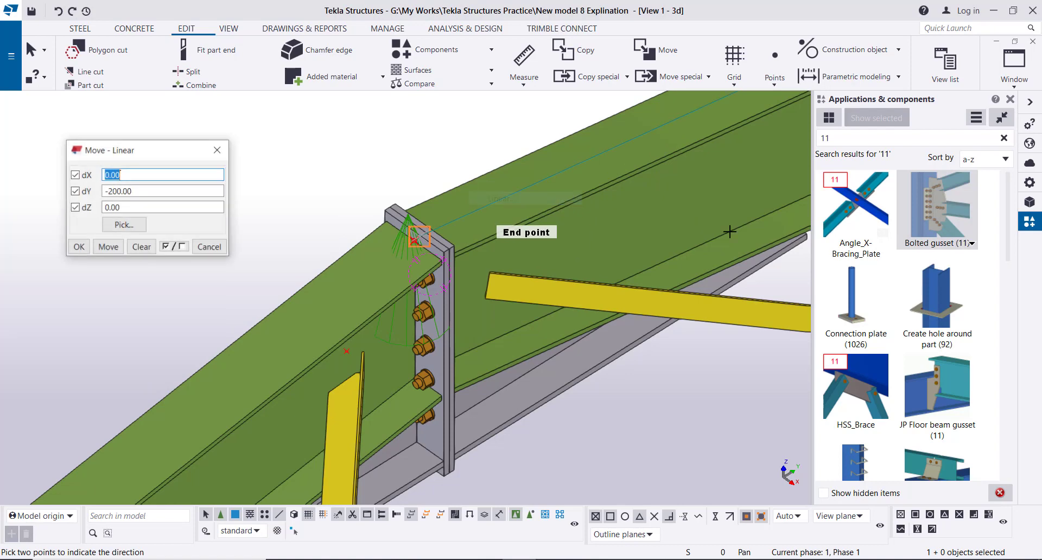
right_click(271, 136)
left_click(303, 145)
scroll(263, 168, "down", 10)
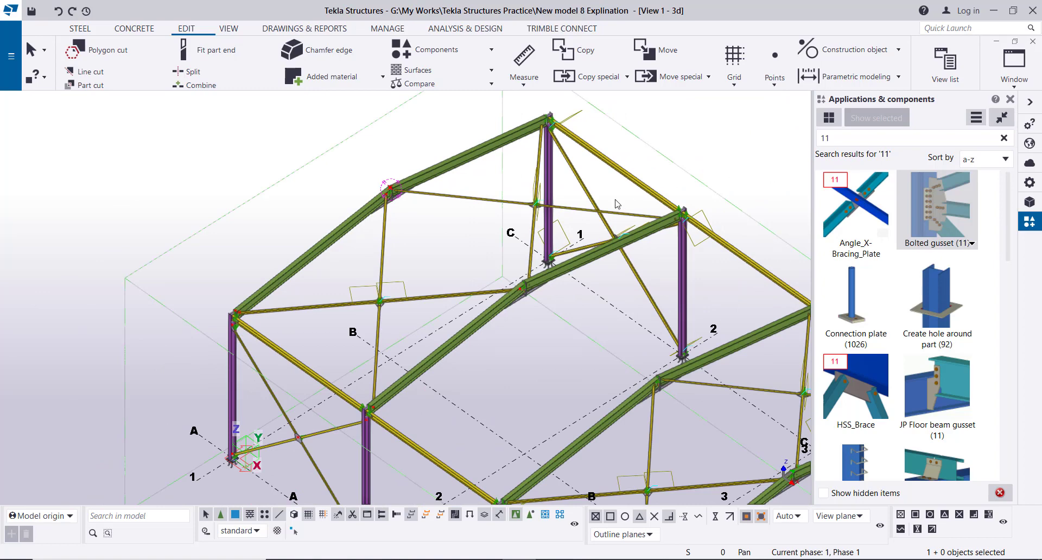
key("ctrl+i")
In ELEVATION ON GRID 1, set the work plane on the left rafter, then return to View 1 - 3d.
double_click(432, 349)
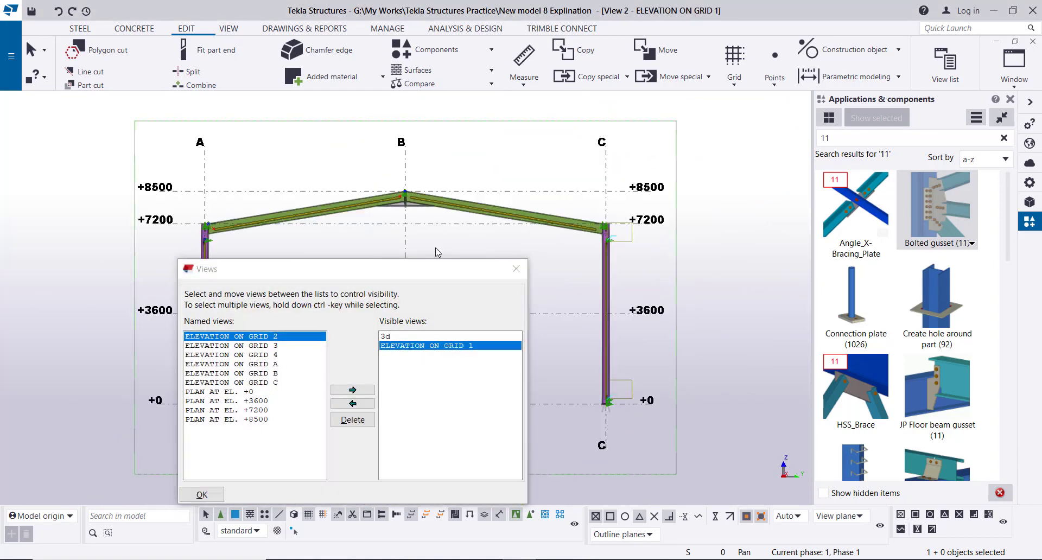
left_click(510, 273)
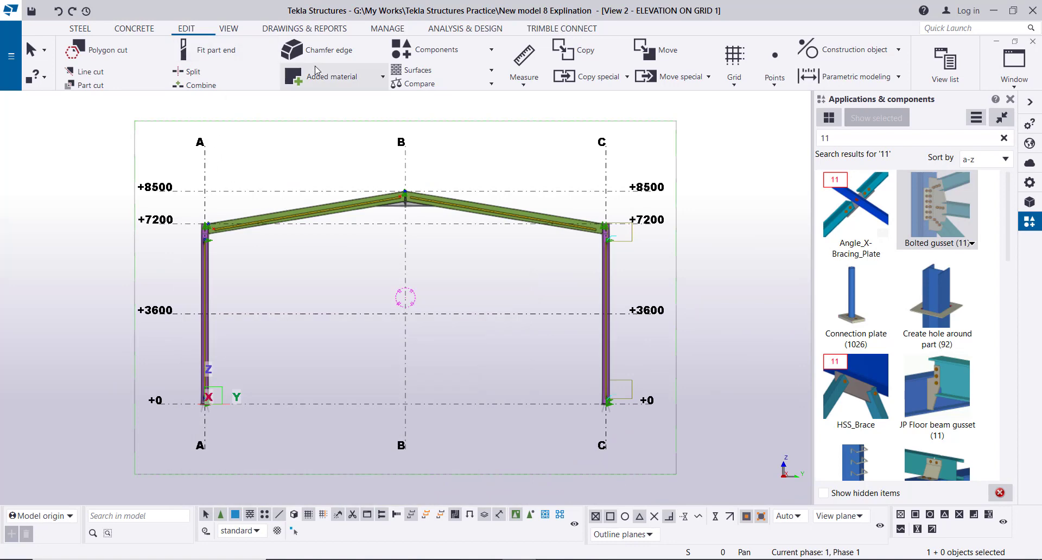
left_click(227, 30)
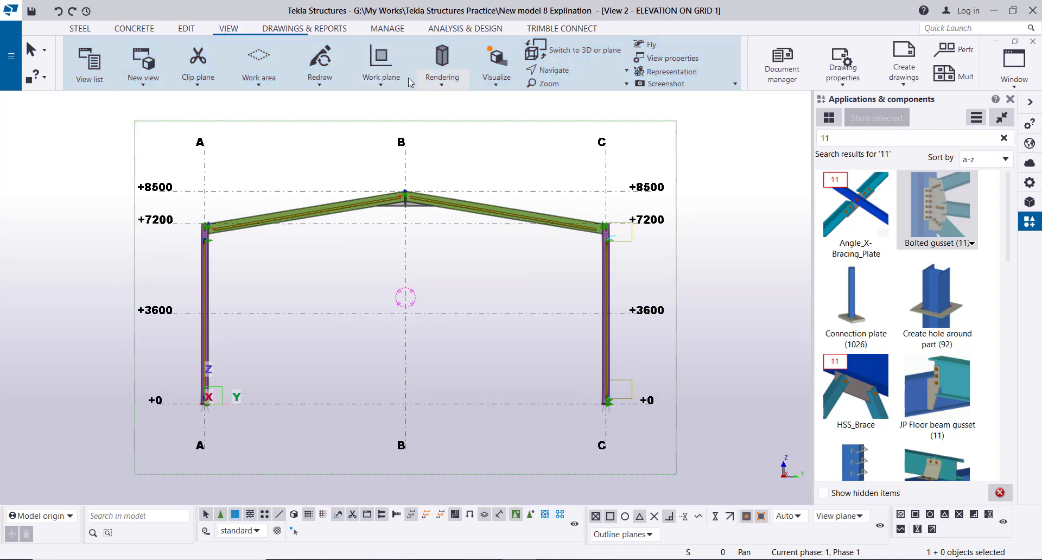
left_click(381, 76)
left_click(358, 112)
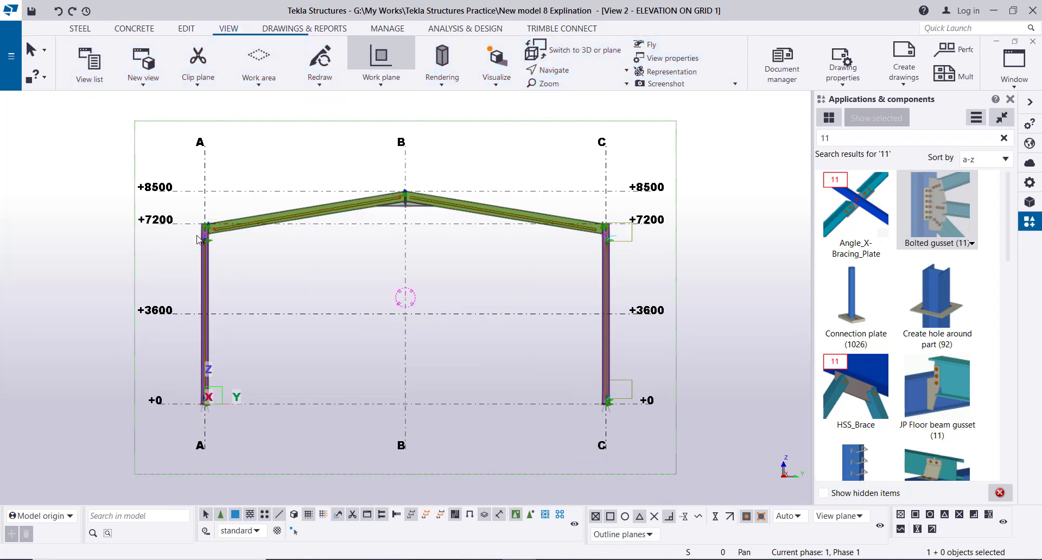
scroll(234, 212, "up", 5)
left_click(219, 216)
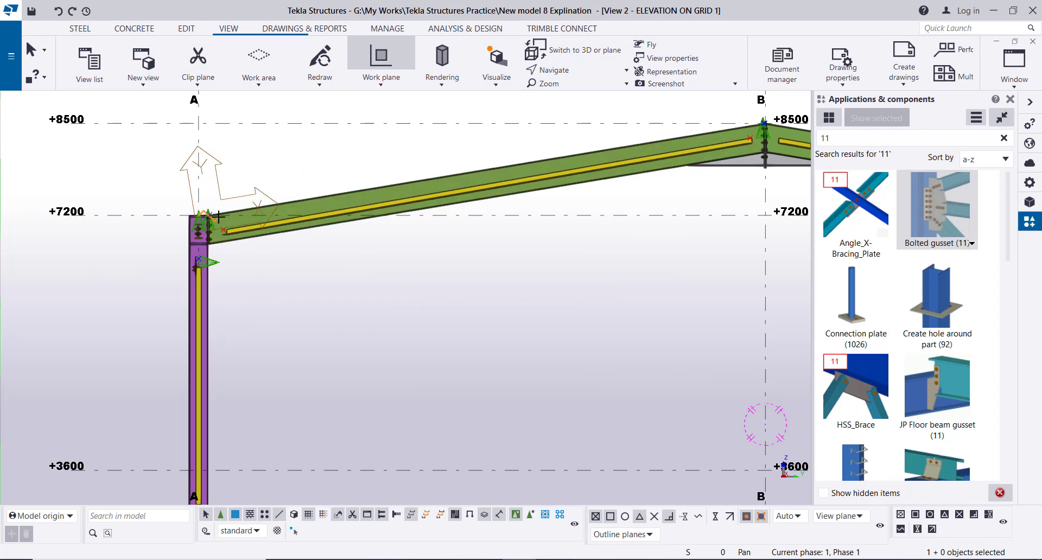
right_click(301, 145)
left_click(315, 142)
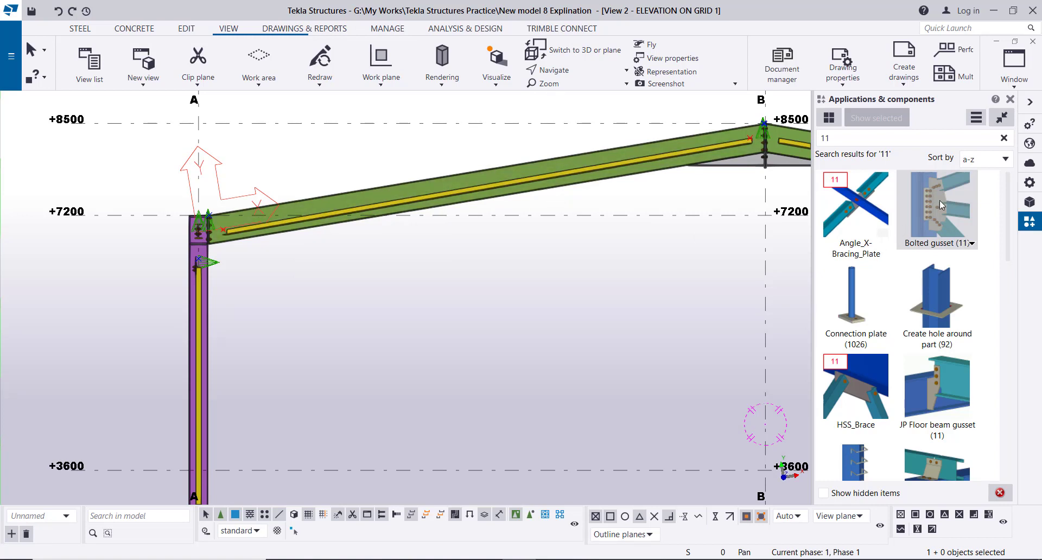
left_click(1013, 62)
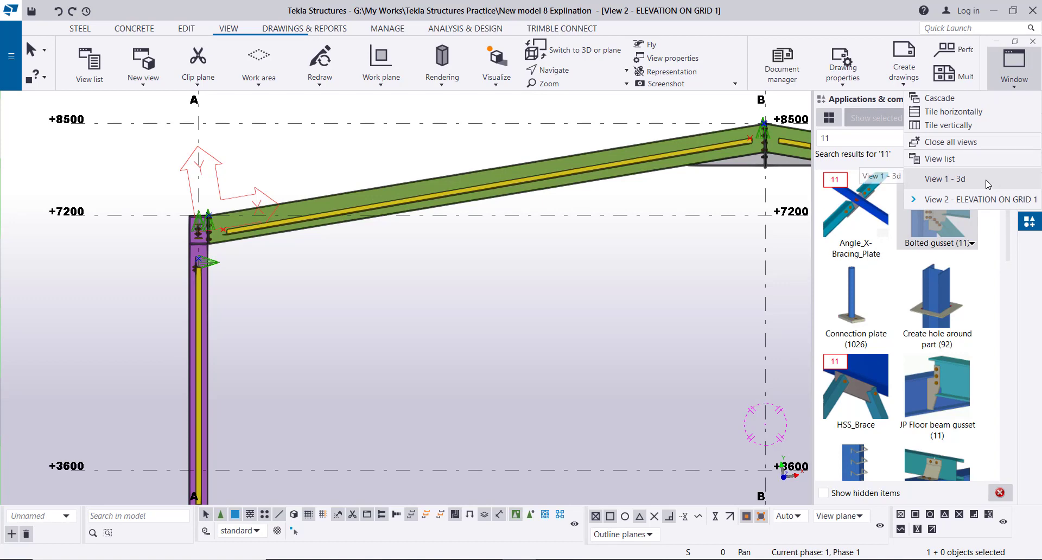
left_click(954, 178)
Move the end-plate reference point 200 mm in negative X with Move Linear.
scroll(424, 231, "up", 10)
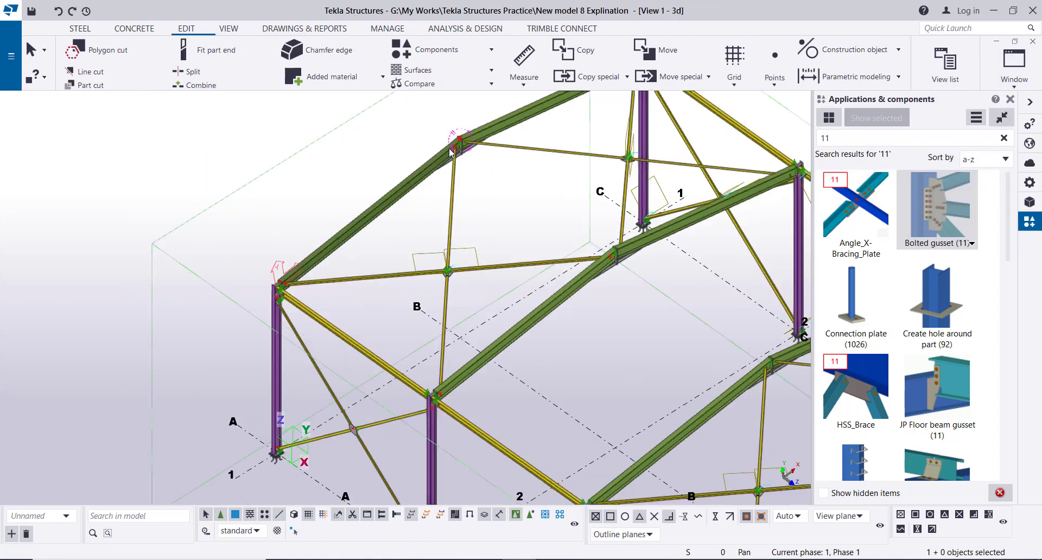
scroll(474, 139, "up", 5)
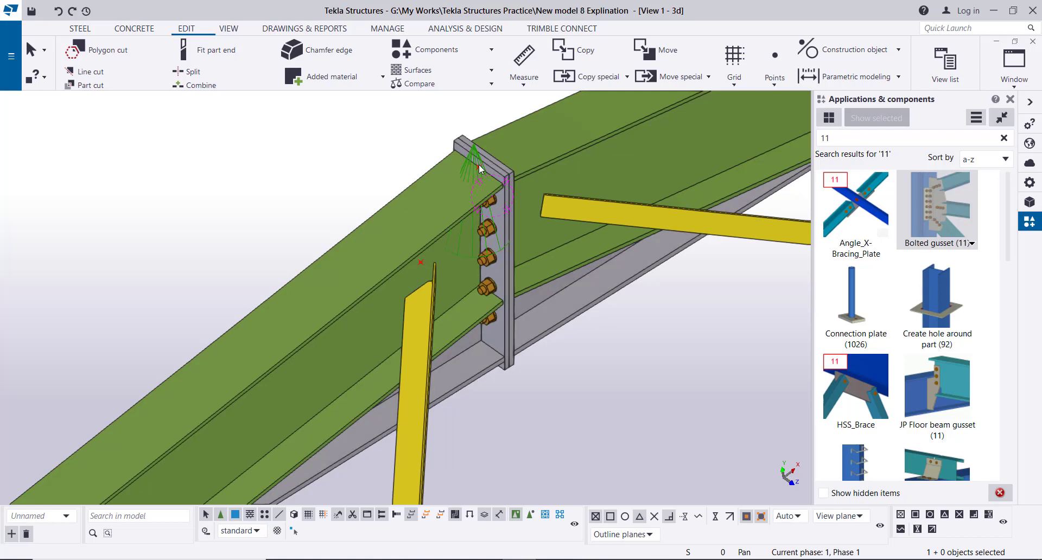
right_click(367, 140)
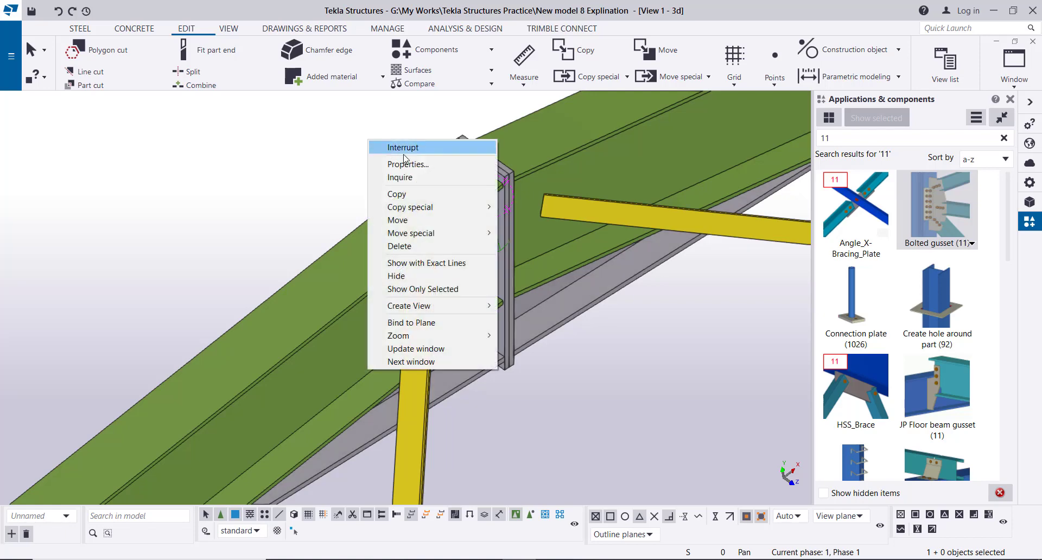
mouse_move(488, 232)
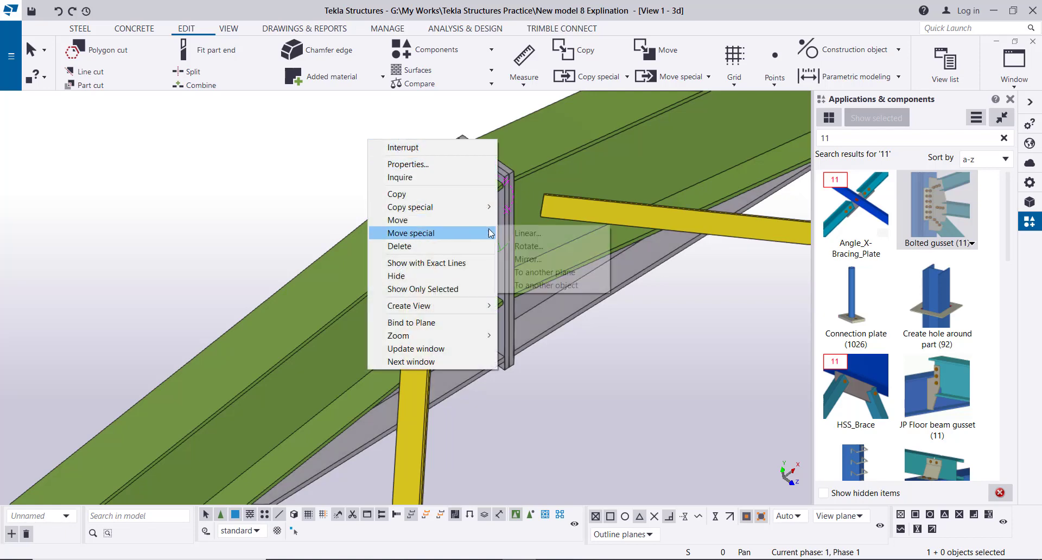
left_click(521, 231)
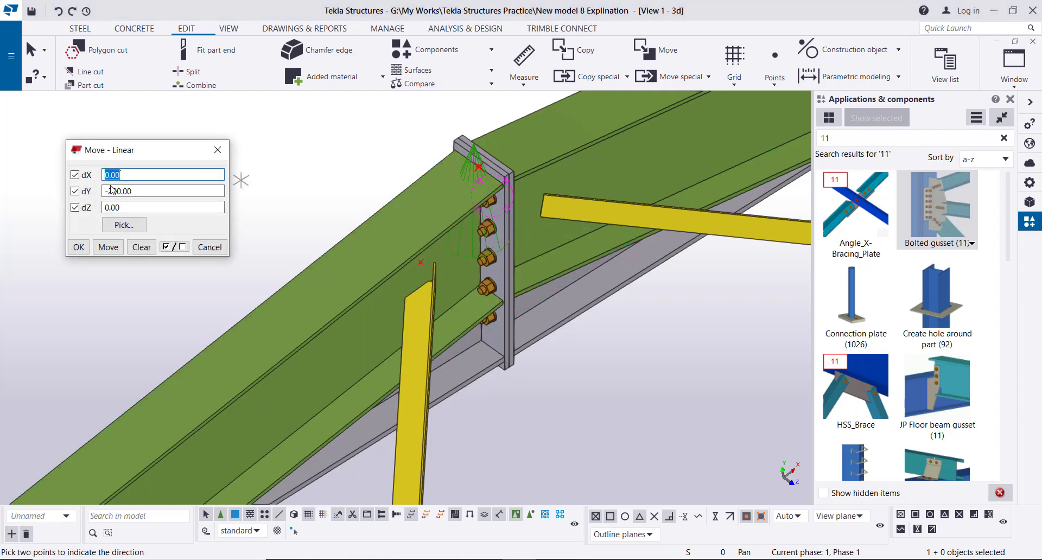
left_click_drag(145, 192, 118, 198)
left_click(142, 248)
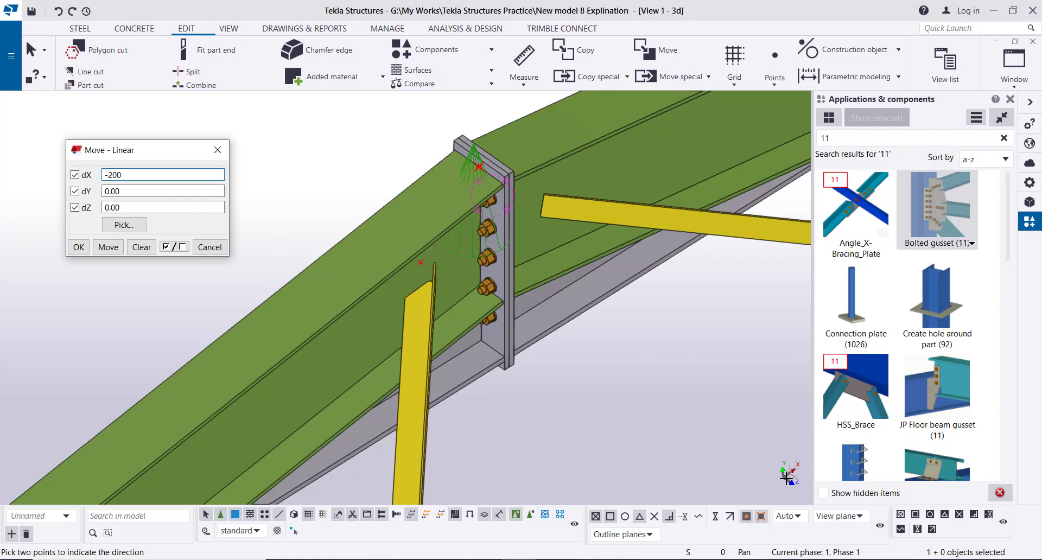
left_click(108, 247)
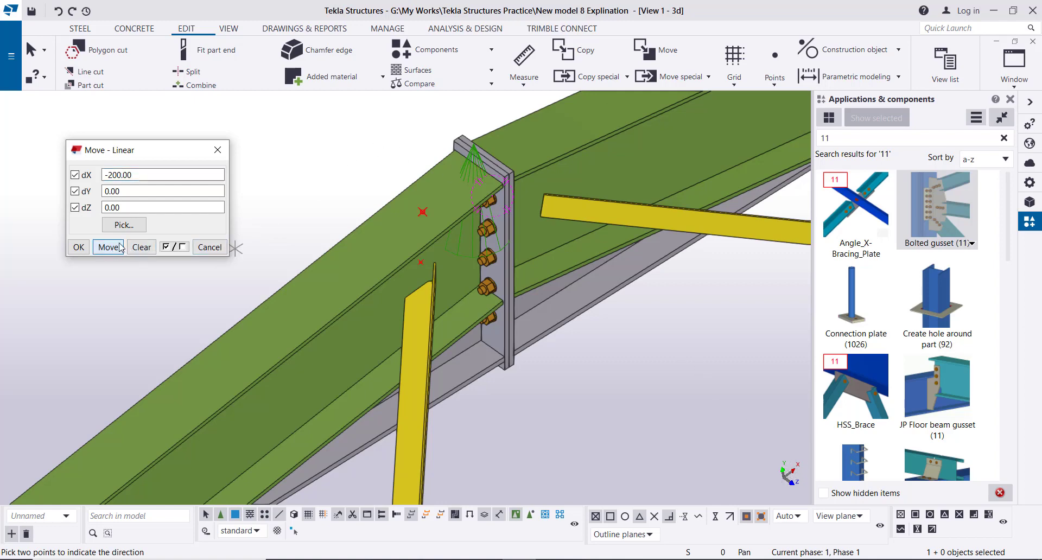
Cancel the direction pick and move the point back 200 mm in positive X.
scroll(331, 120, "down", 5)
scroll(332, 120, "down", 5)
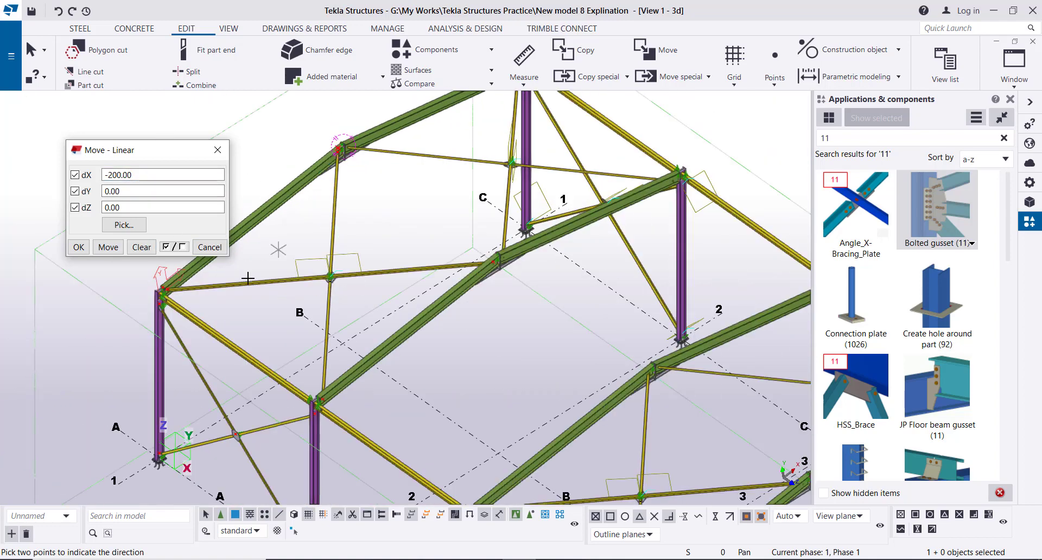
scroll(173, 313, "up", 8)
scroll(173, 313, "up", 6)
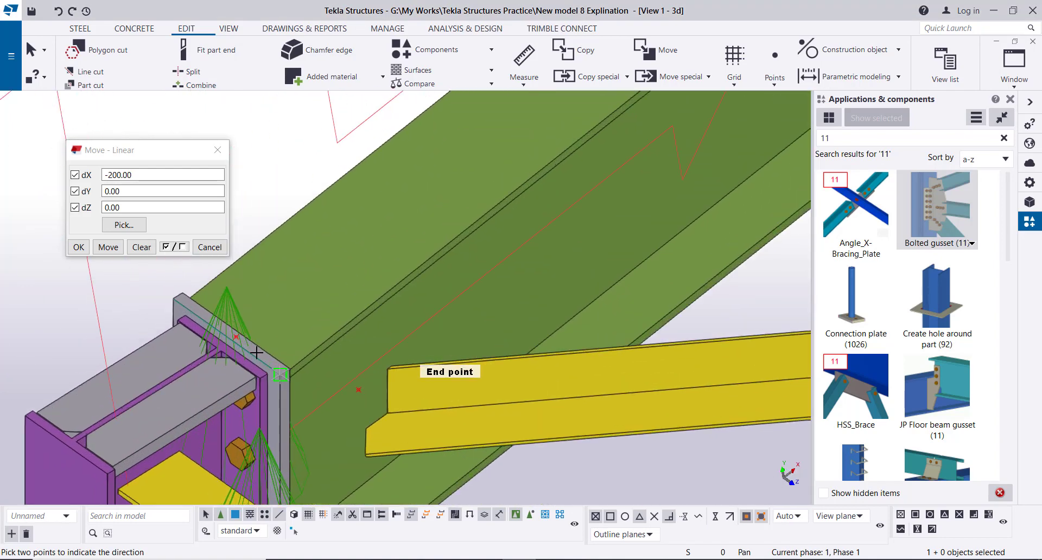
left_click(233, 332)
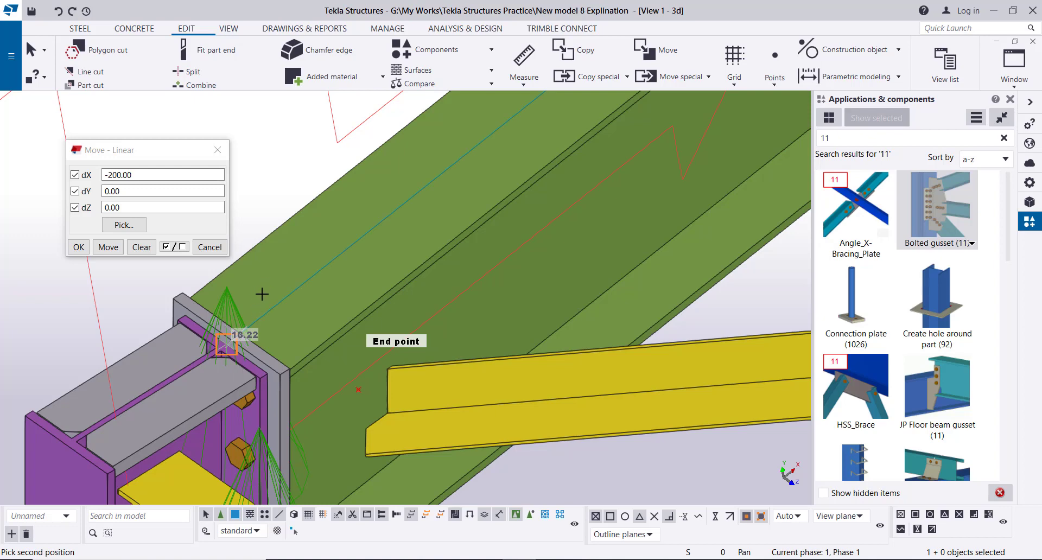
right_click(269, 142)
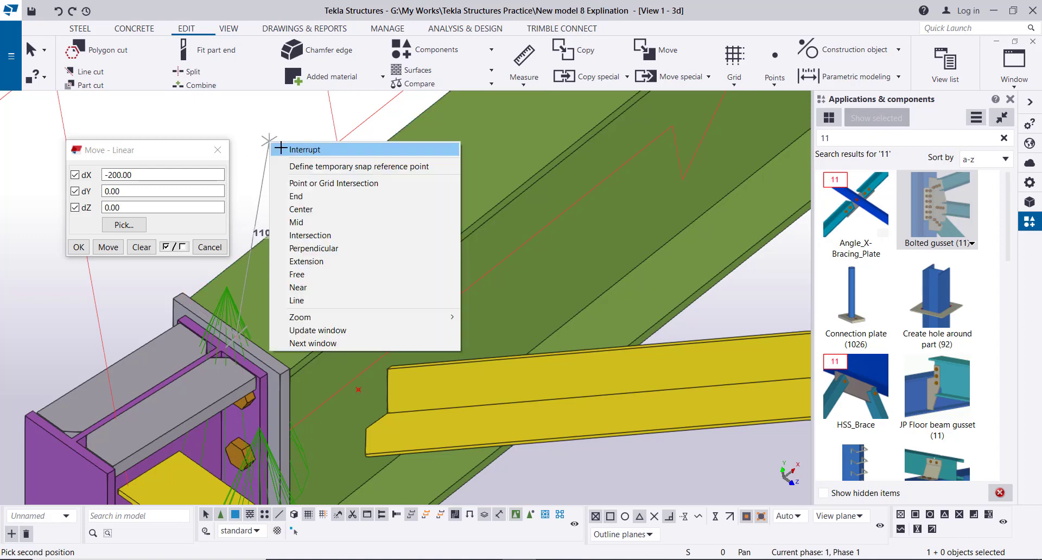
left_click(293, 149)
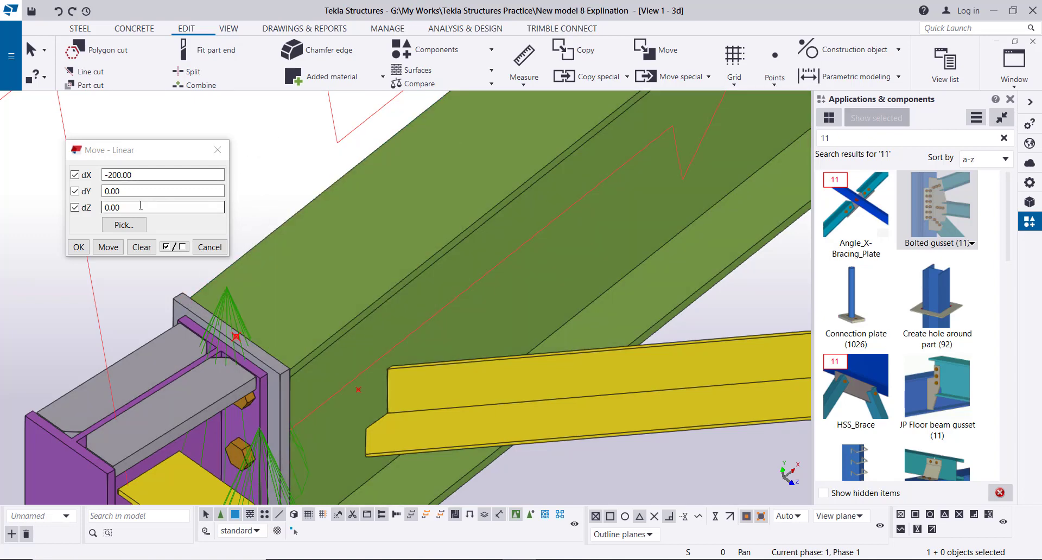
left_click(141, 247)
left_click_drag(125, 174, 100, 173)
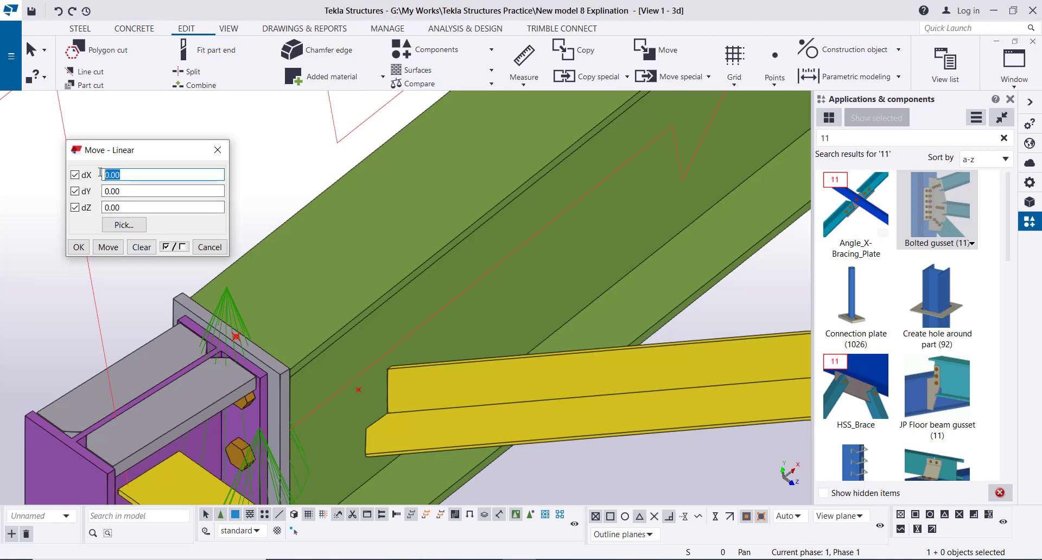
type("200")
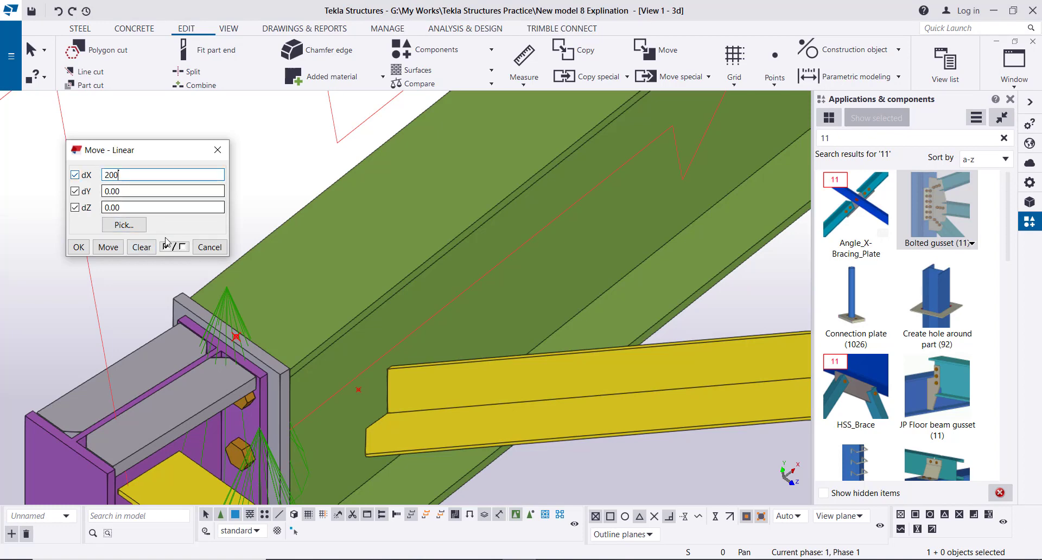
left_click(109, 246)
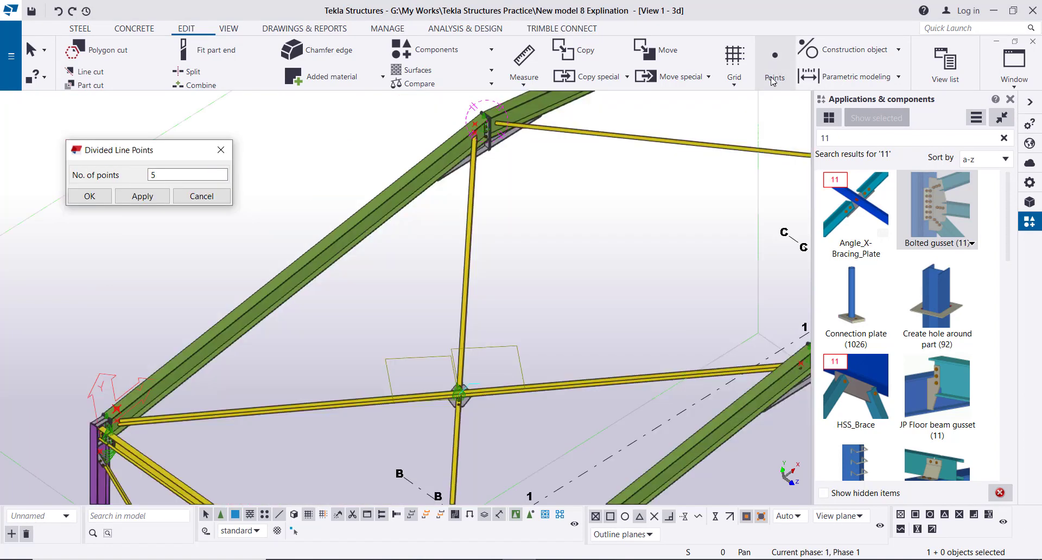
Divide the left rafter from eave to ridge with five evenly spaced points.
left_click(221, 150)
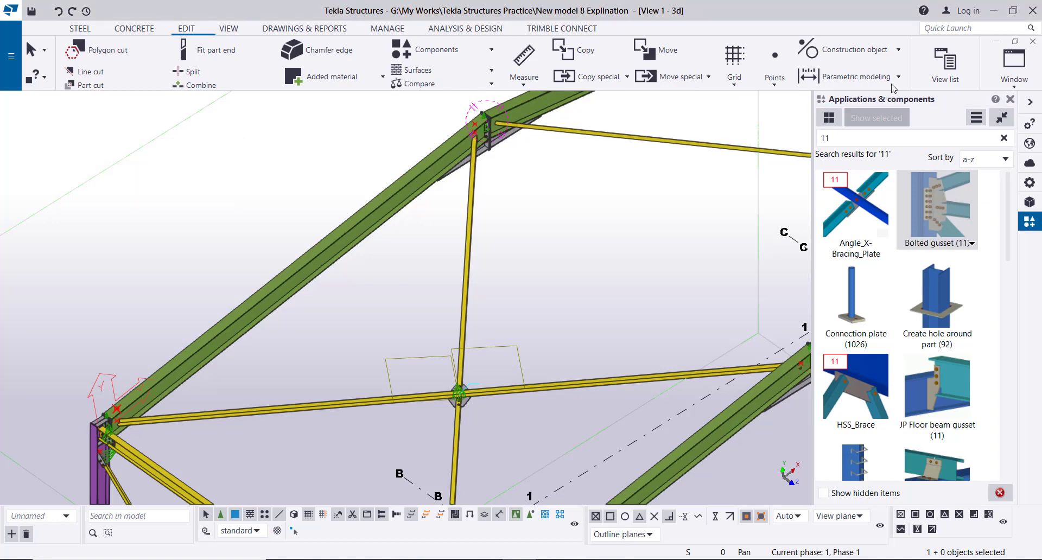
left_click(775, 80)
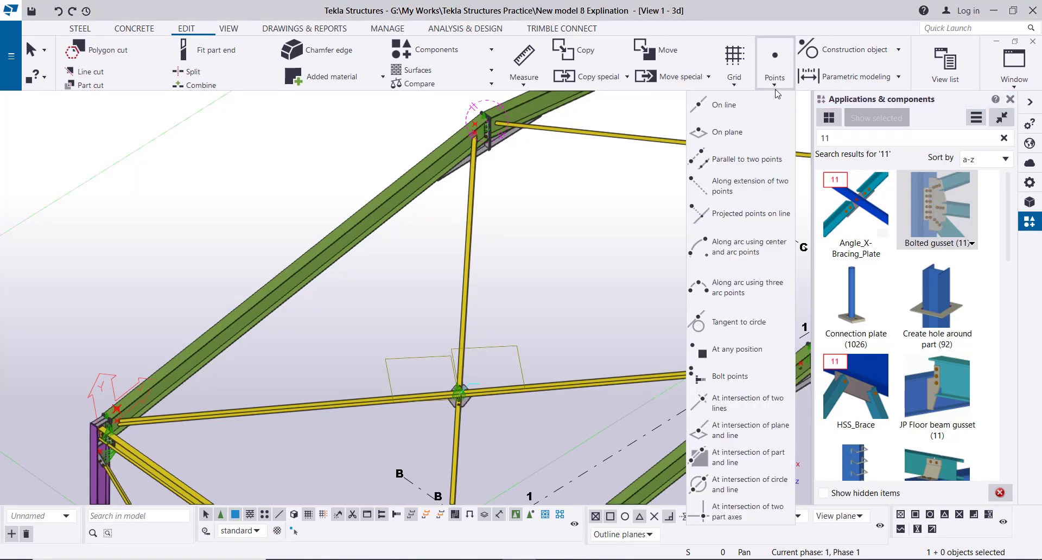
left_click(722, 105)
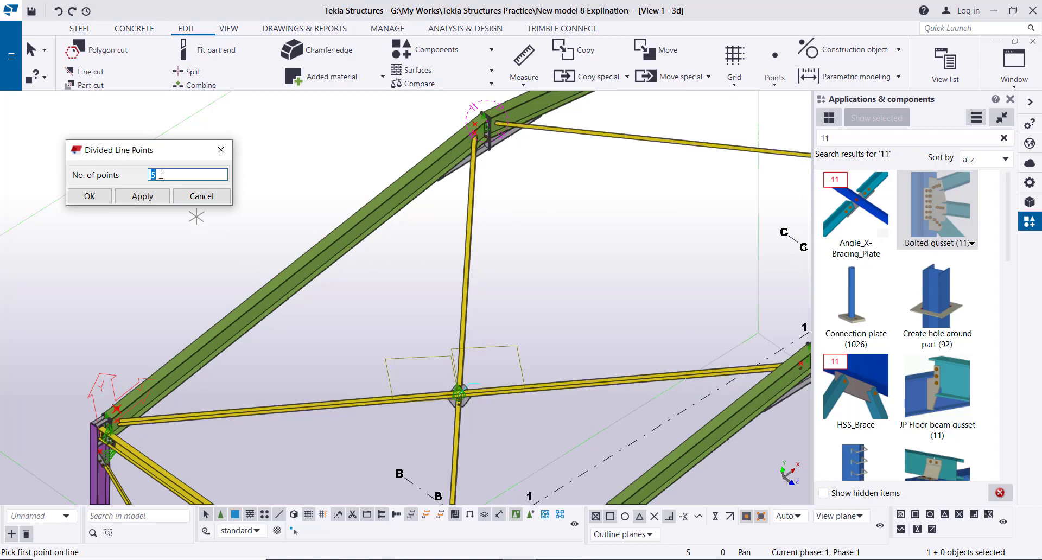
left_click(111, 414)
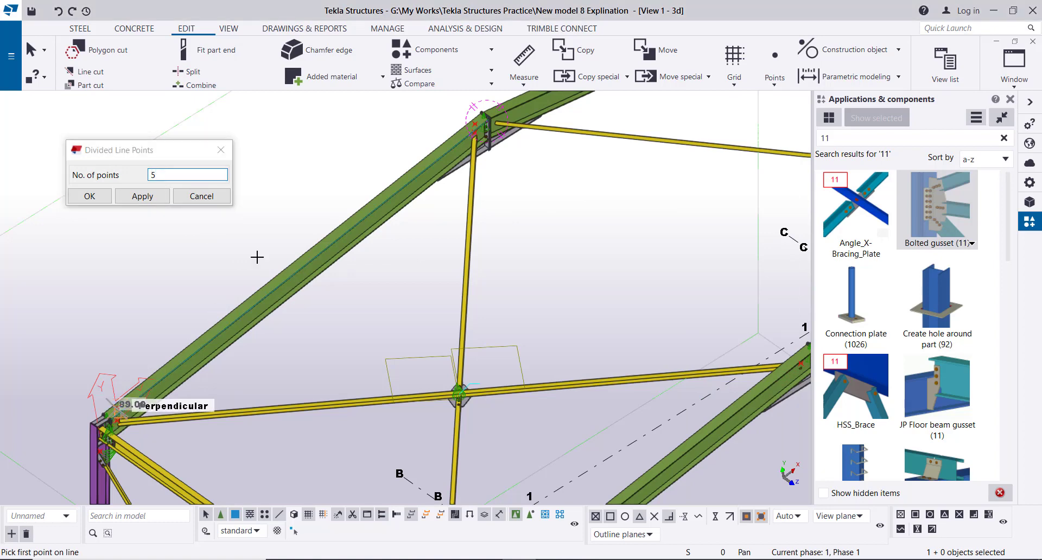
left_click(477, 124)
scroll(288, 198, "down", 2)
middle_click_drag(287, 198, 242, 216)
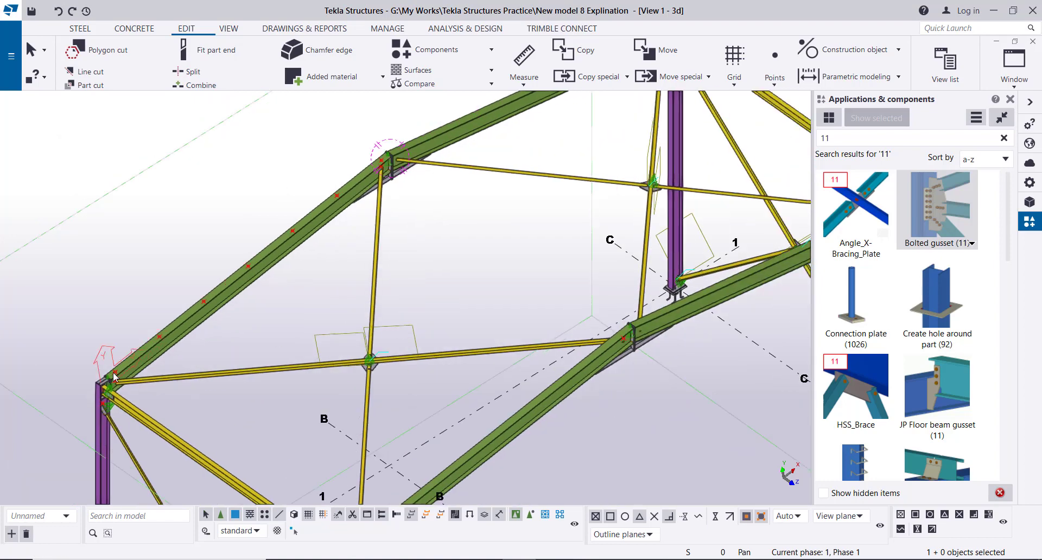
Select the five rafter points and start copying them from grid point 1/A.
left_click(203, 301, "ctrl")
left_click(247, 267, "ctrl")
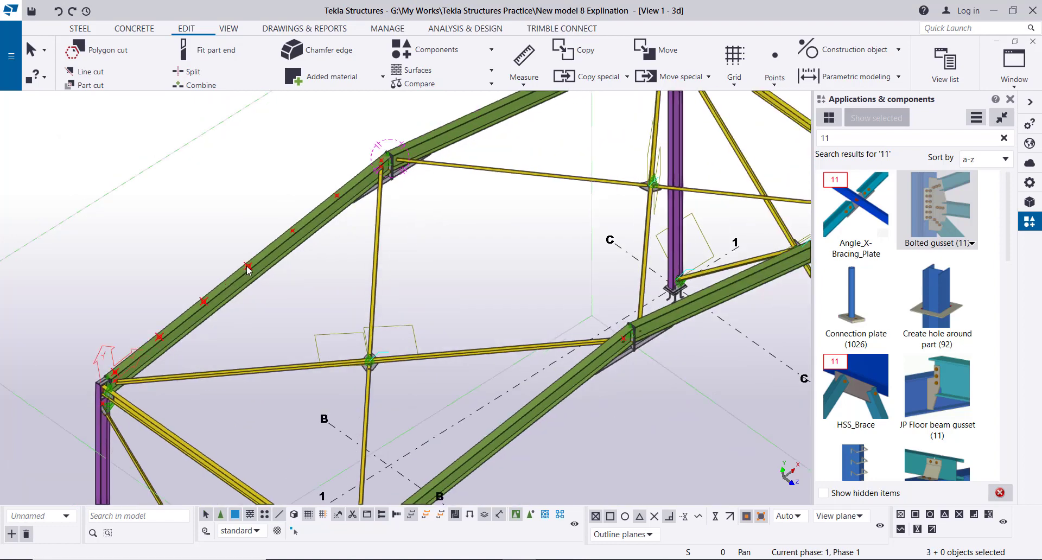
left_click(292, 230, "ctrl")
left_click(337, 196, "ctrl")
left_click(383, 162, "ctrl")
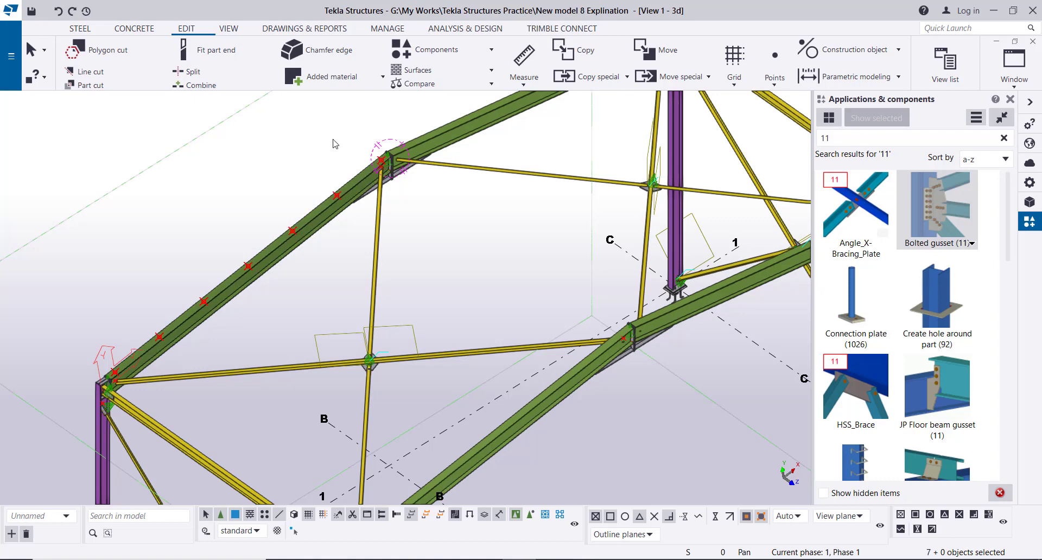
right_click(193, 143)
left_click(250, 167)
scroll(282, 165, "down", 5)
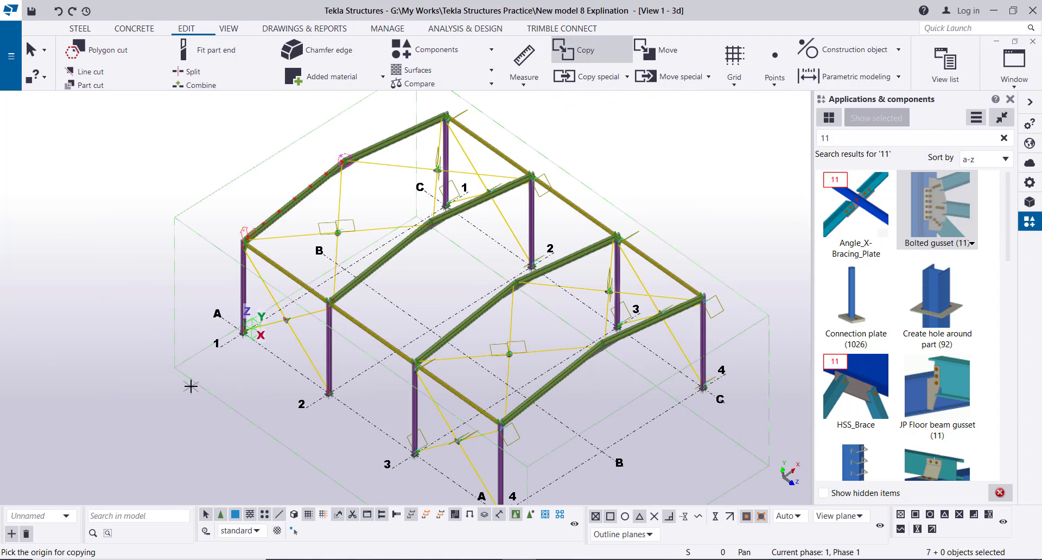
scroll(191, 386, "up", 3)
left_click(229, 332)
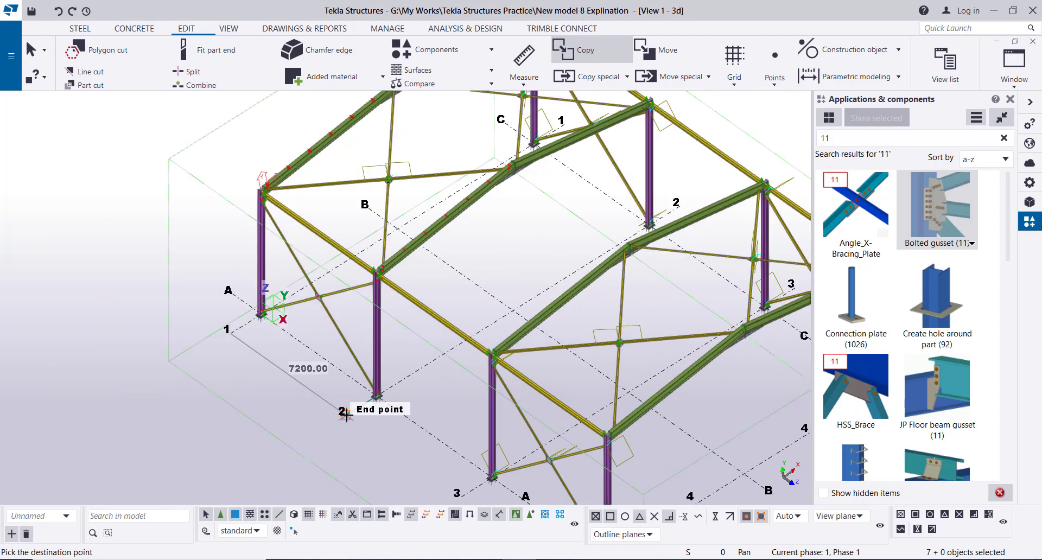
Cancel the copy and open the properties of a new steel beam.
right_click(88, 180)
left_click(145, 185)
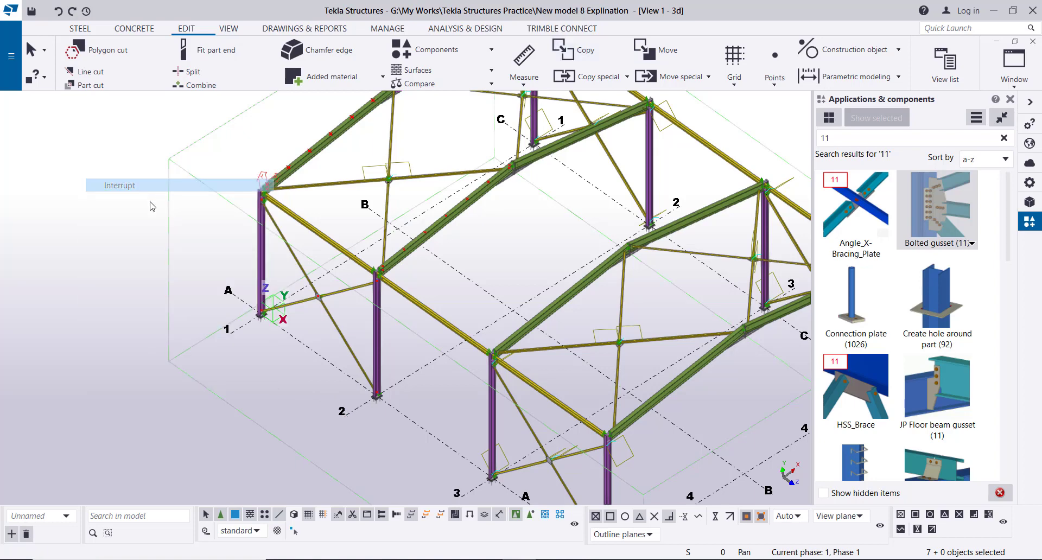
scroll(241, 249, "down", 3)
scroll(279, 212, "up", 4)
scroll(142, 68, "up", 2)
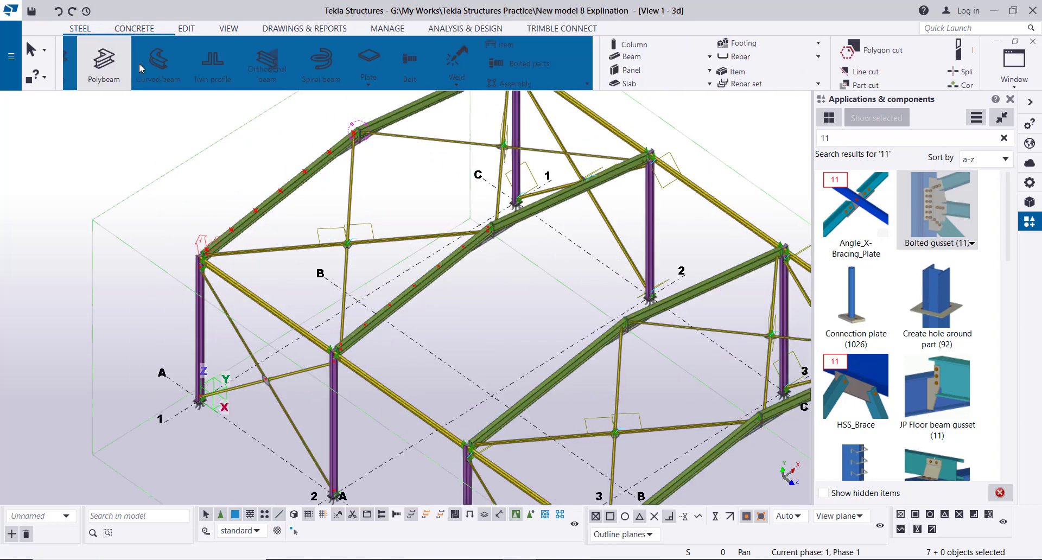
left_click(123, 66)
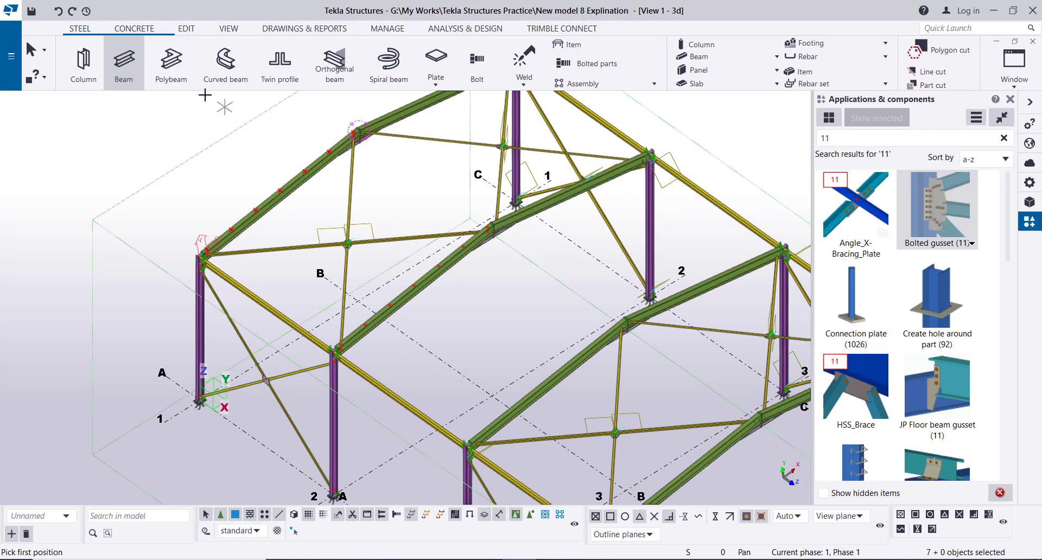
double_click(129, 62)
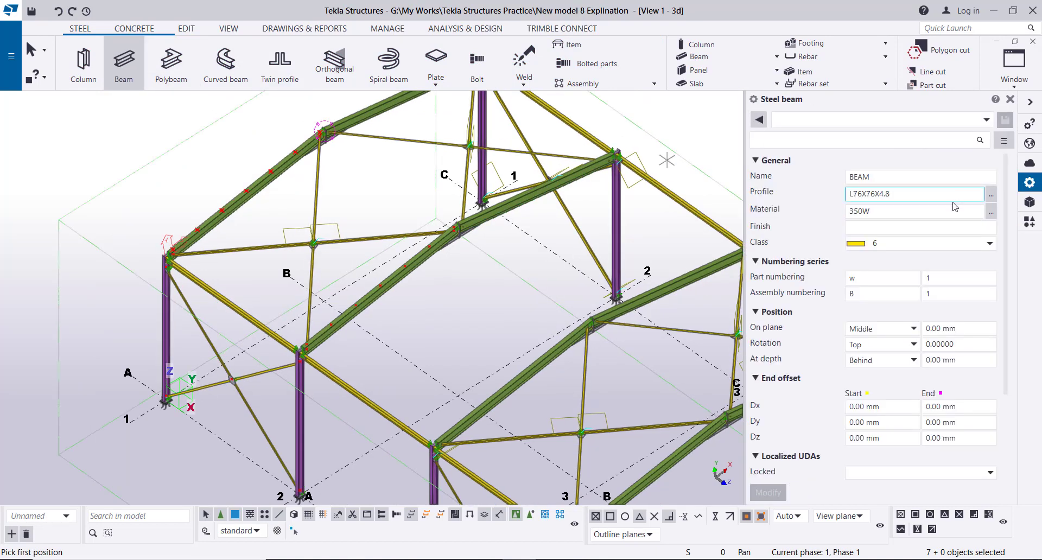
Choose the 203S70-144M Canam C section from Light gauge profiles as the beam profile.
left_click(991, 195)
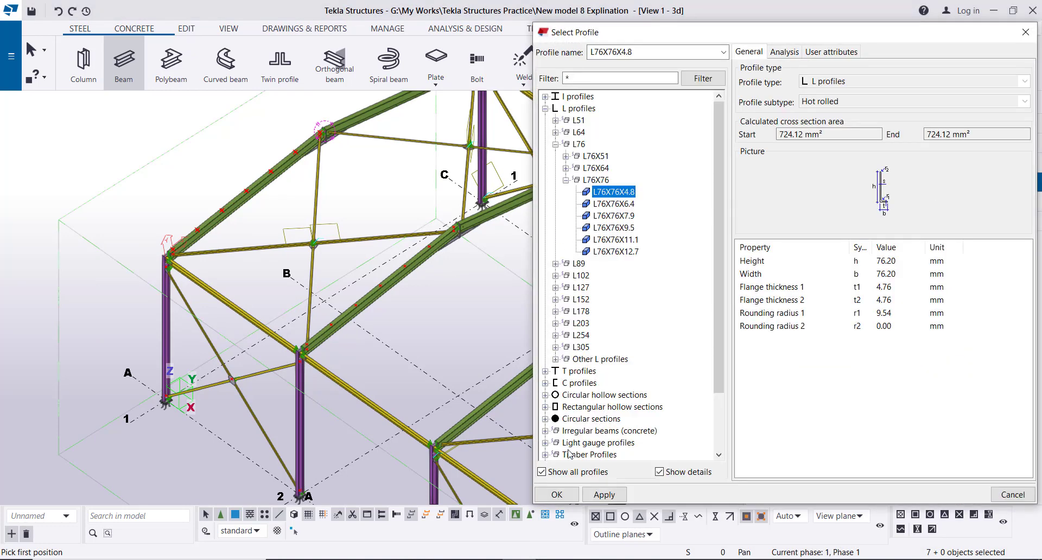
left_click(545, 443)
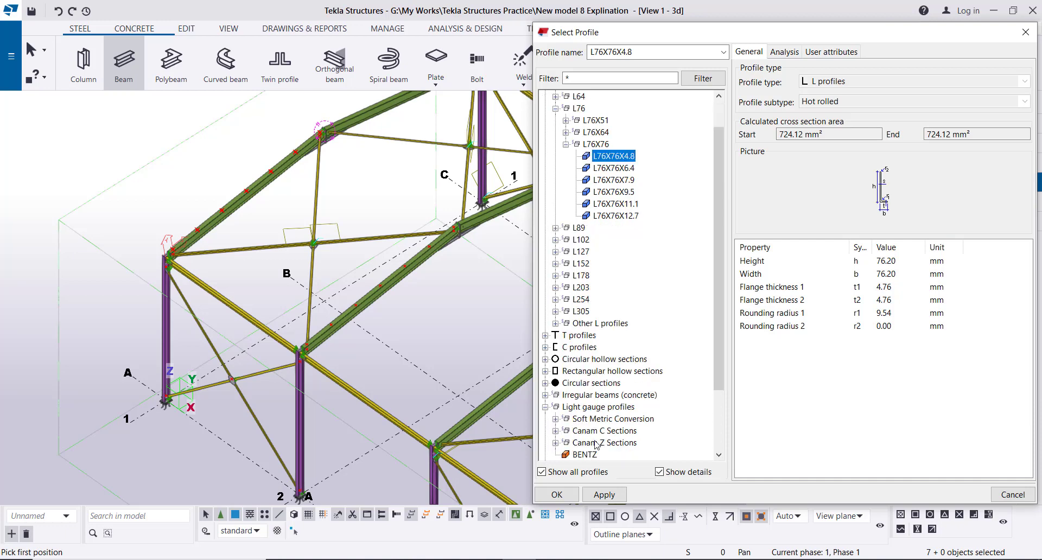
left_click(555, 431)
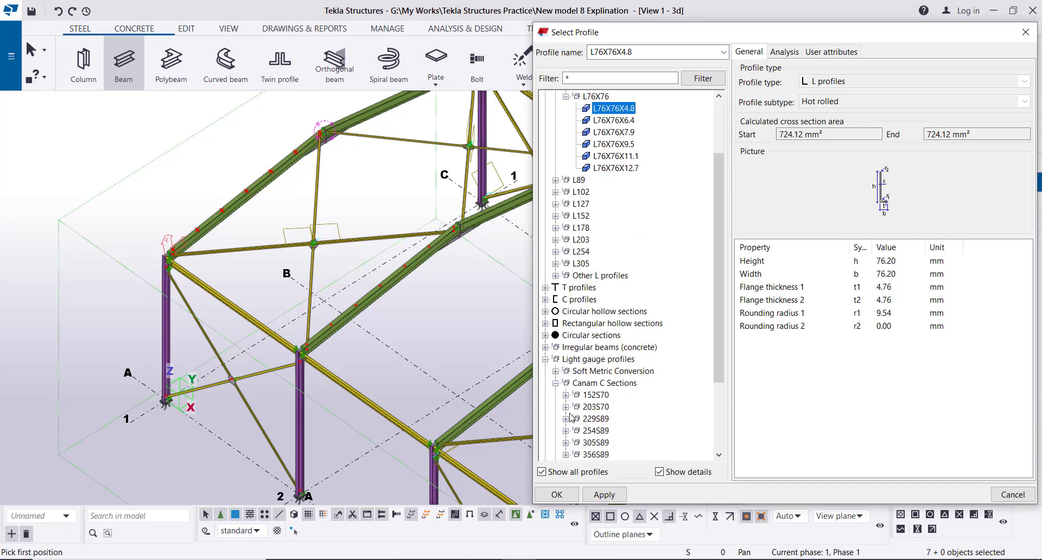
left_click(565, 407)
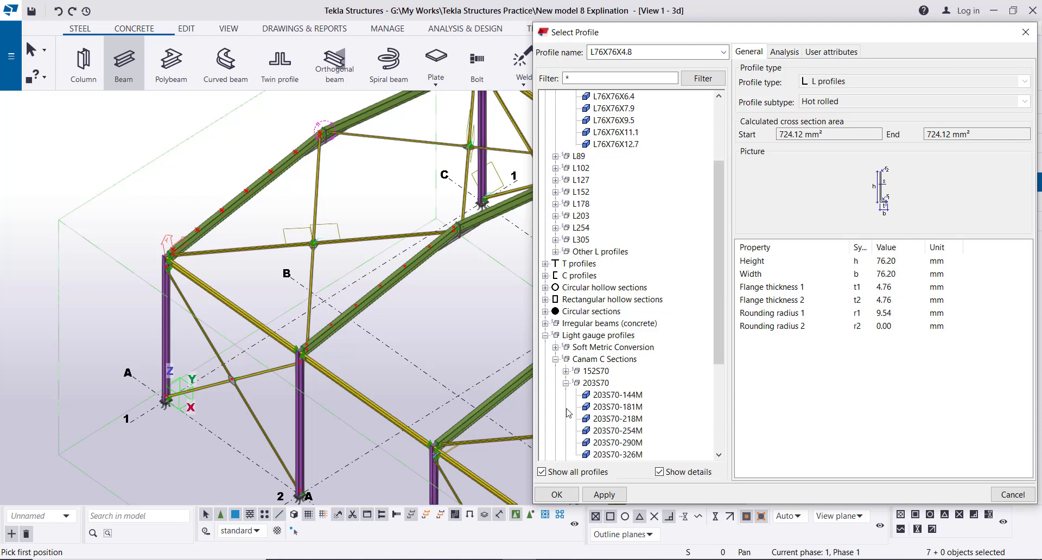
left_click(611, 396)
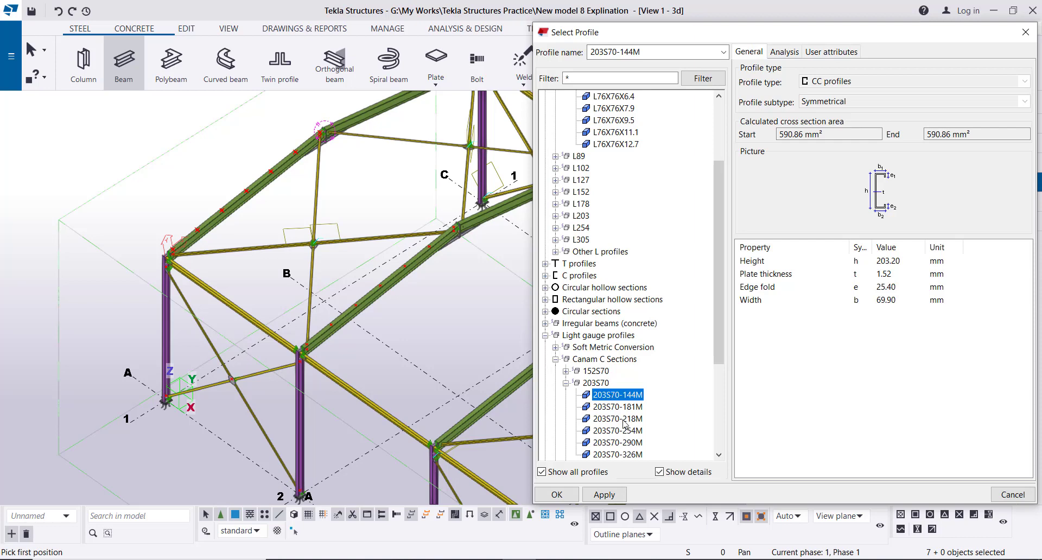
left_click(614, 496)
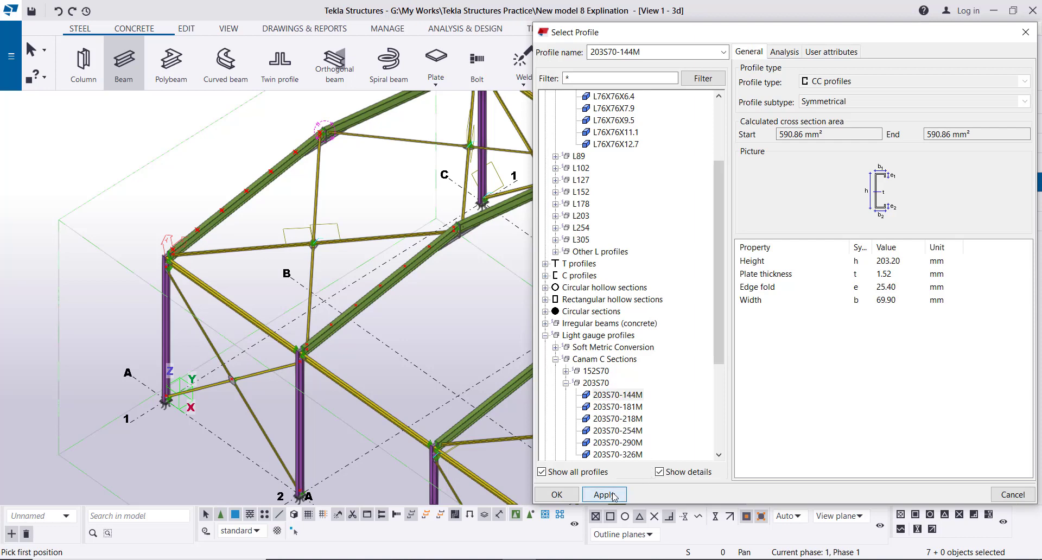
left_click(557, 494)
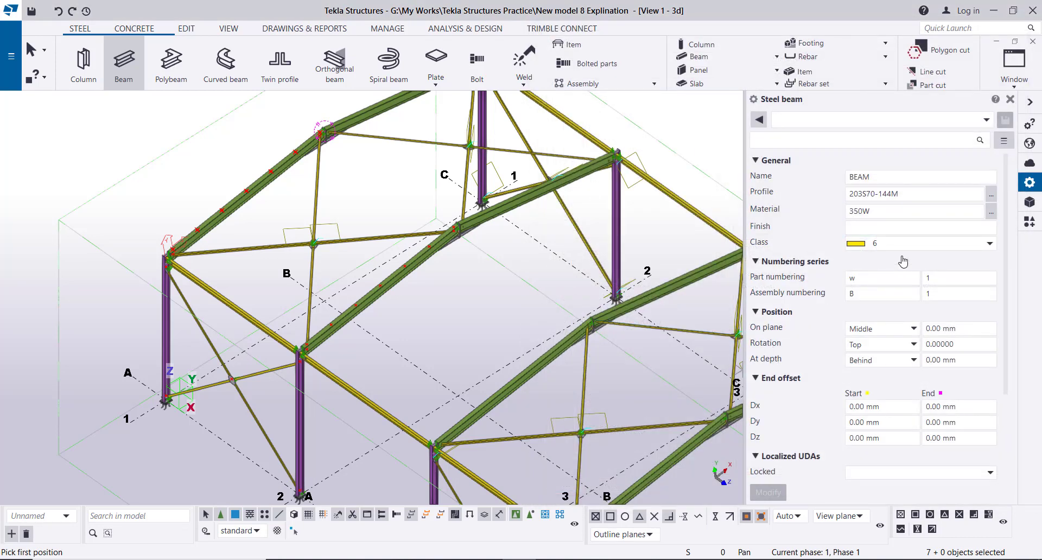
Set beam class 9 and place a 203S70-144M purlin between eave joints of adjacent frames.
left_click(990, 242)
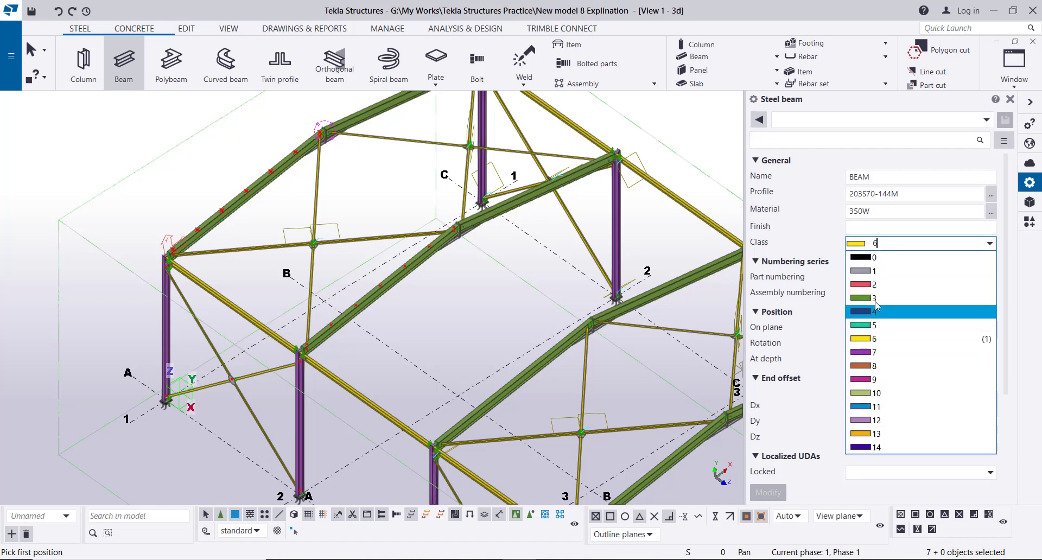
left_click(865, 378)
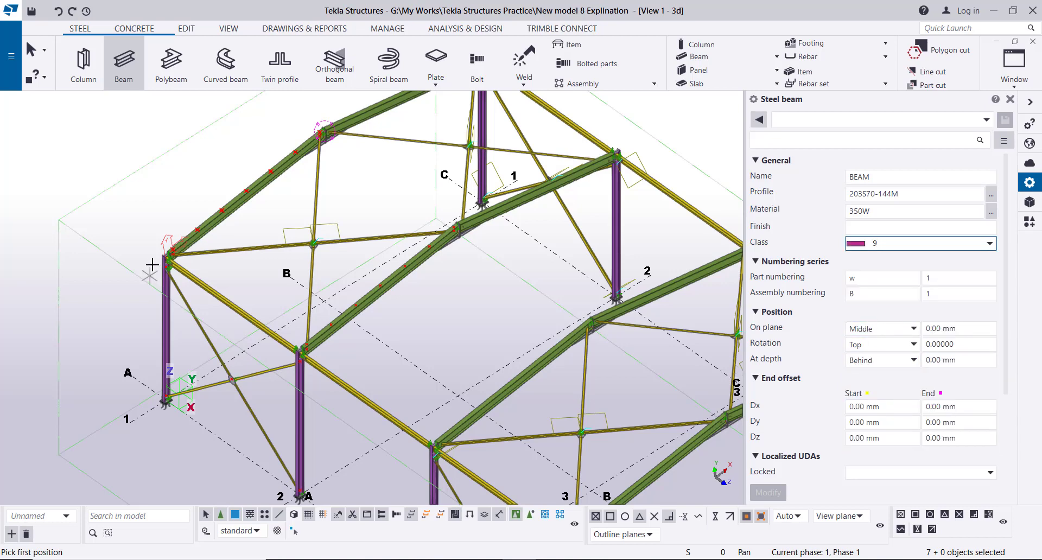
scroll(152, 264, "up", 6)
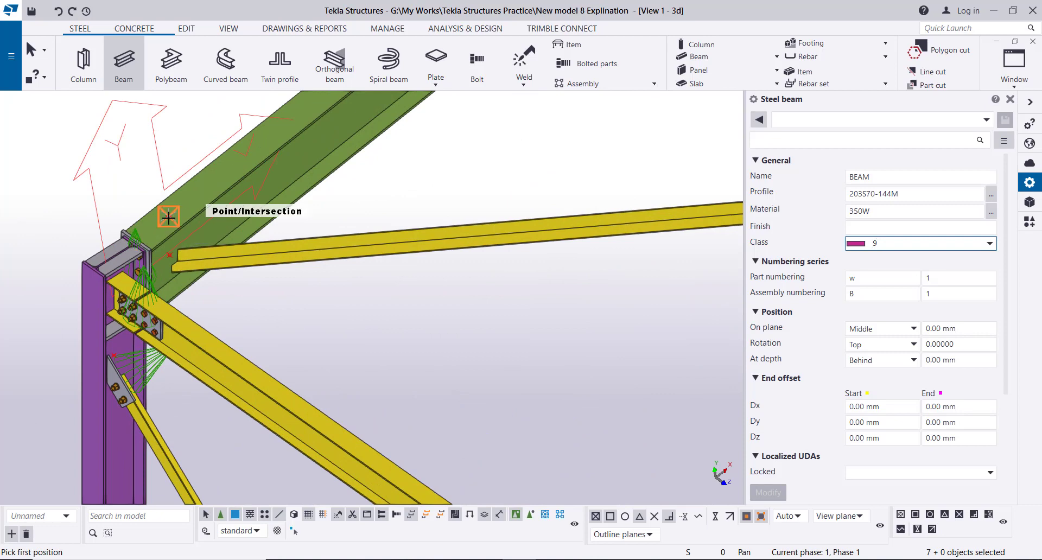
left_click(169, 217)
scroll(151, 203, "down", 6)
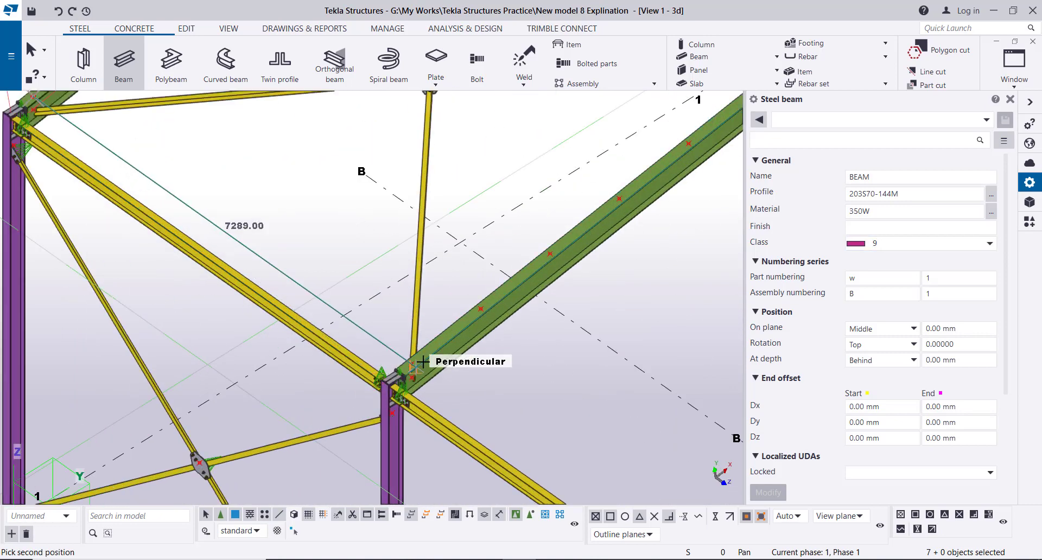
left_click(411, 360)
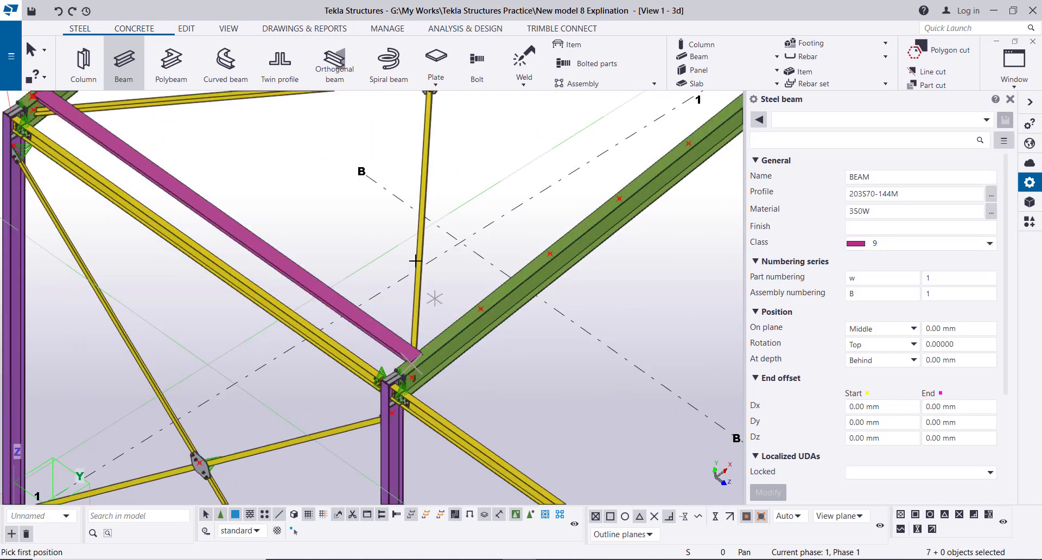
right_click(335, 183)
left_click(352, 191)
scroll(346, 206, "down", 3)
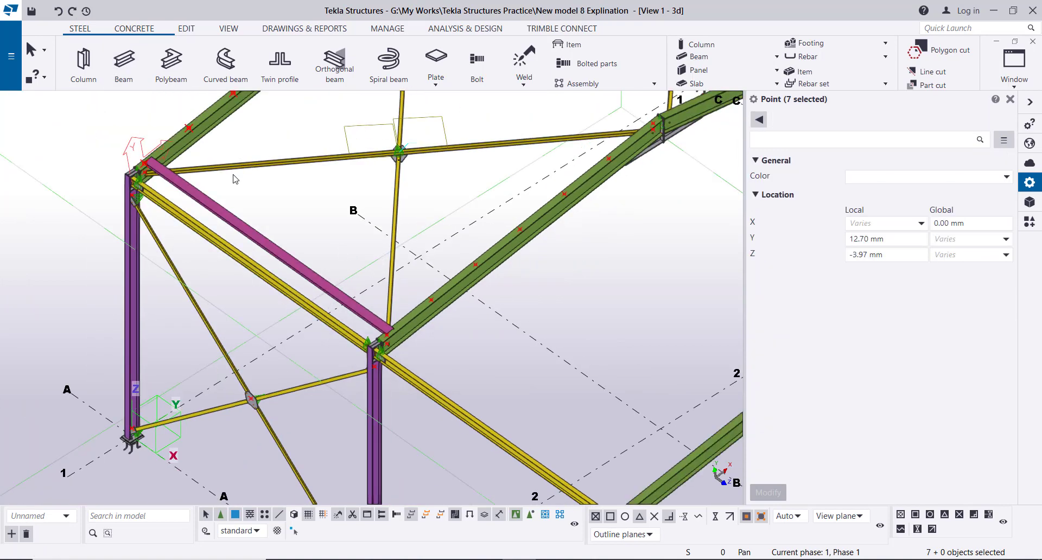
Open ELEVATION ON GRID 1, select the new purlin and apply Front rotation.
key("ctrl+i")
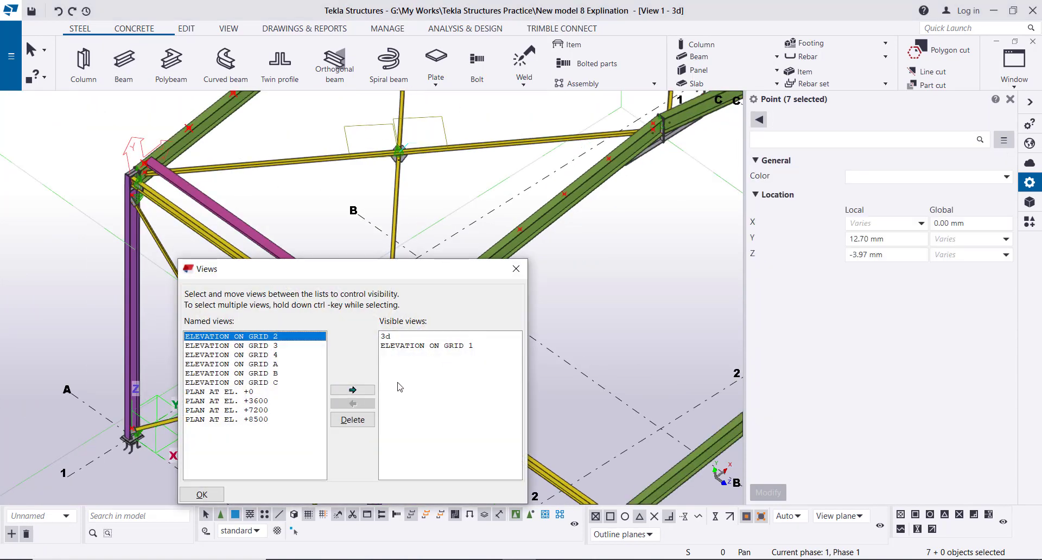
left_click(413, 345)
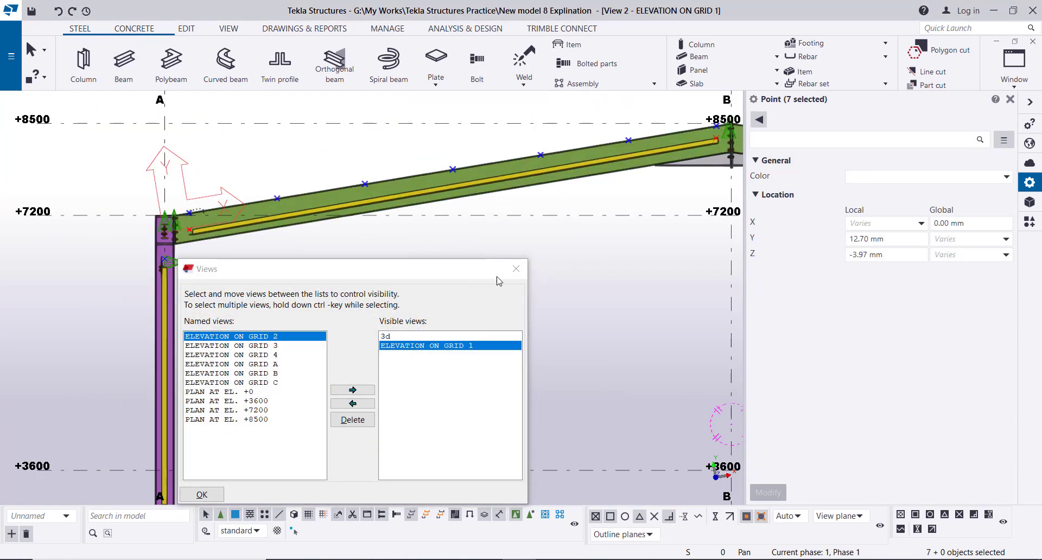
left_click(516, 268)
scroll(156, 201, "up", 5)
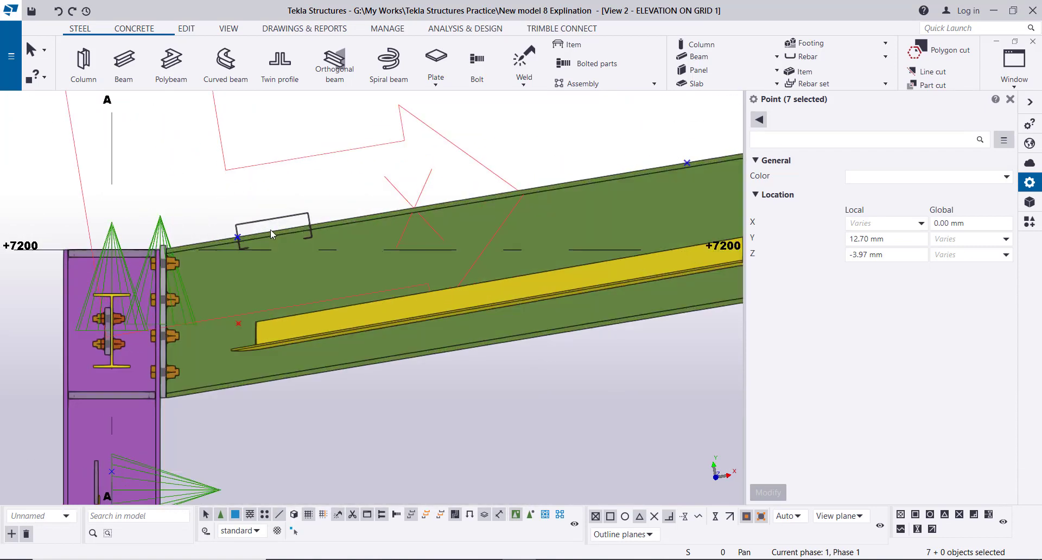
left_click(278, 222)
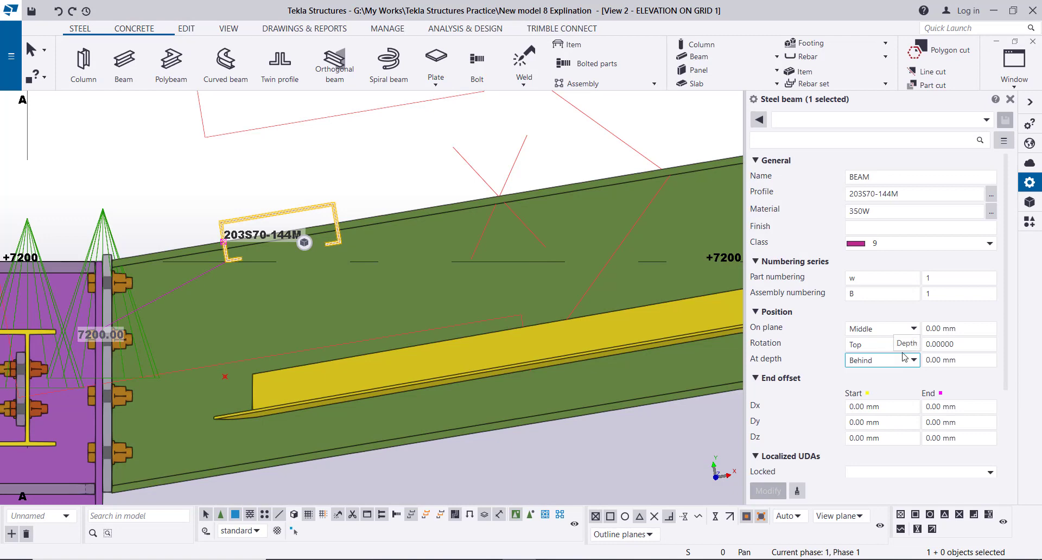
left_click(913, 345)
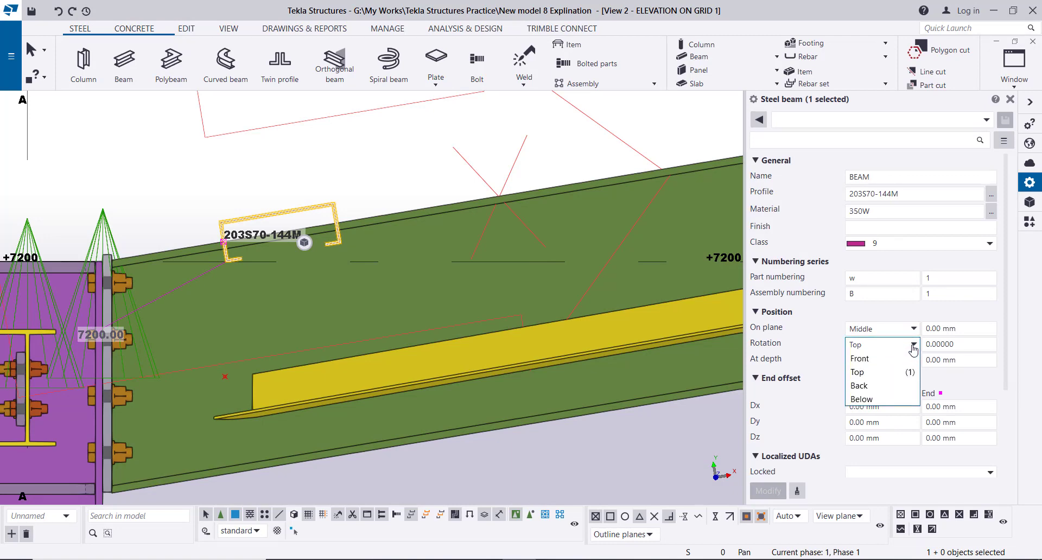
left_click(860, 358)
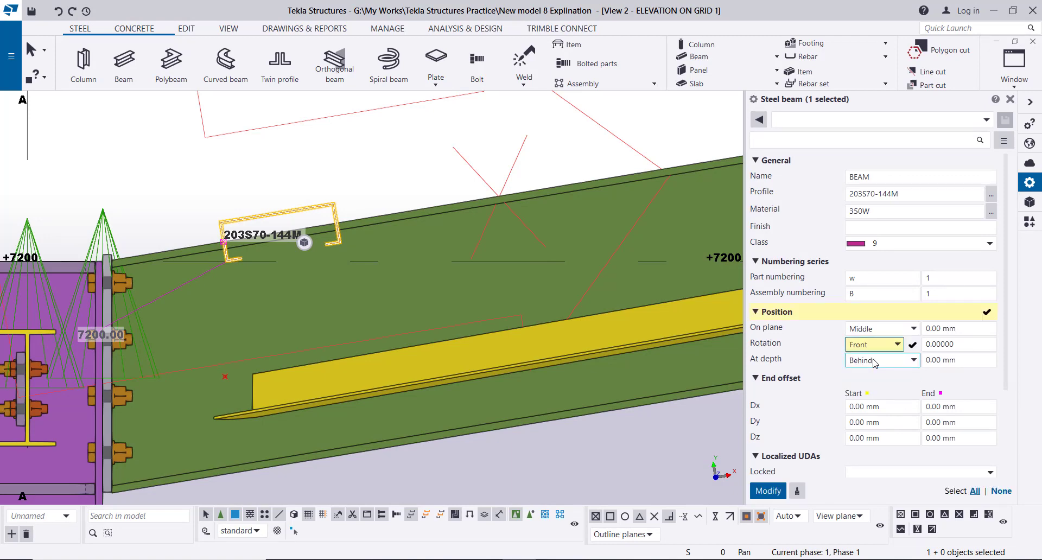
left_click(770, 490)
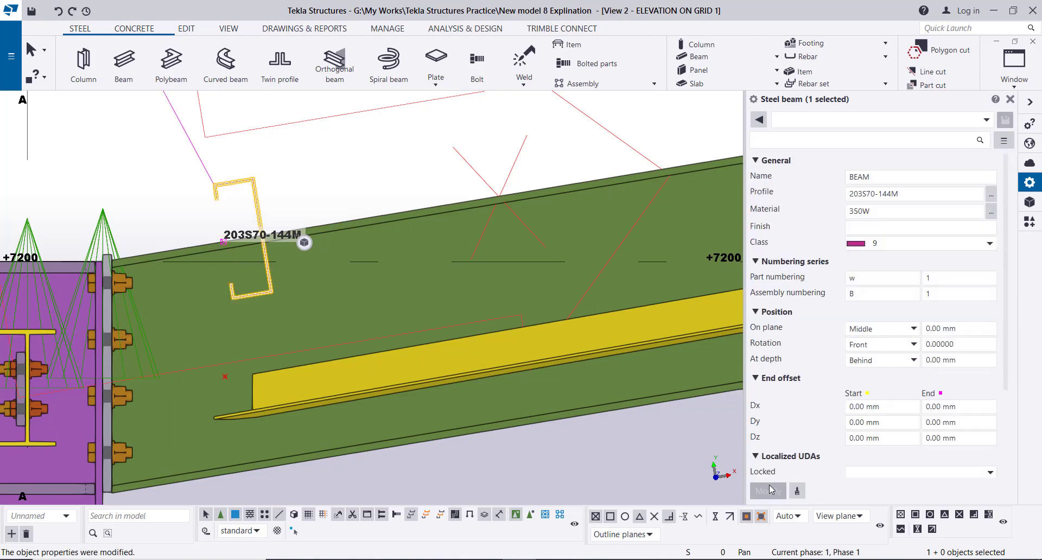
Change the purlin rotation to Back and its on-plane position to Left.
left_click(913, 344)
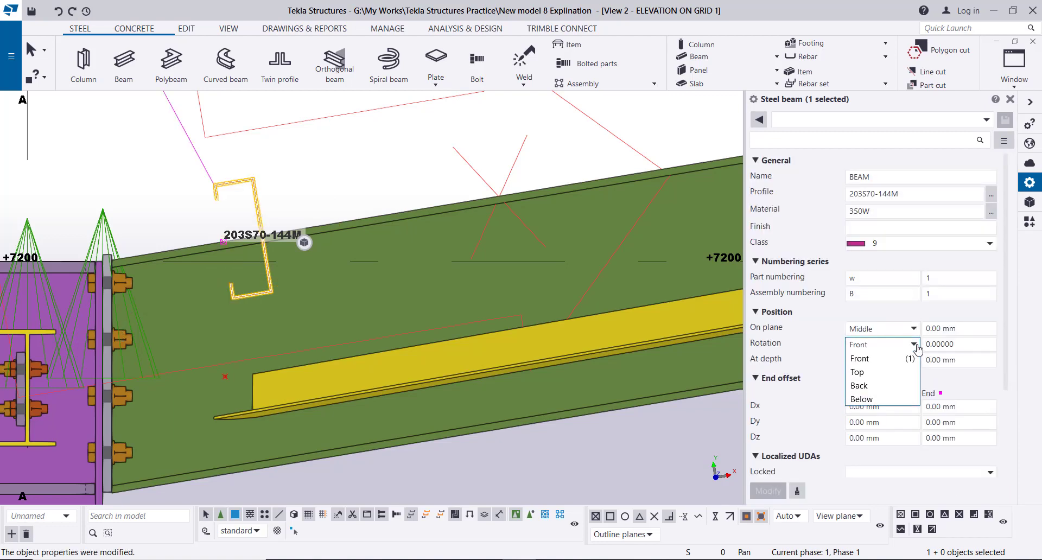
left_click(893, 385)
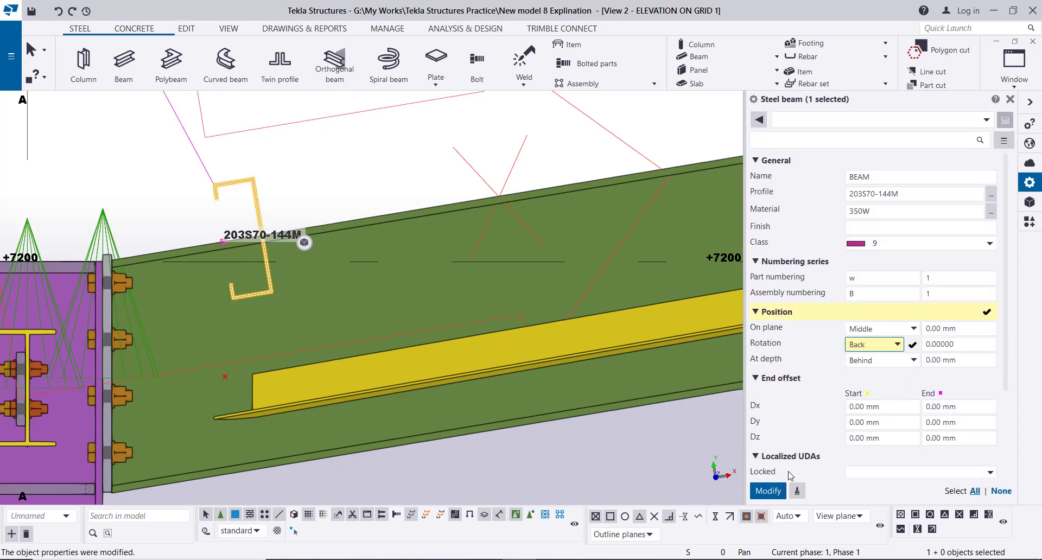
left_click(767, 490)
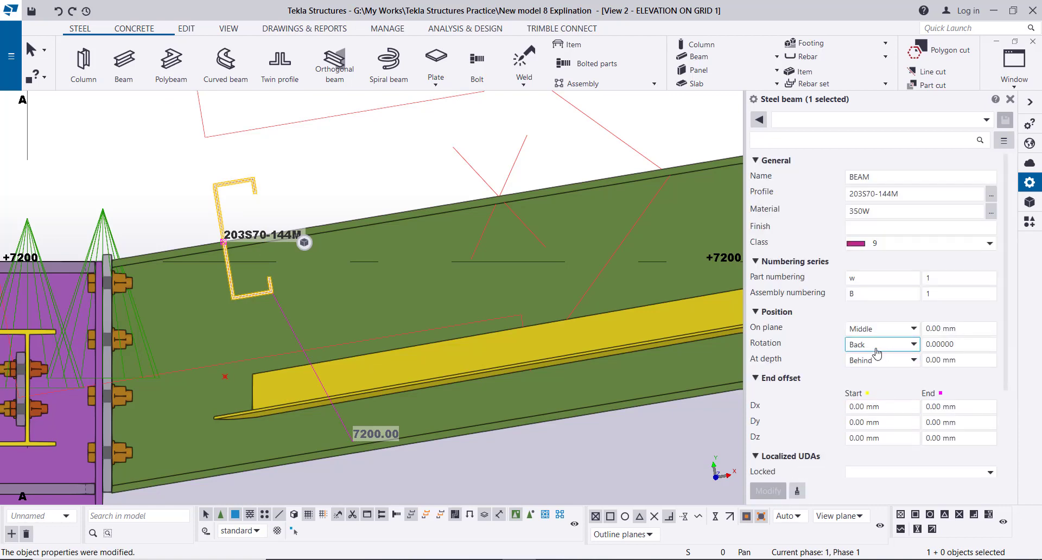
left_click(914, 329)
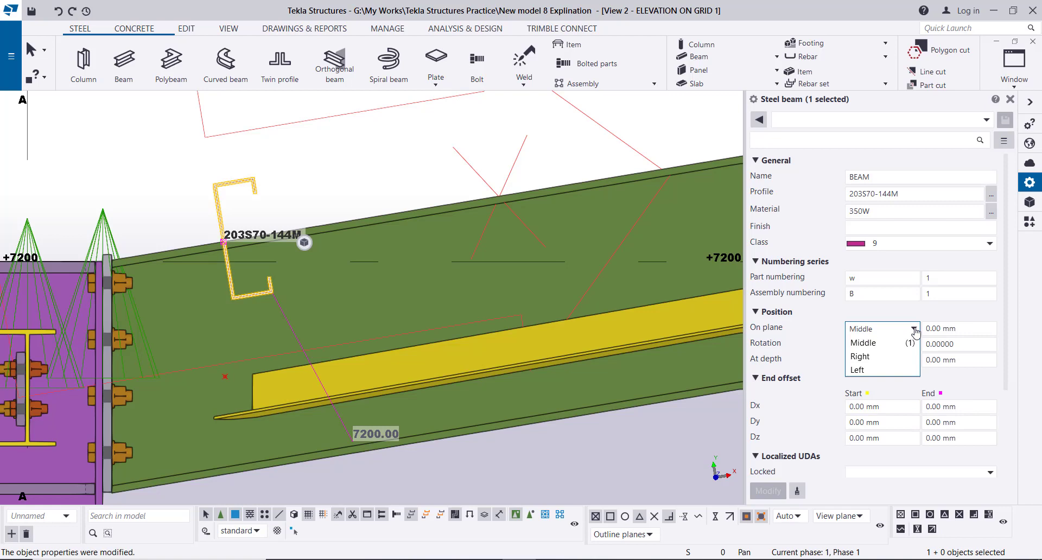
left_click(895, 370)
left_click(768, 490)
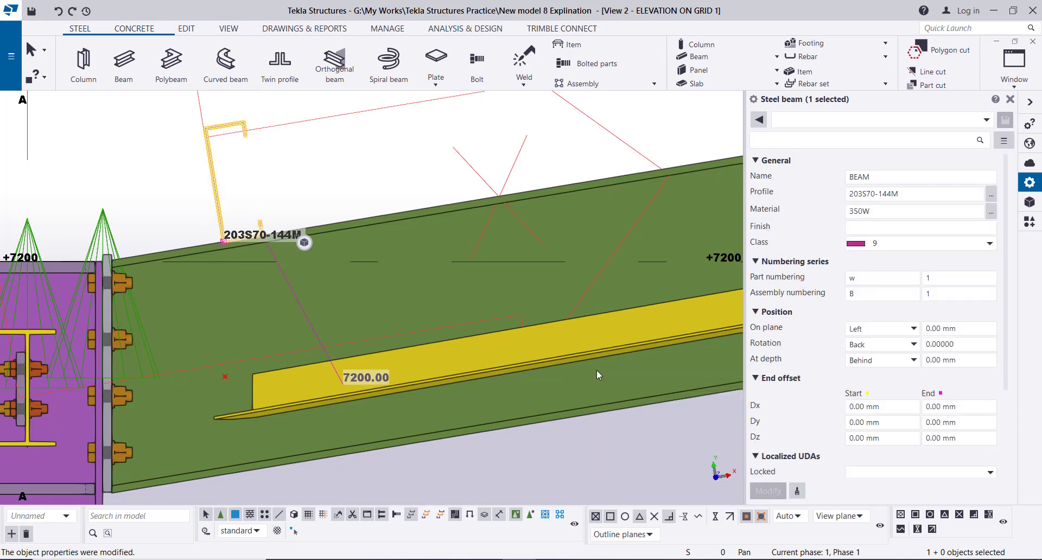
scroll(233, 233, "up", 3)
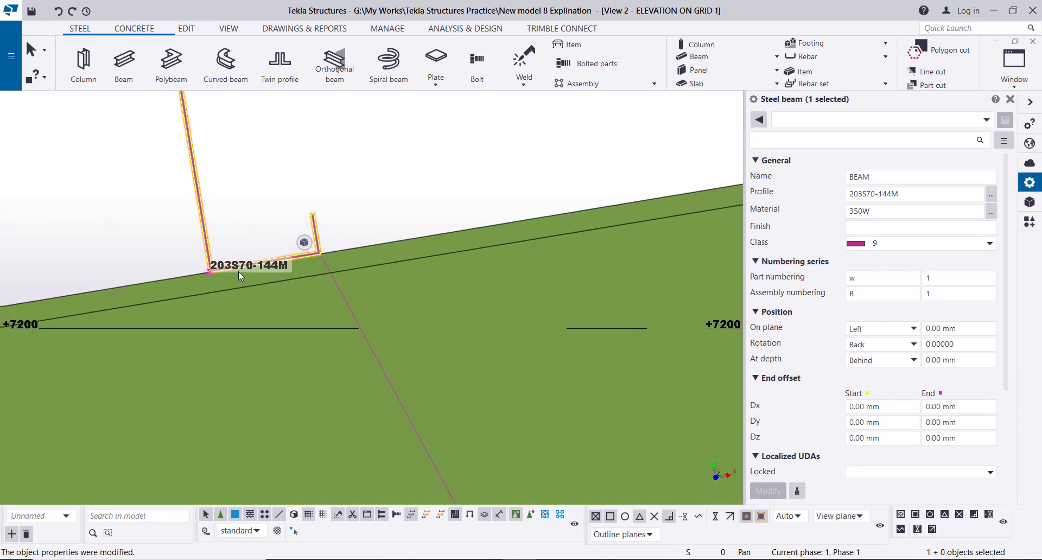
scroll(239, 271, "down", 2)
scroll(236, 274, "down", 3)
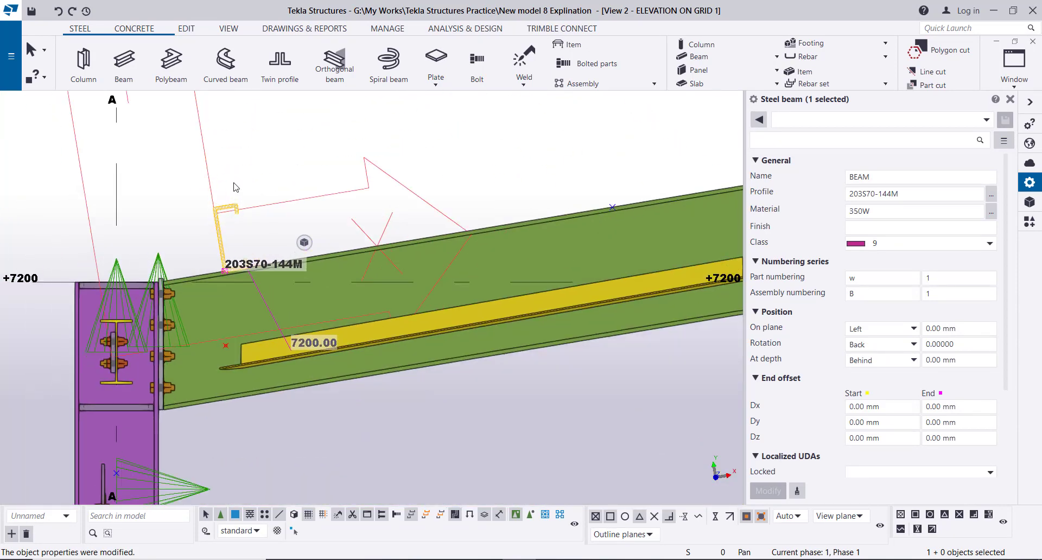
Copy the purlin from its corner to a point further up the left rafter, expanding view depth.
right_click(246, 121)
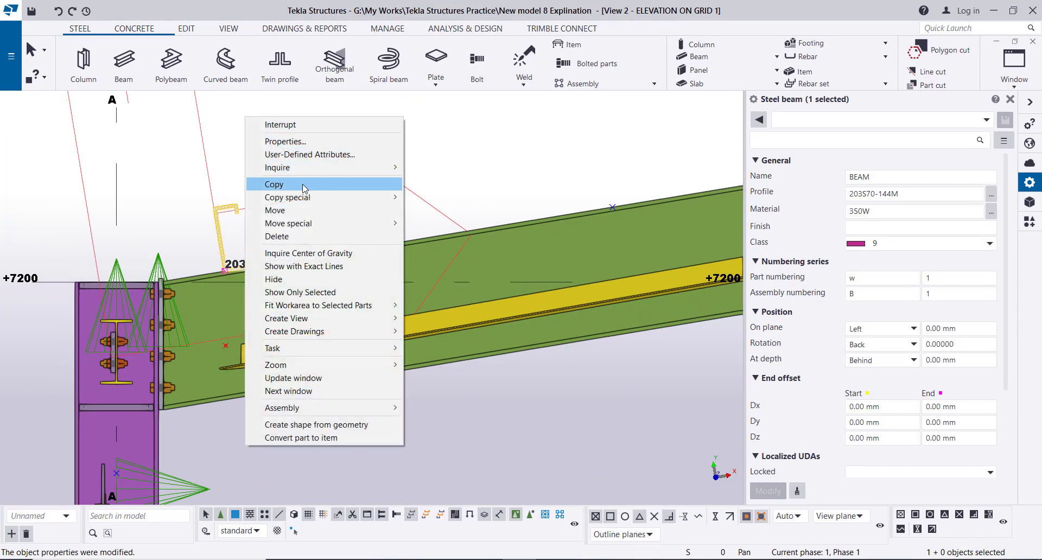
left_click(261, 185)
scroll(237, 295, "up", 2)
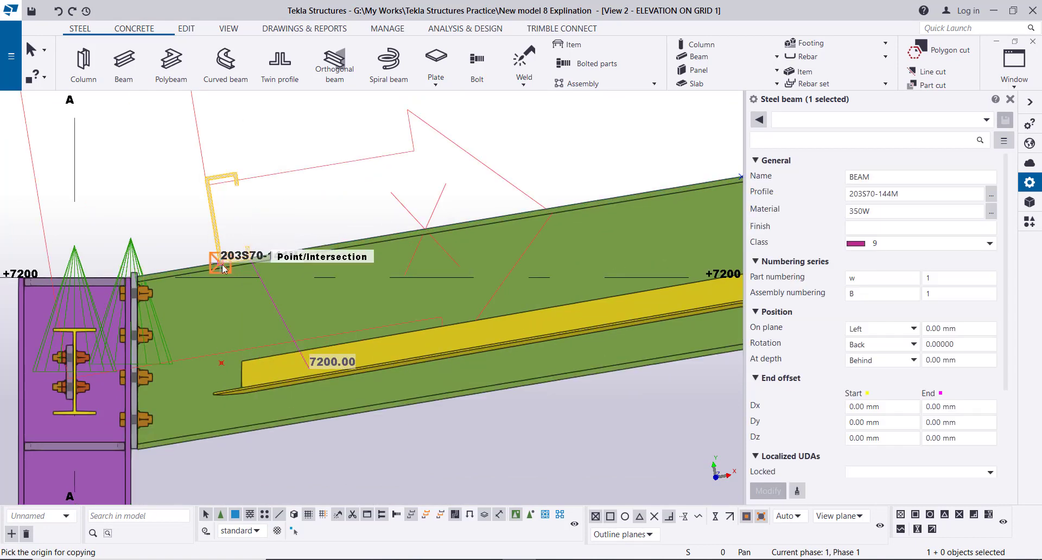
left_click(222, 268)
scroll(223, 268, "down", 2)
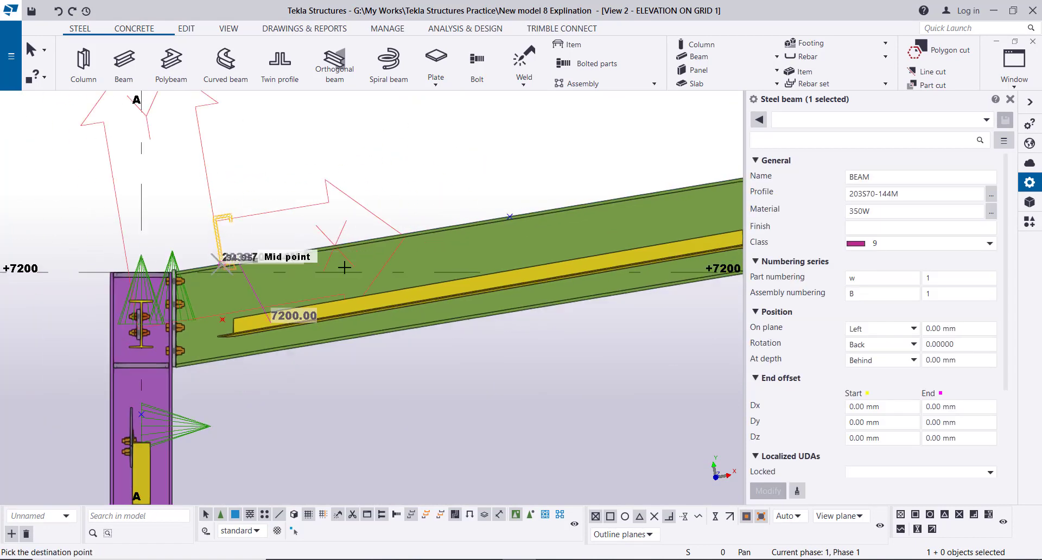
left_click(546, 228)
left_click(484, 319)
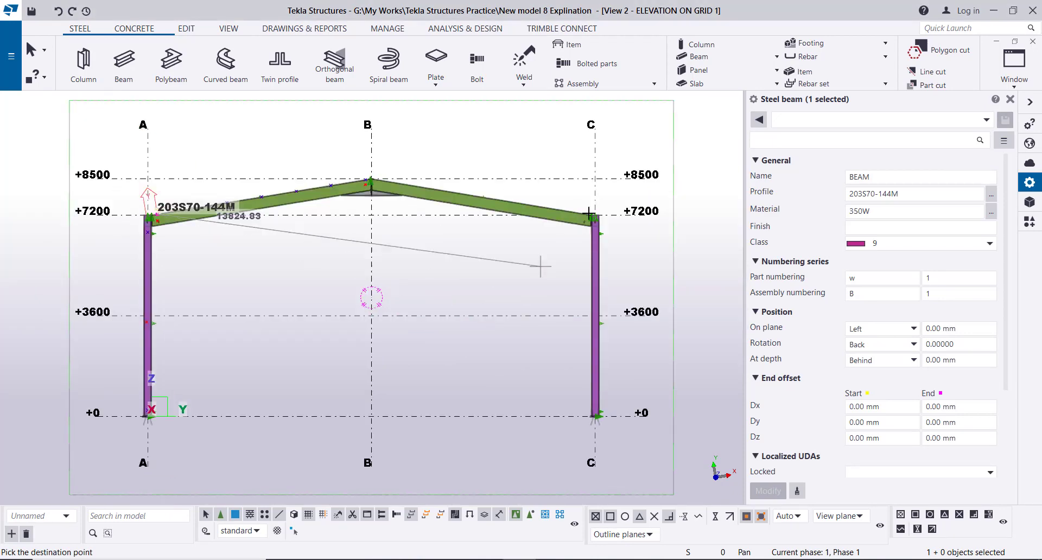
scroll(163, 215, "up", 5)
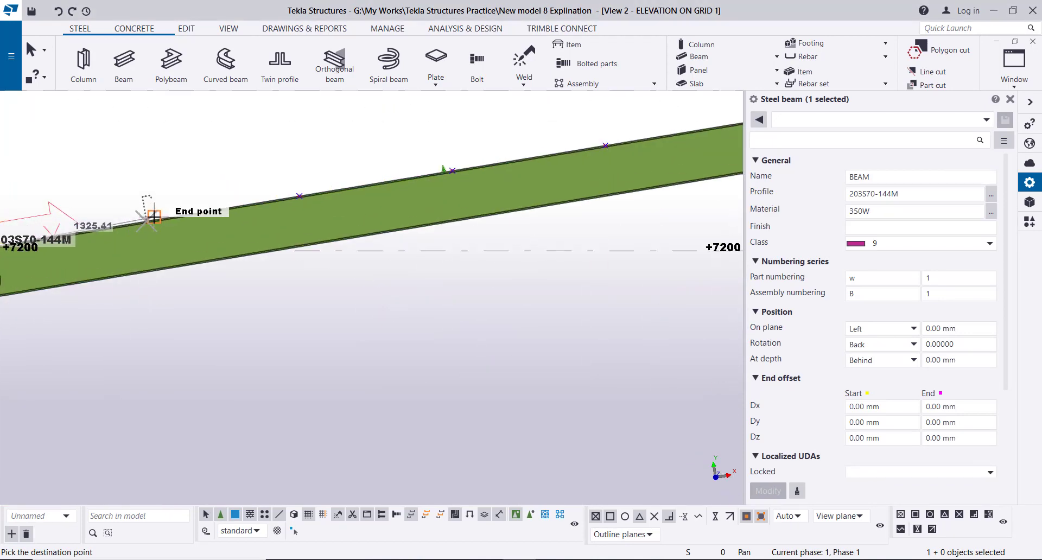
scroll(268, 197, "up", 2)
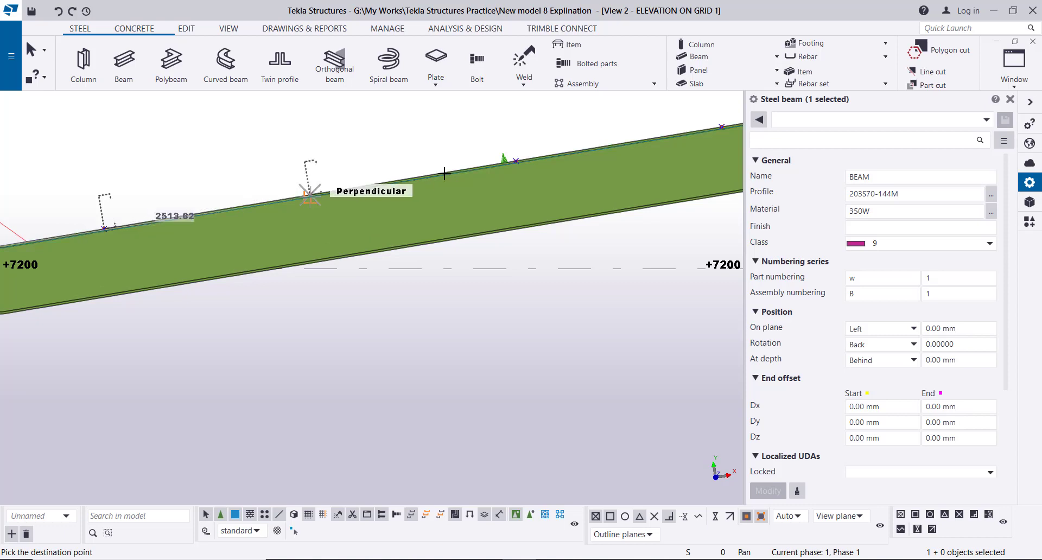
scroll(515, 163, "down", 4)
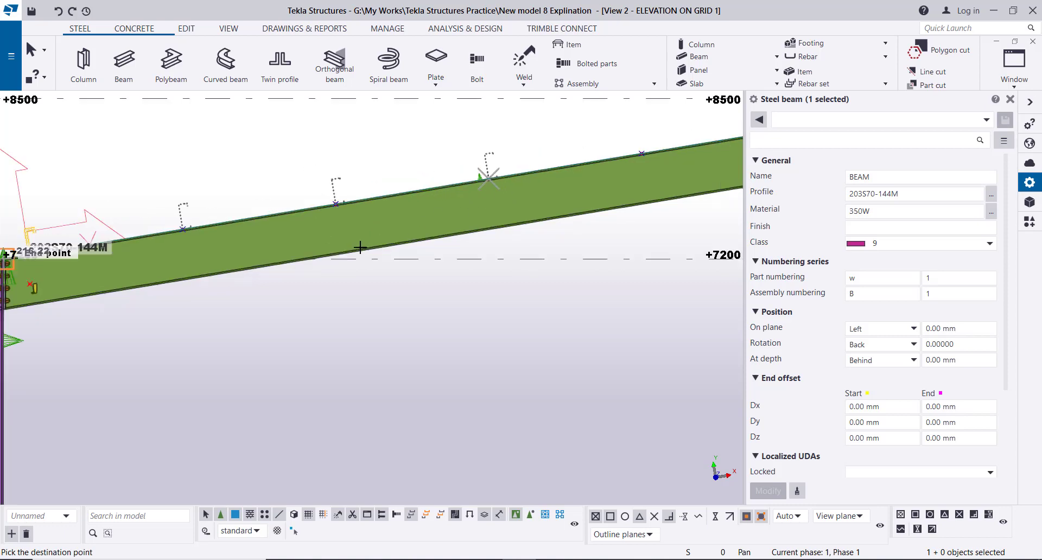
scroll(350, 220, "up", 4)
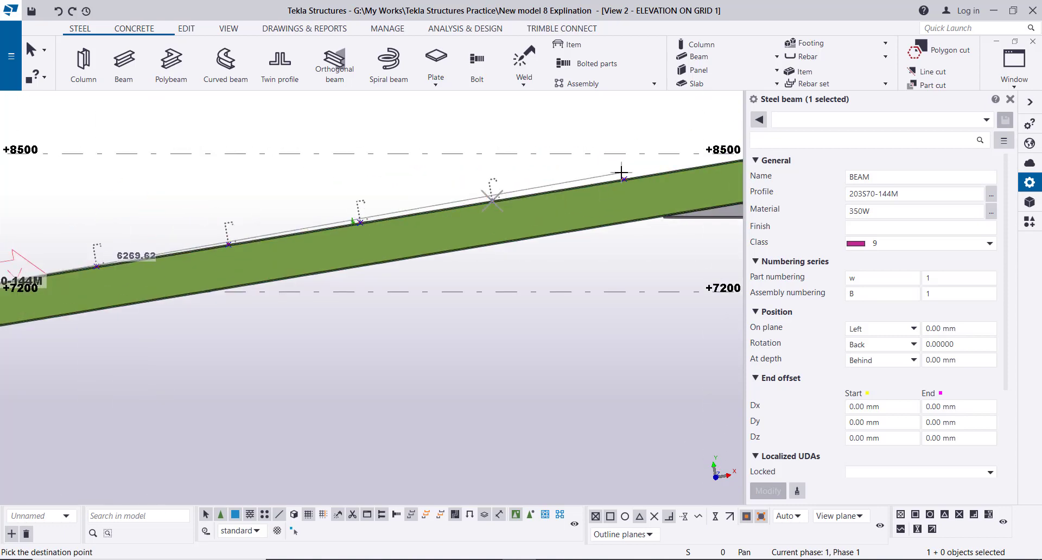
scroll(542, 210, "down", 3)
scroll(542, 210, "up", 5)
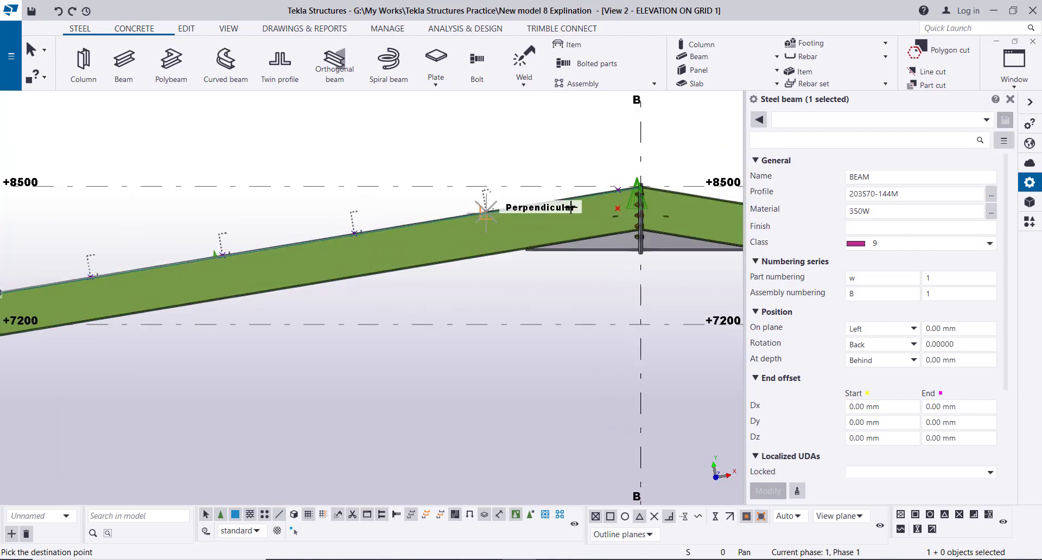
scroll(624, 182, "down", 2)
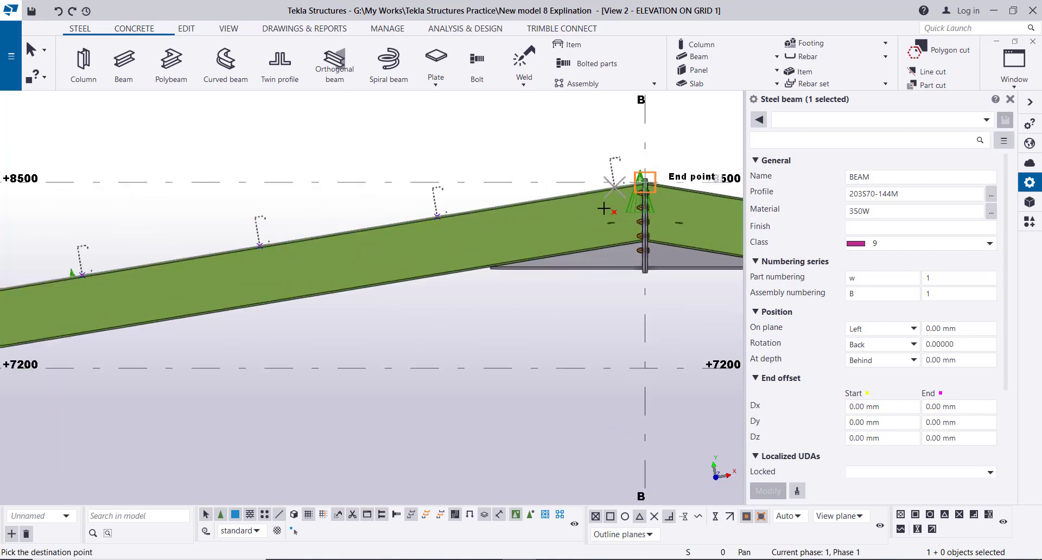
scroll(610, 212, "down", 4)
right_click(497, 171)
left_click(498, 172)
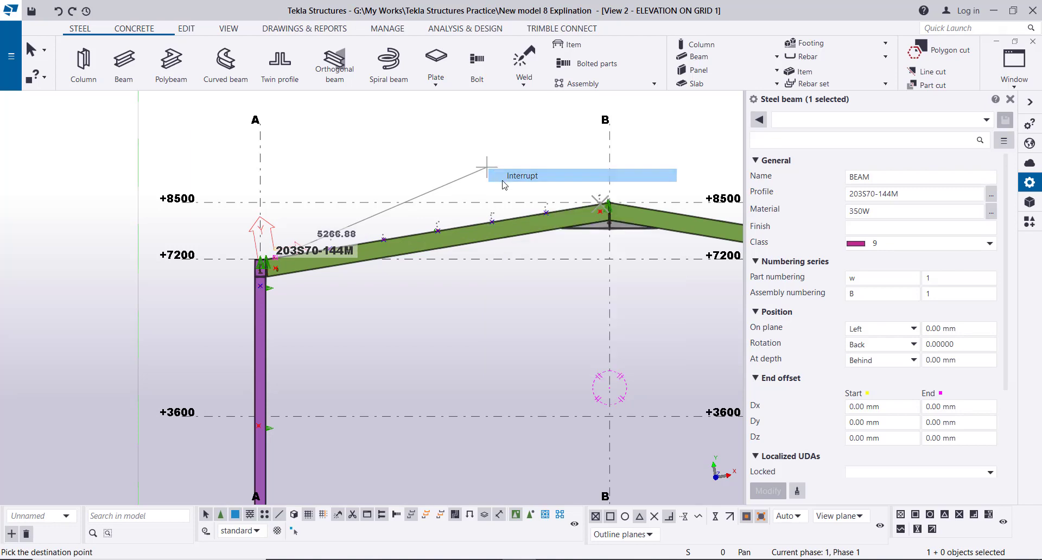
Switch to View 1 - 3d, zoom to the purlin end, and show the Applications & components catalogue.
left_click(1012, 76)
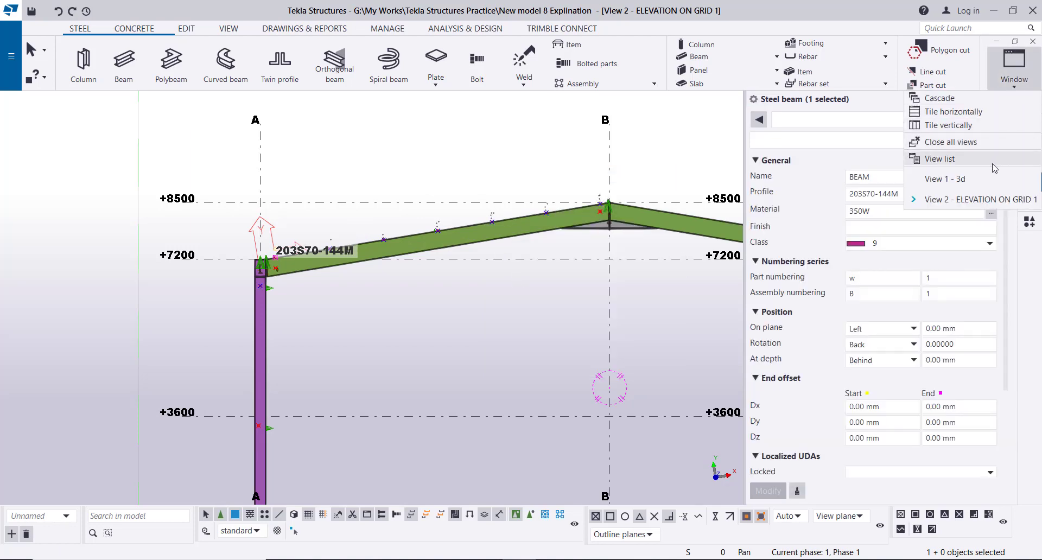
left_click(955, 178)
scroll(258, 212, "up", 6)
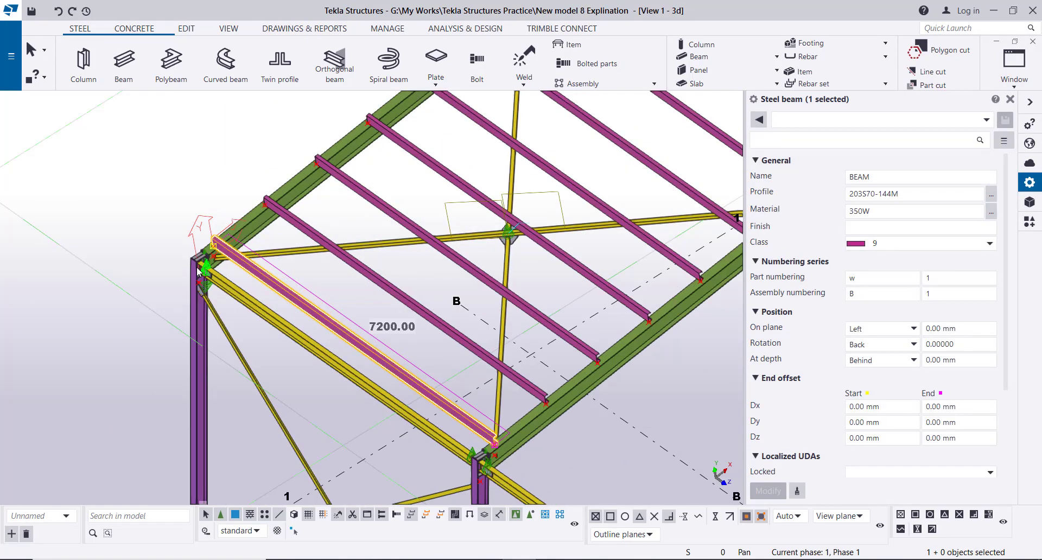
scroll(198, 237, "down", 2)
scroll(197, 248, "down", 3)
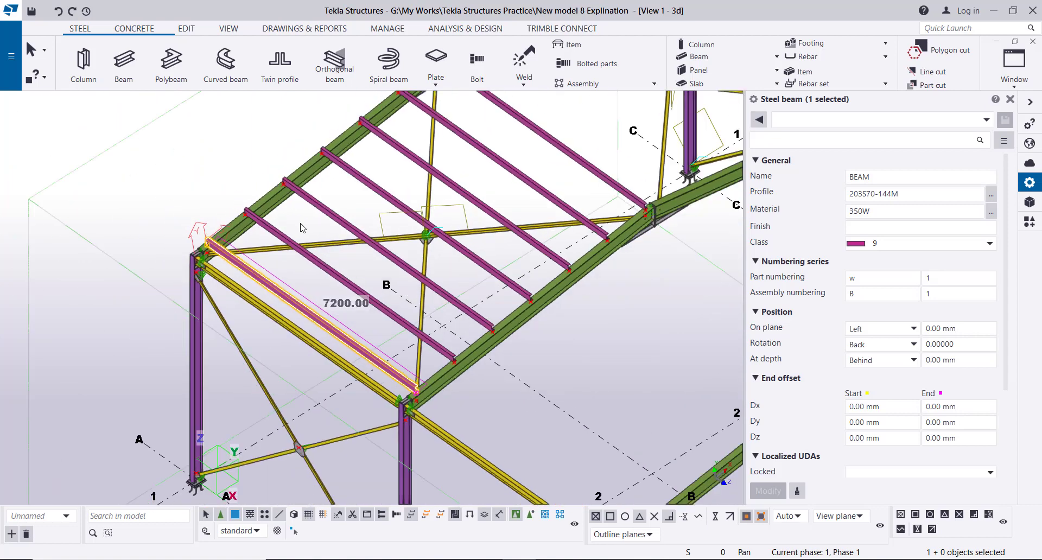
scroll(458, 214, "down", 1)
scroll(398, 199, "up", 1)
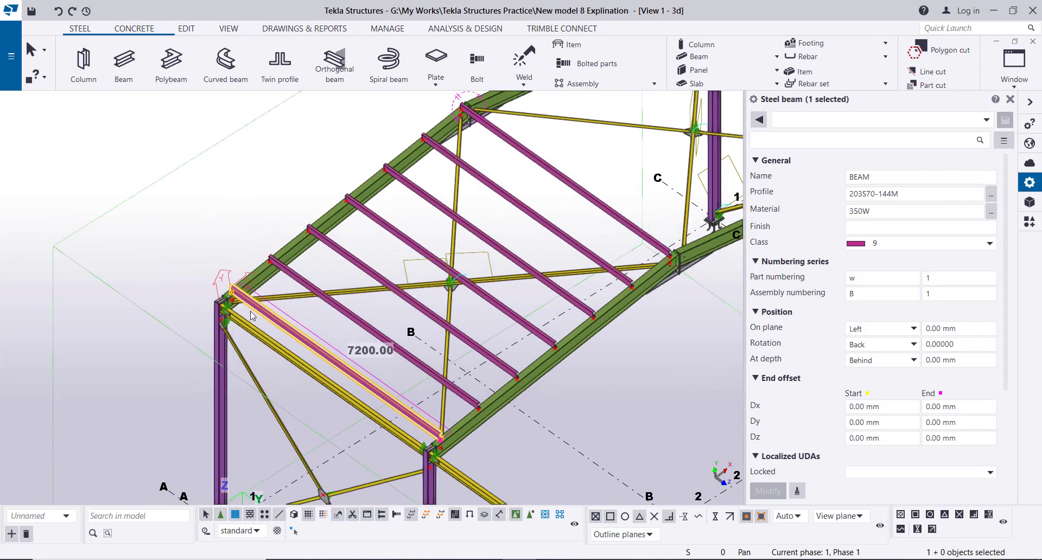
scroll(236, 271, "up", 5)
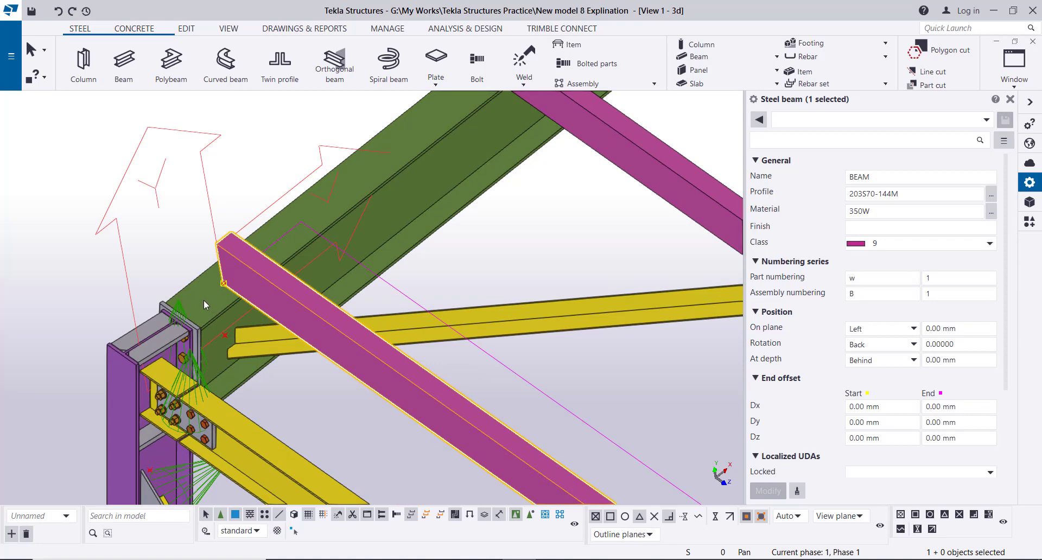
scroll(212, 285, "down", 3)
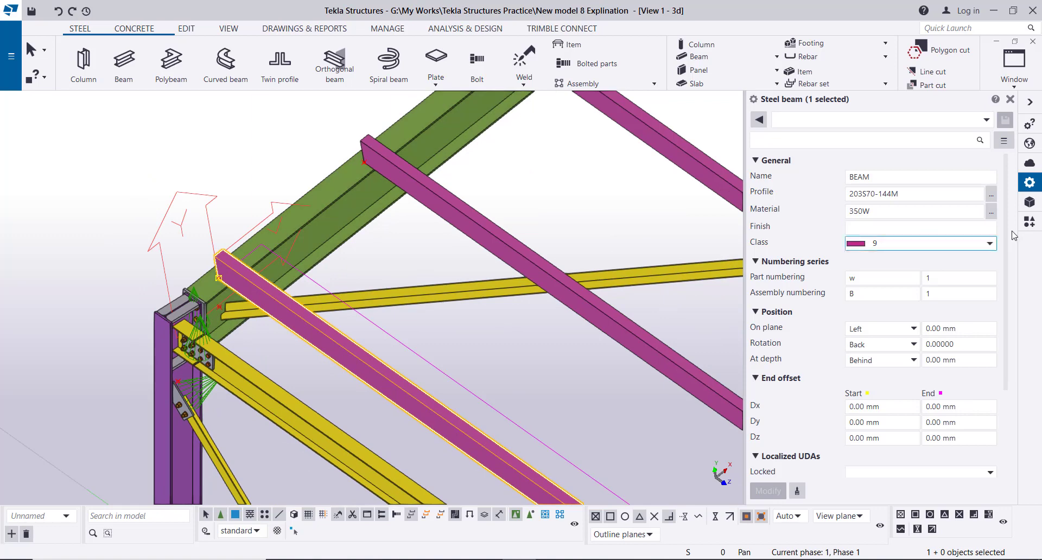
left_click(1030, 221)
Search '1' in Applications & components and choose the Cold rolled overlap connection.
left_click(843, 139)
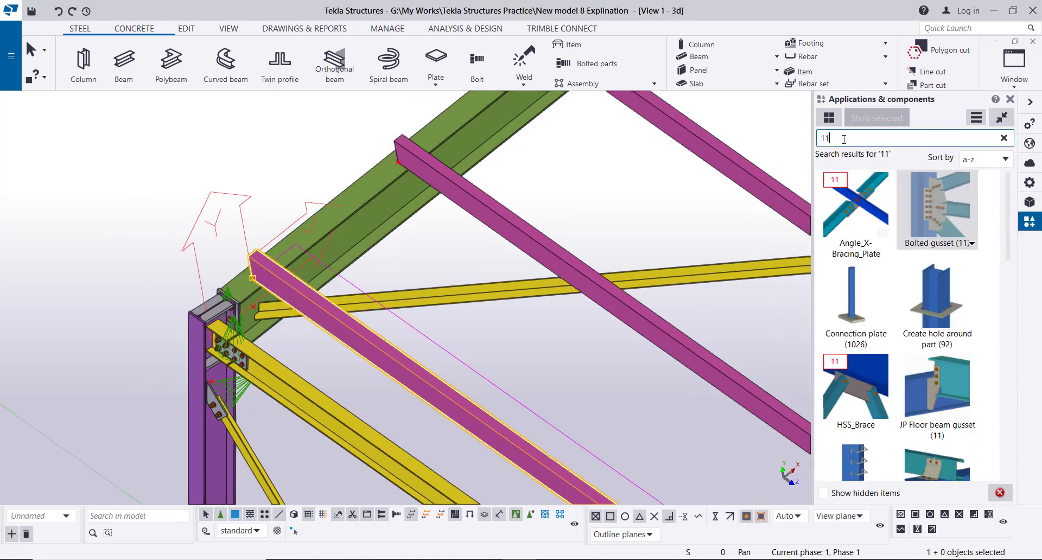
type("1")
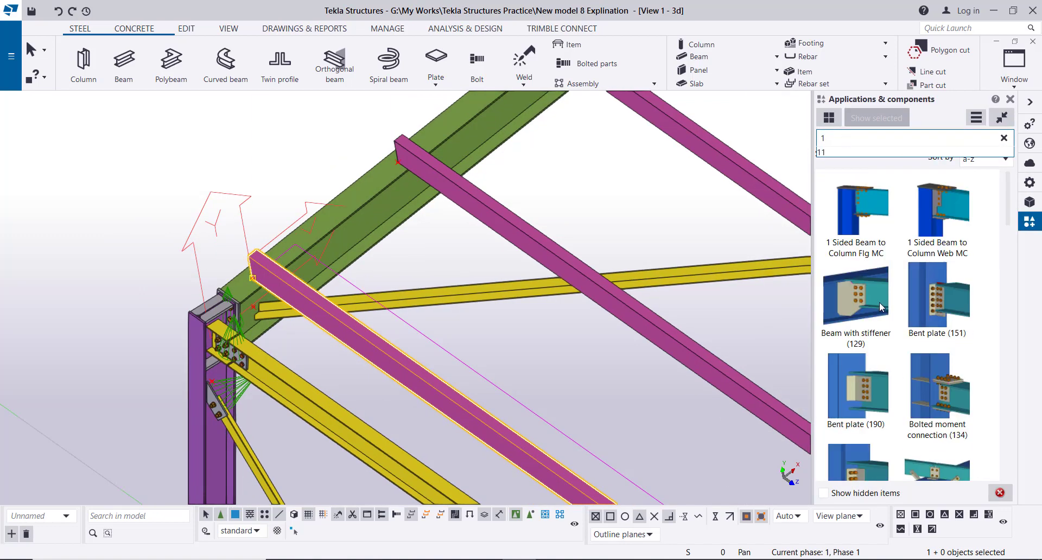
left_click(861, 198)
scroll(887, 280, "down", 3)
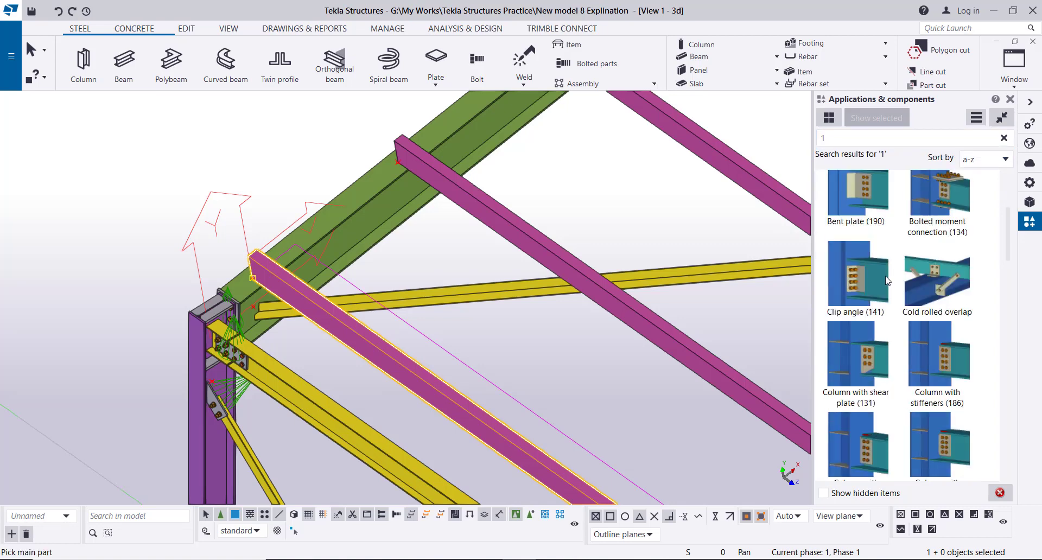
scroll(895, 277, "down", 2)
scroll(925, 272, "up", 2)
left_click(947, 294)
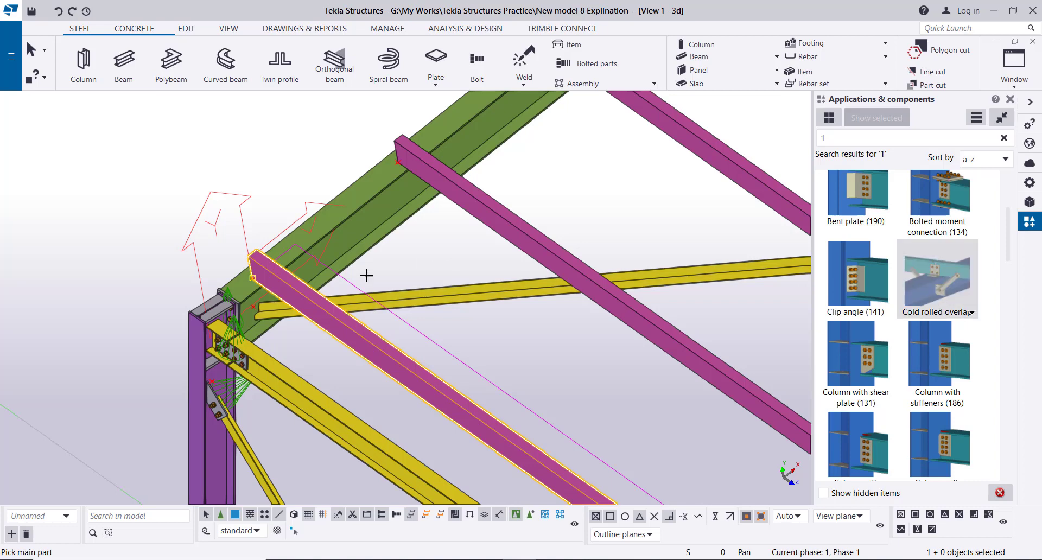
Connect the green rafter (main) to the purple purlin (secondary) at the eaves, then interrupt the command.
left_click(265, 295)
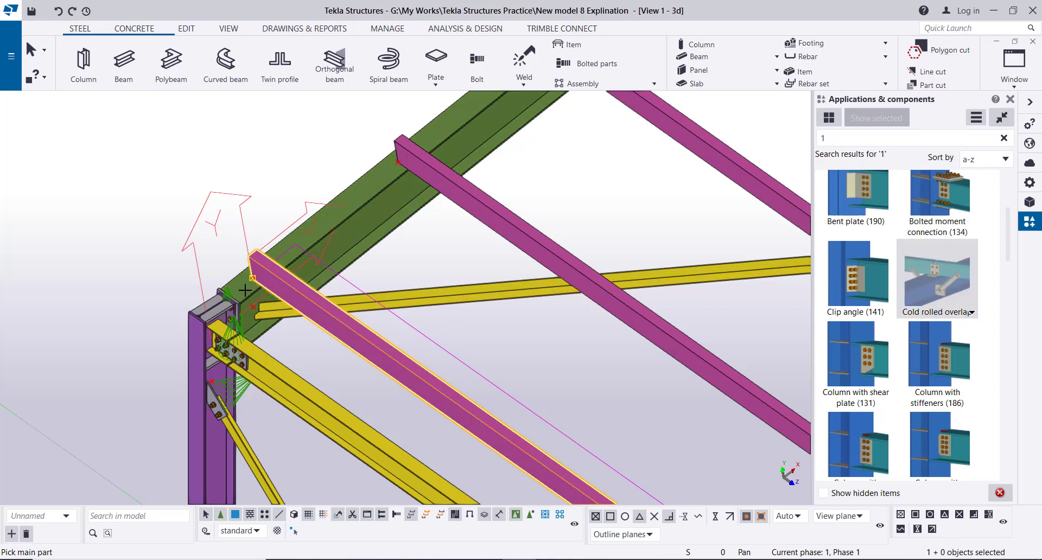
left_click(275, 282)
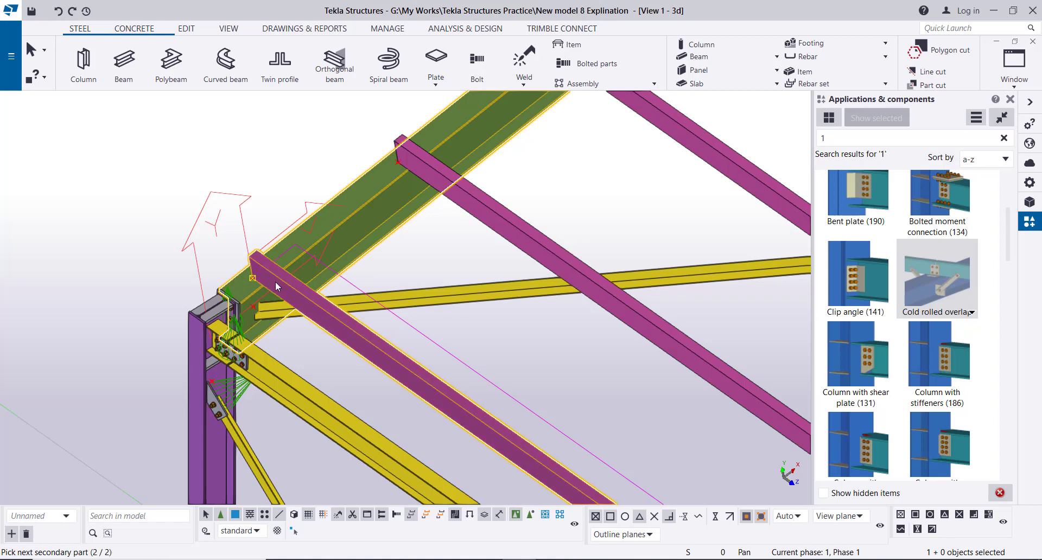
middle_click(249, 145)
scroll(247, 274, "up", 4)
mouse_move(302, 275)
middle_mouse_down("ctrl")
mouse_move(296, 287)
mouse_move(230, 257)
middle_mouse_up("ctrl")
right_click(193, 197)
left_click(199, 201)
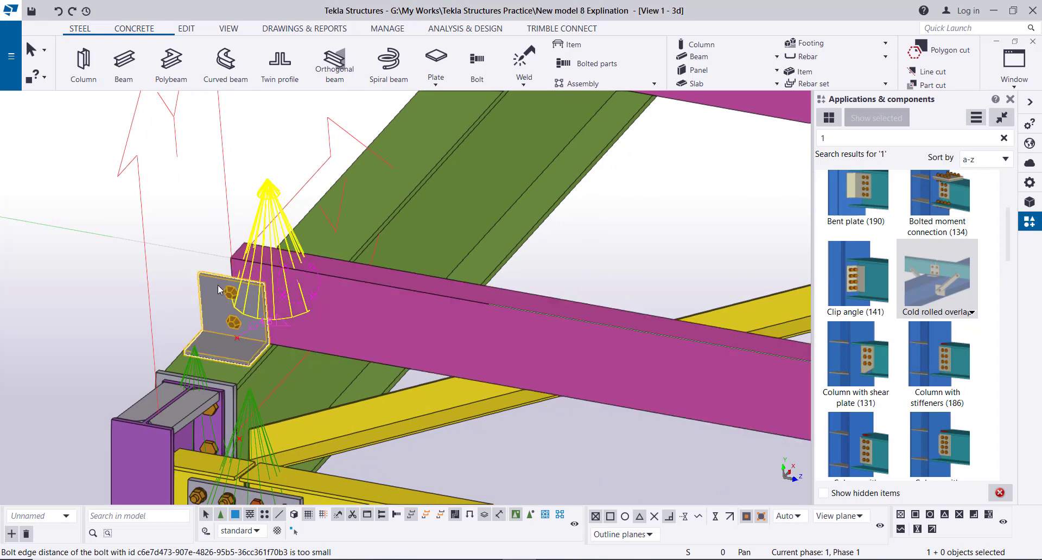
In the Cold rolled overlap (1) properties, set Picture dimensions to 100.00 and 1.5, and view the cleat settings.
double_click(217, 284)
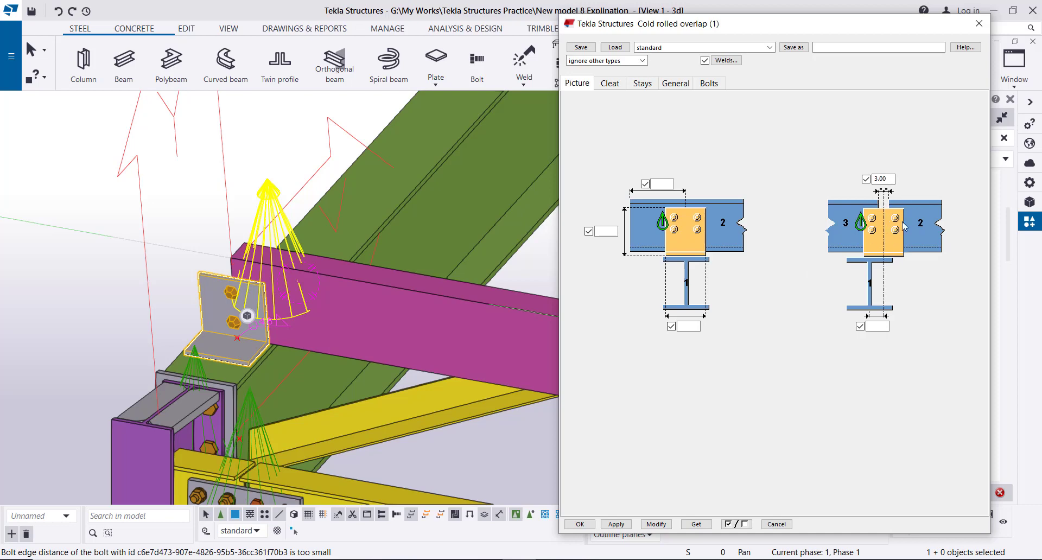
left_click(659, 183)
double_click(880, 178)
type("1.5")
left_click(617, 85)
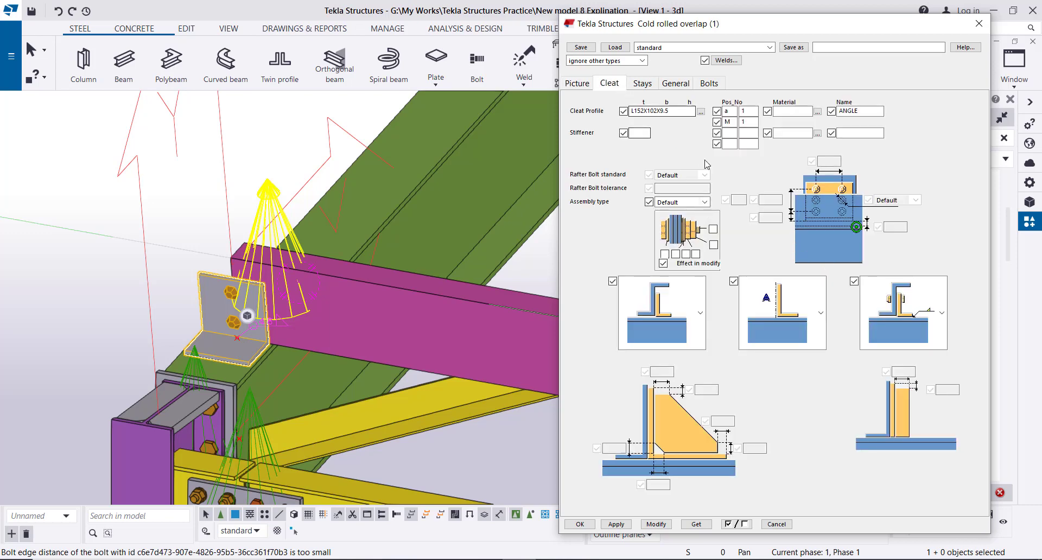
Replace the L152X102X9.5 angle cleat with a PL200*8 plate profile and update the connection.
left_click(700, 112)
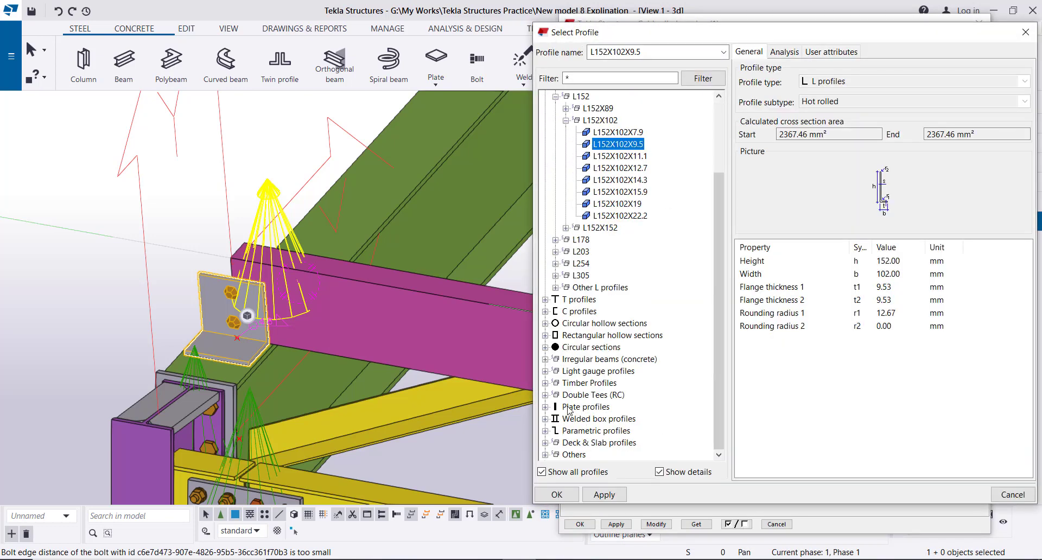
left_click(546, 407)
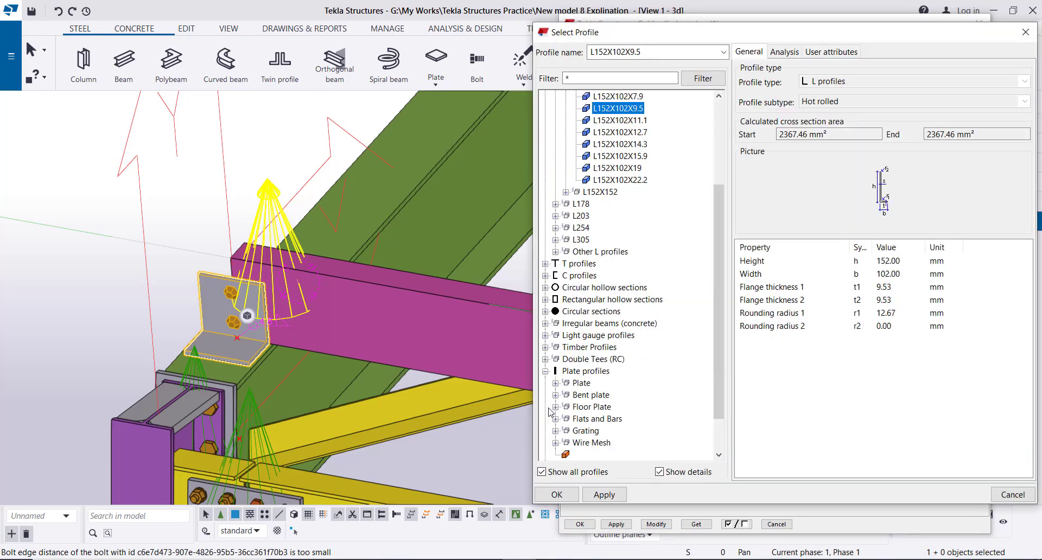
left_click(556, 383)
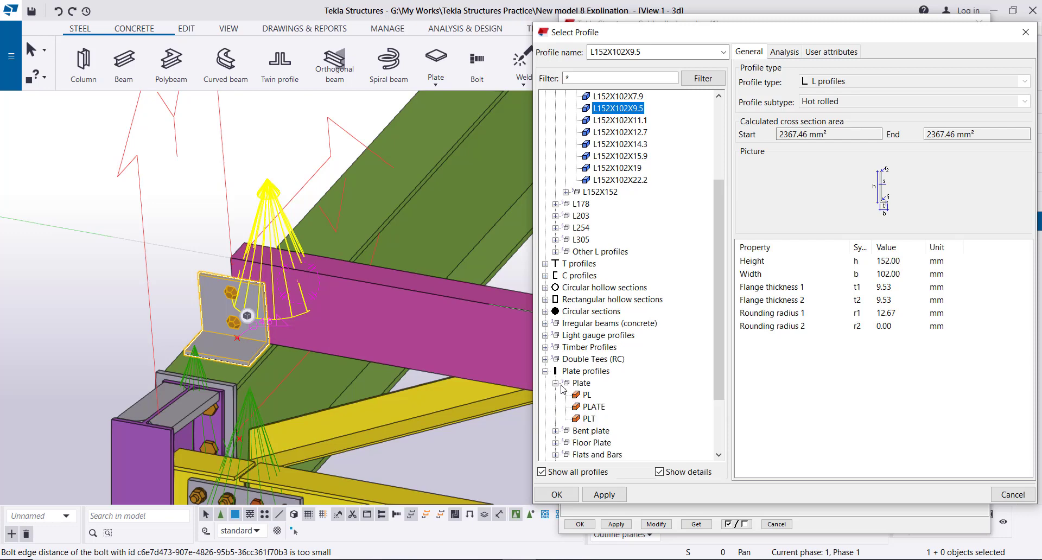
left_click(586, 395)
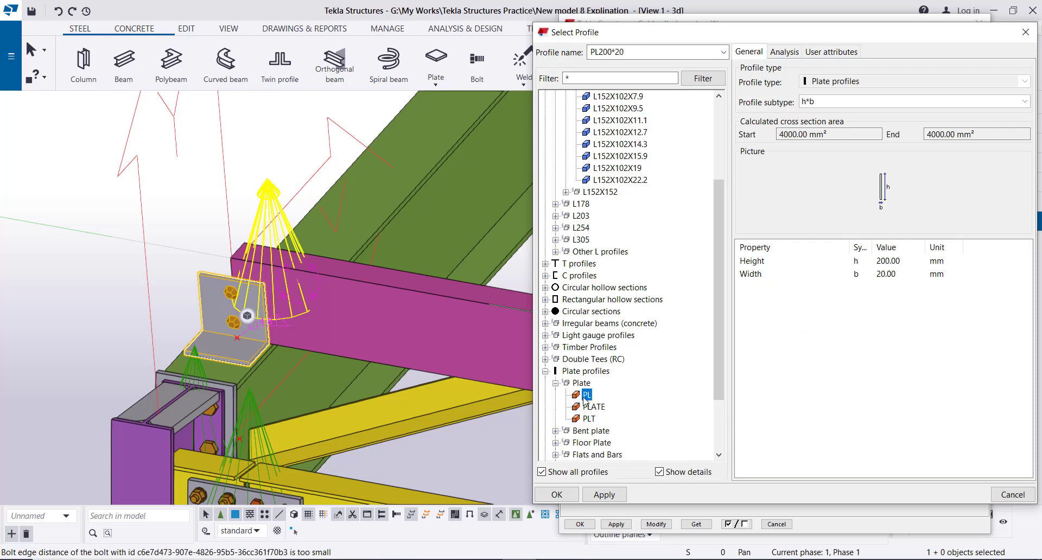
left_click(905, 264)
double_click(905, 263)
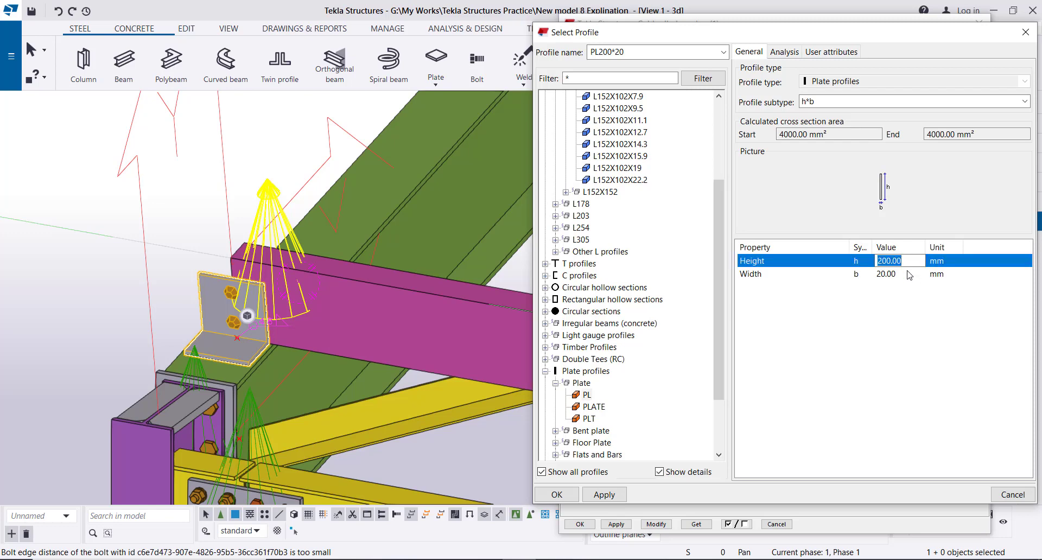
left_click(905, 275)
double_click(905, 275)
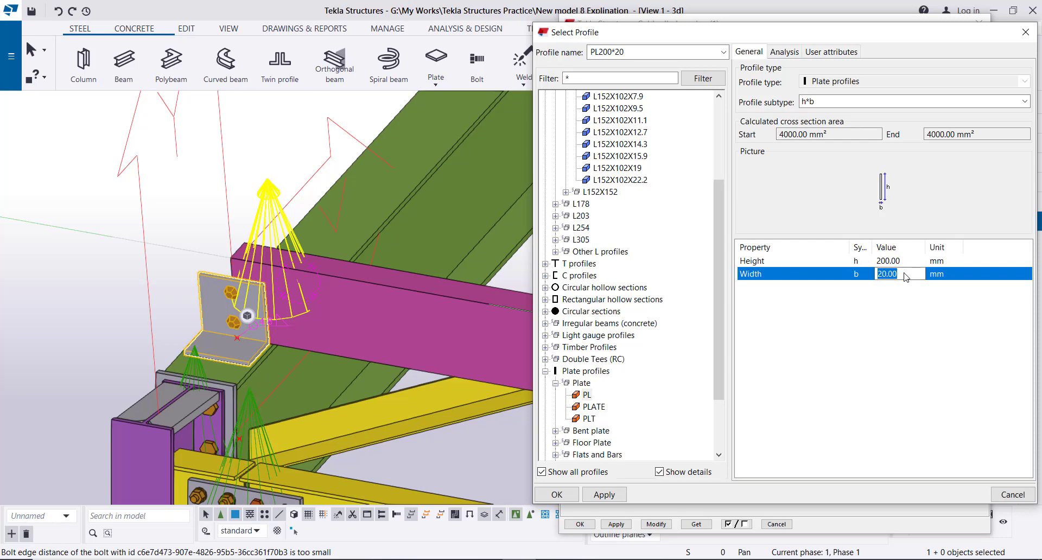
type("8")
left_click(604, 498)
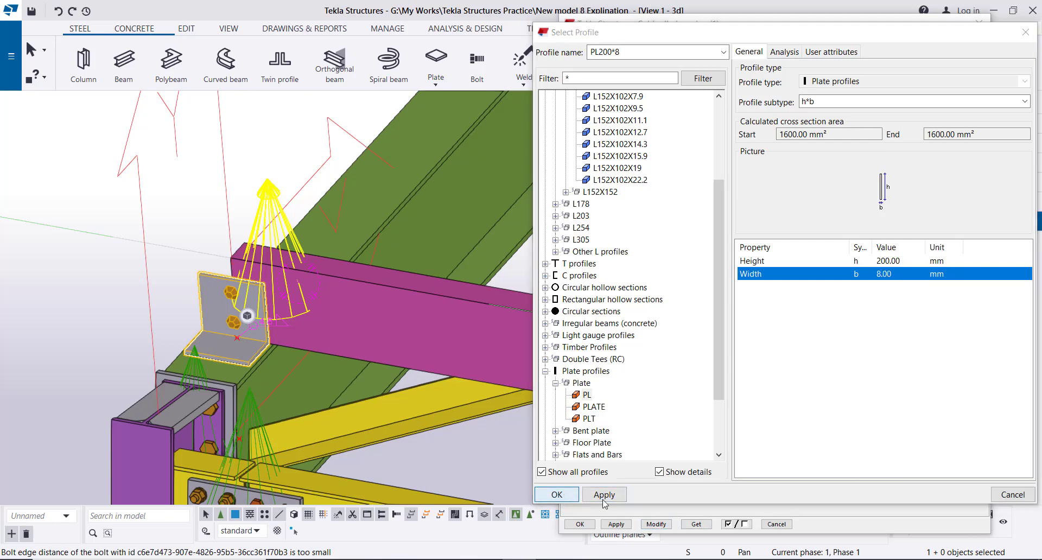
left_click(656, 524)
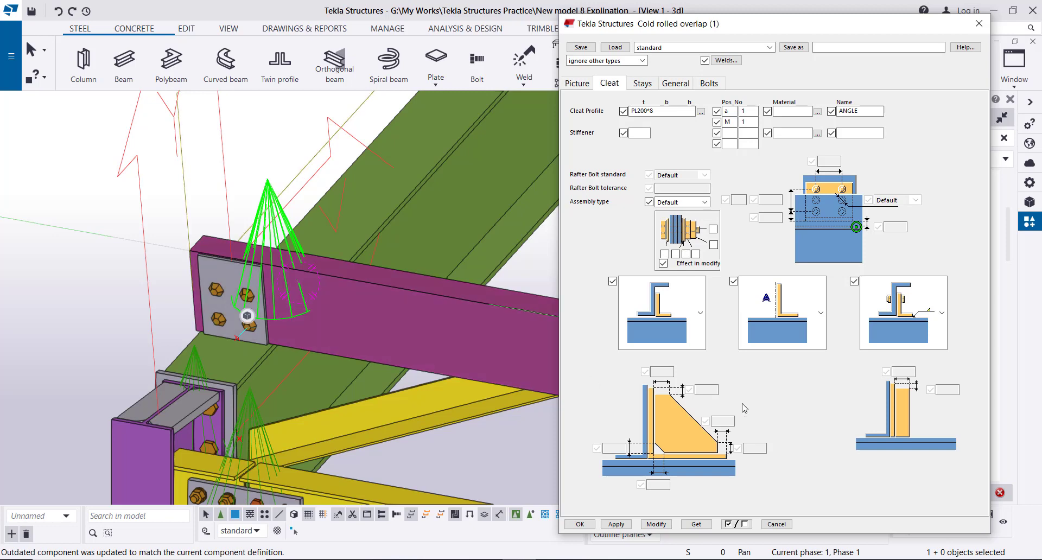
Set the cleat plate height to 175 for a PL175*8 profile and modify the connection.
left_click(700, 111)
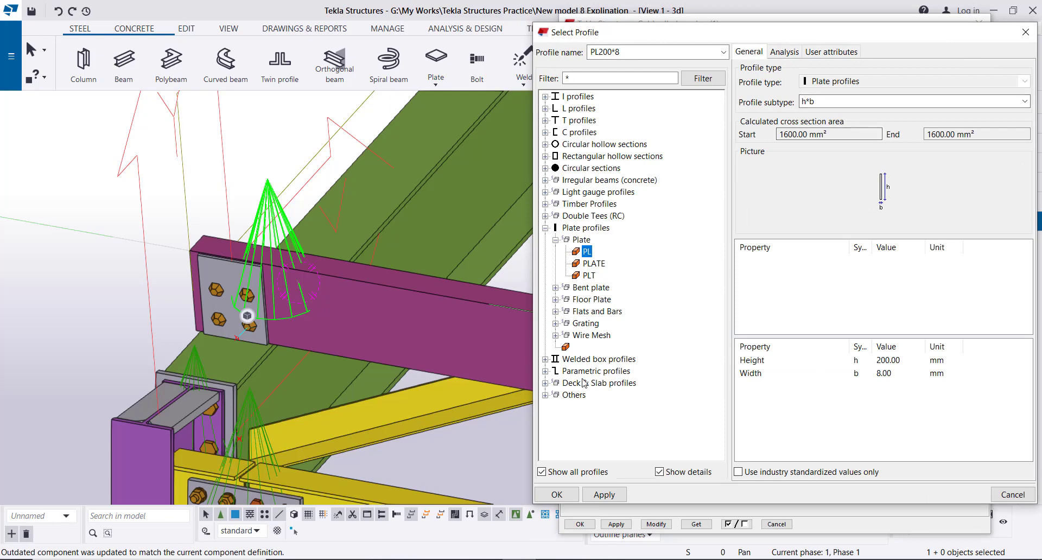
left_click(900, 360)
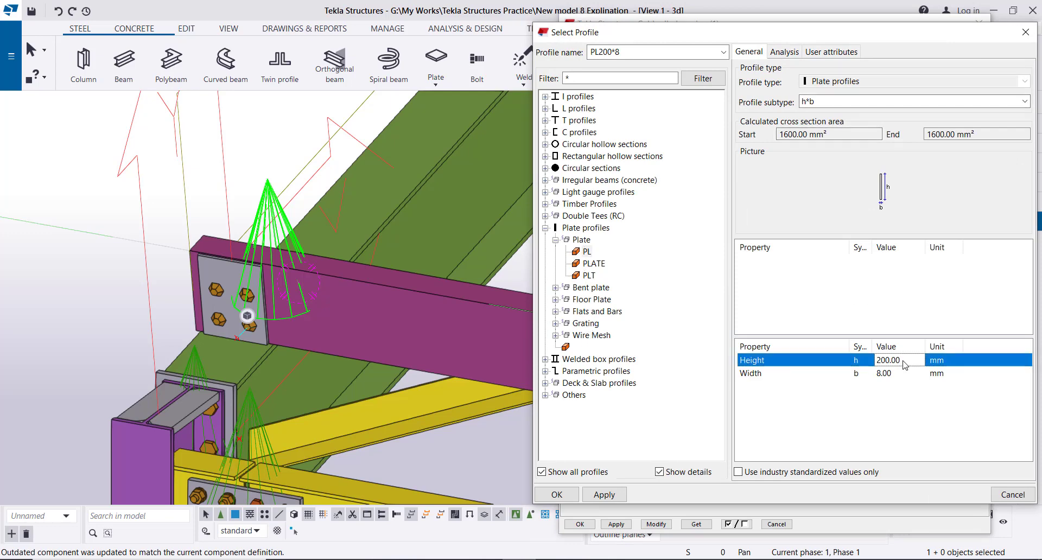
left_click(901, 360)
type("175")
left_click(604, 494)
left_click(557, 494)
left_click(662, 523)
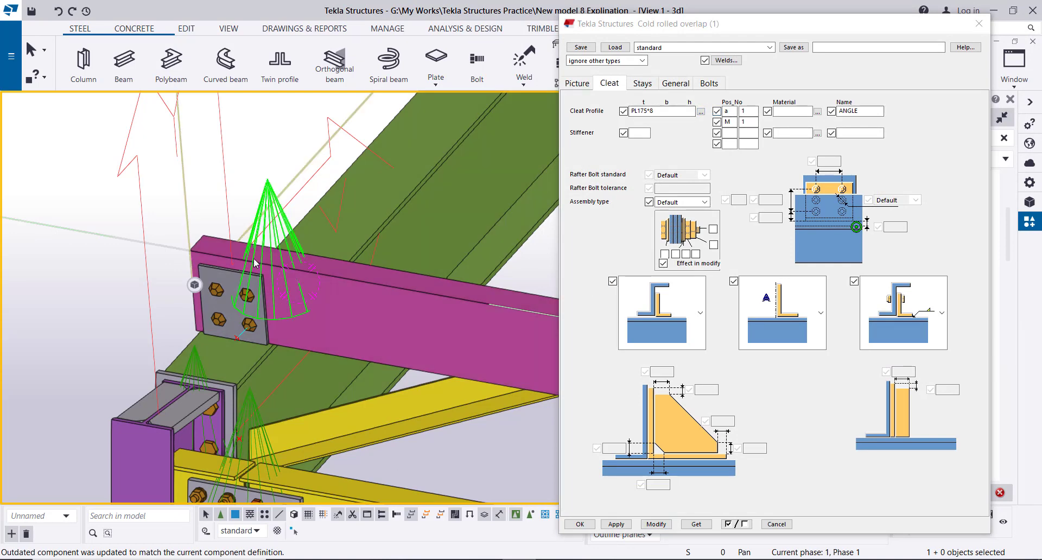
Set the bolts to A325M standard, 16 mm diameter, using the third bolt layout picture.
left_click(709, 83)
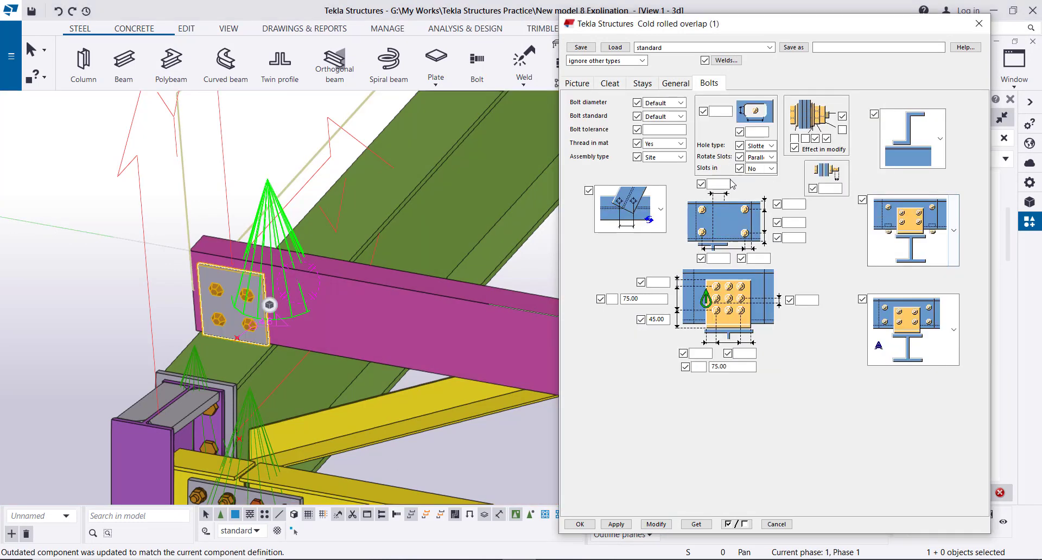
left_click(680, 116)
left_click(668, 144)
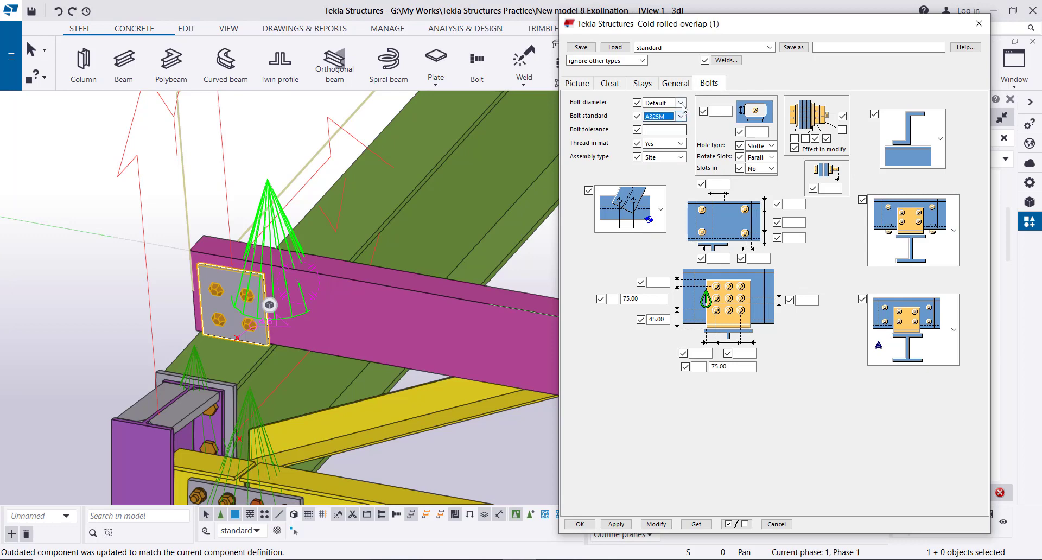
left_click(680, 102)
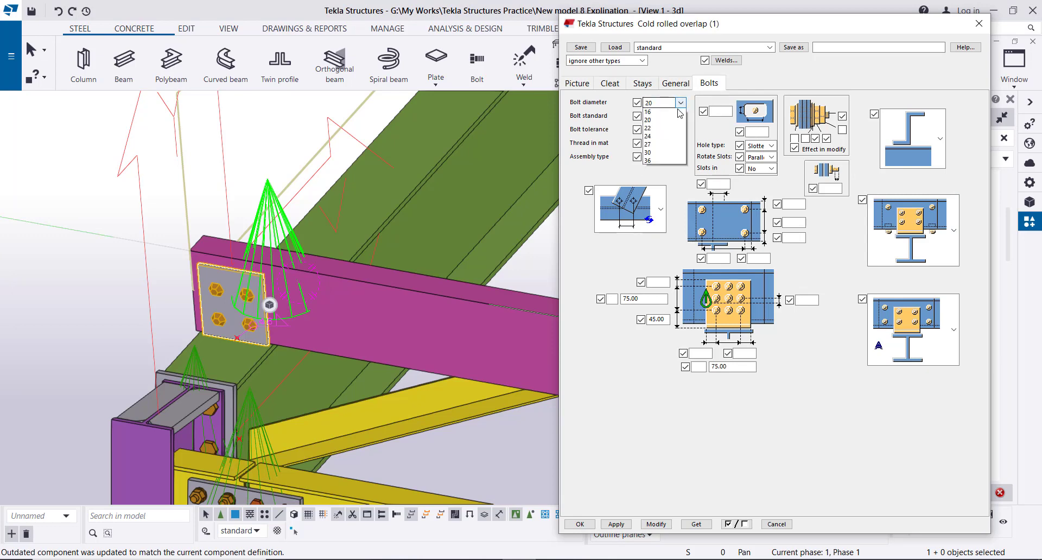
left_click(656, 122)
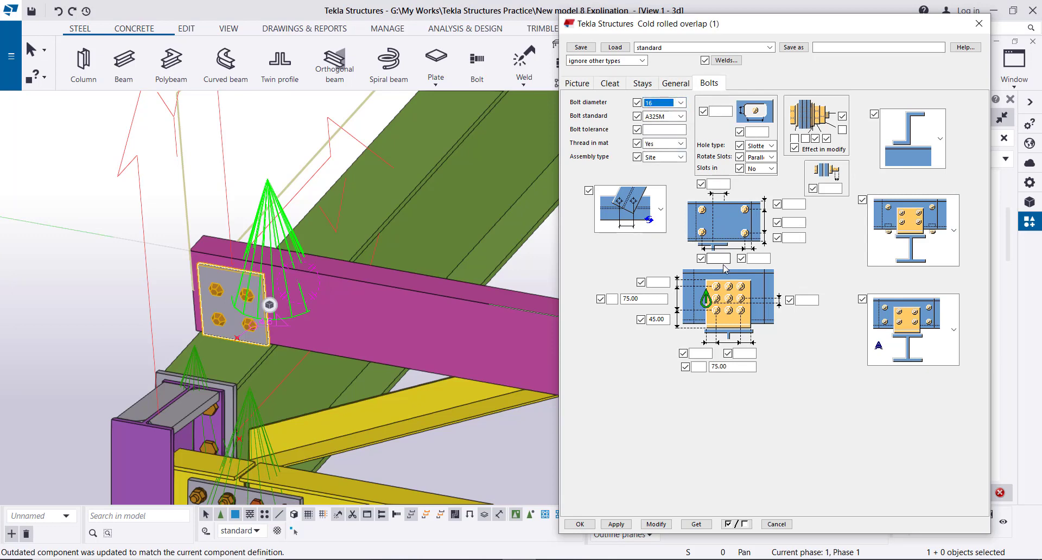
left_click(953, 231)
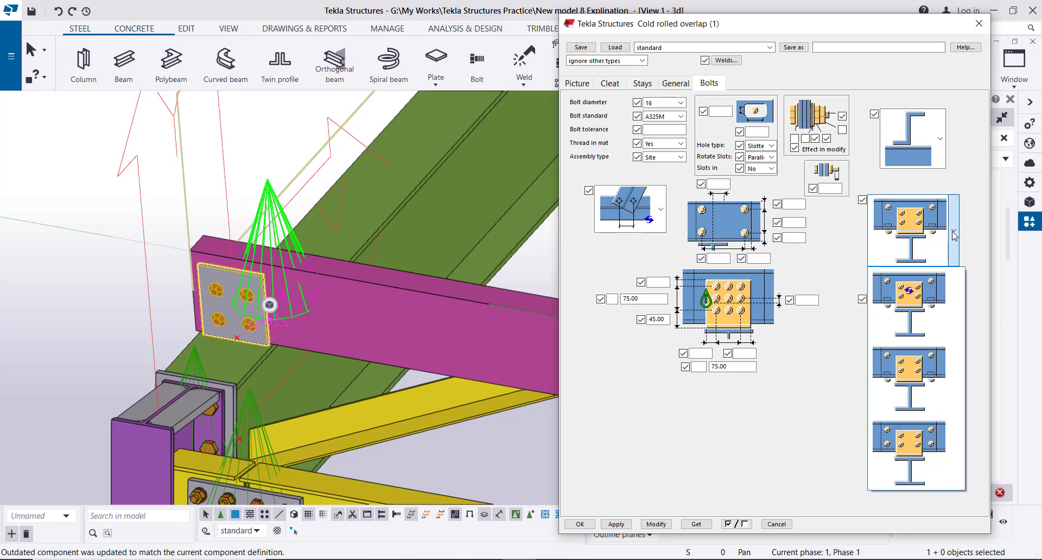
left_click(954, 235)
left_click(954, 330)
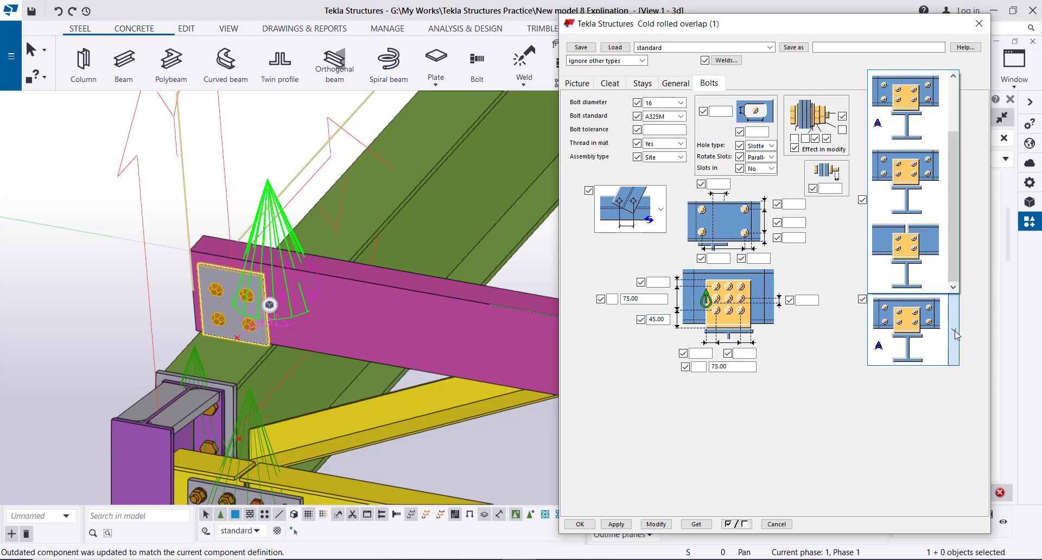
left_click(923, 259)
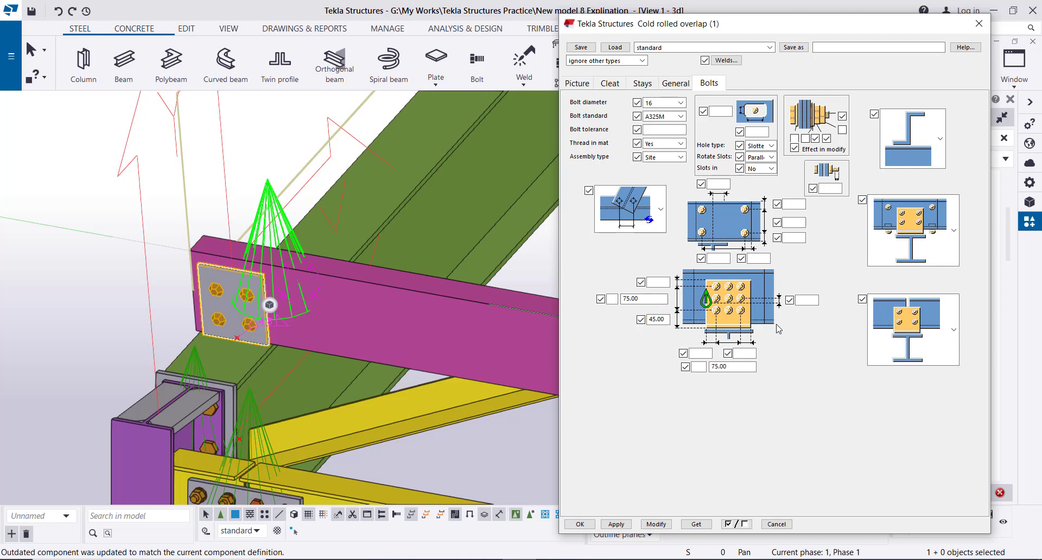
Enter edge distances 25/30/30/25 and 2 bolts at 50 and 65 spacing, then modify and apply.
left_click(698, 354)
type("25")
key("Tab")
type("30")
double_click(700, 352)
type("30")
left_click(657, 281)
type("25")
left_click(698, 366)
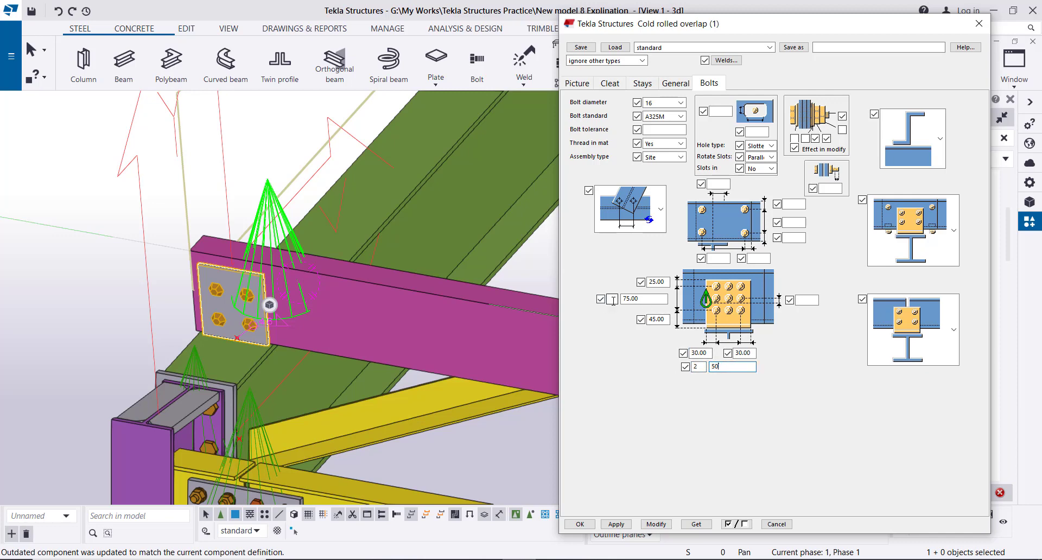
key("Tab")
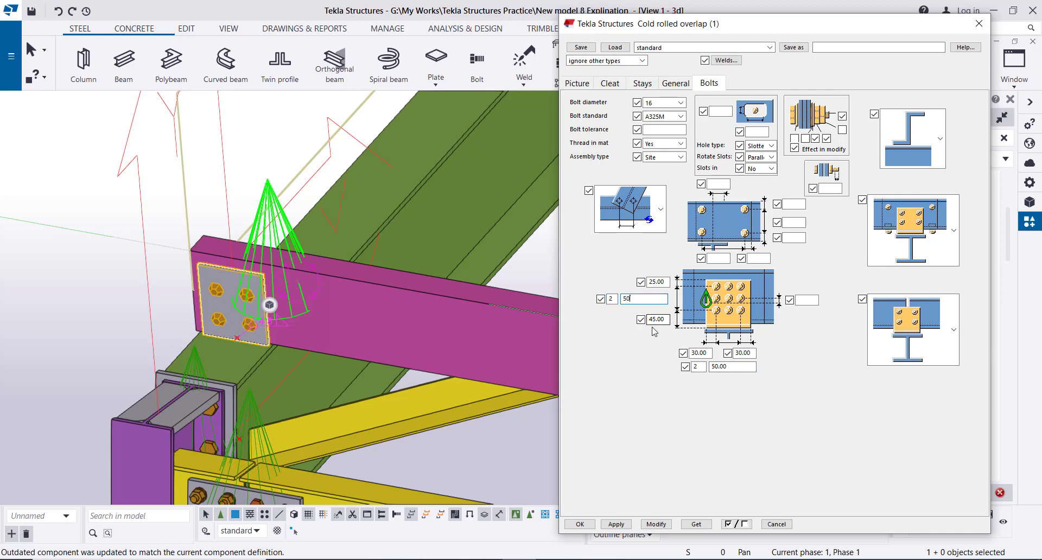
left_click(657, 524)
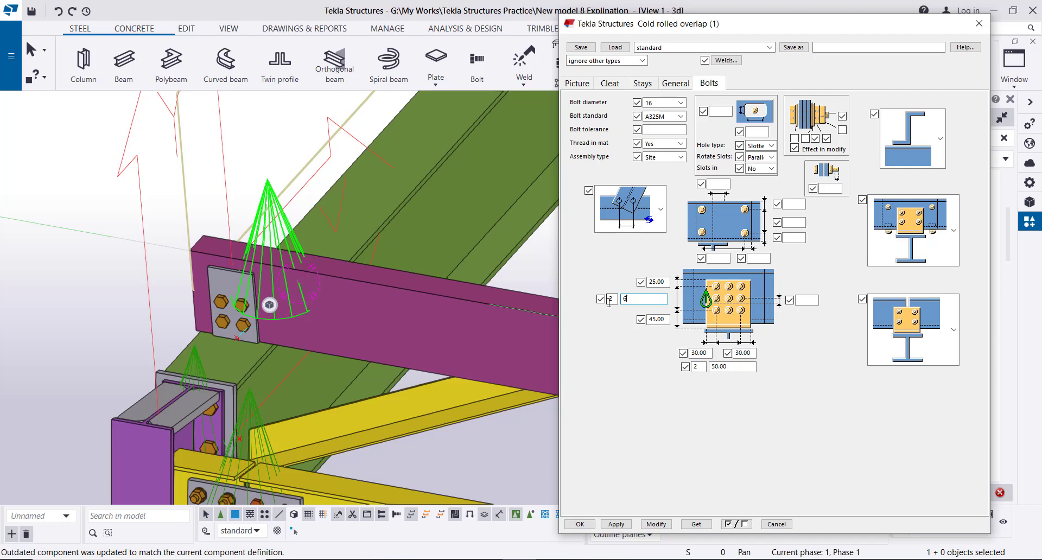
left_click(657, 524)
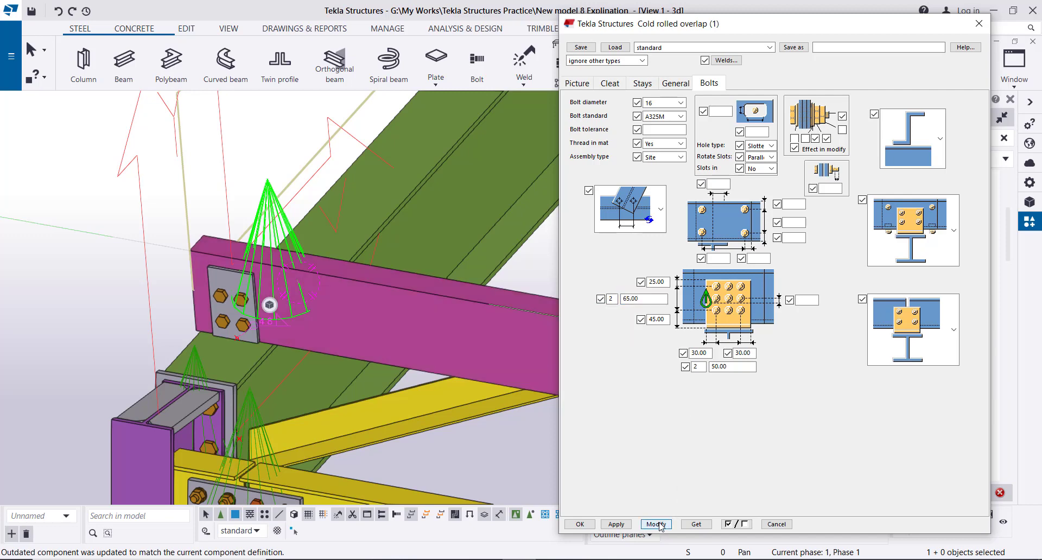
left_click(610, 526)
Add overlap cleats joining the green rafter to the next three purlins up the slope.
key("Escape")
scroll(253, 297, "up", 5)
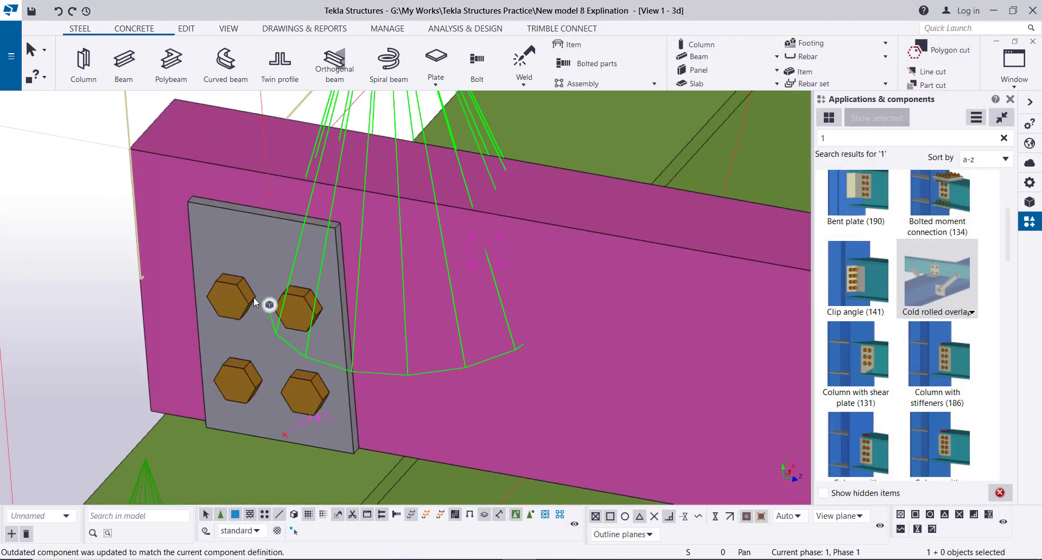
scroll(252, 296, "down", 8)
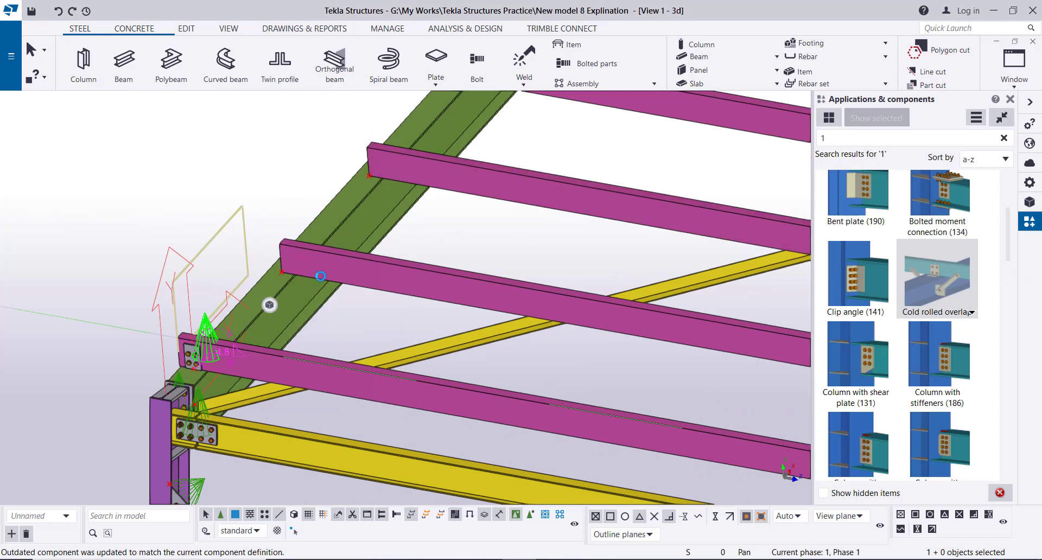
left_click(296, 294)
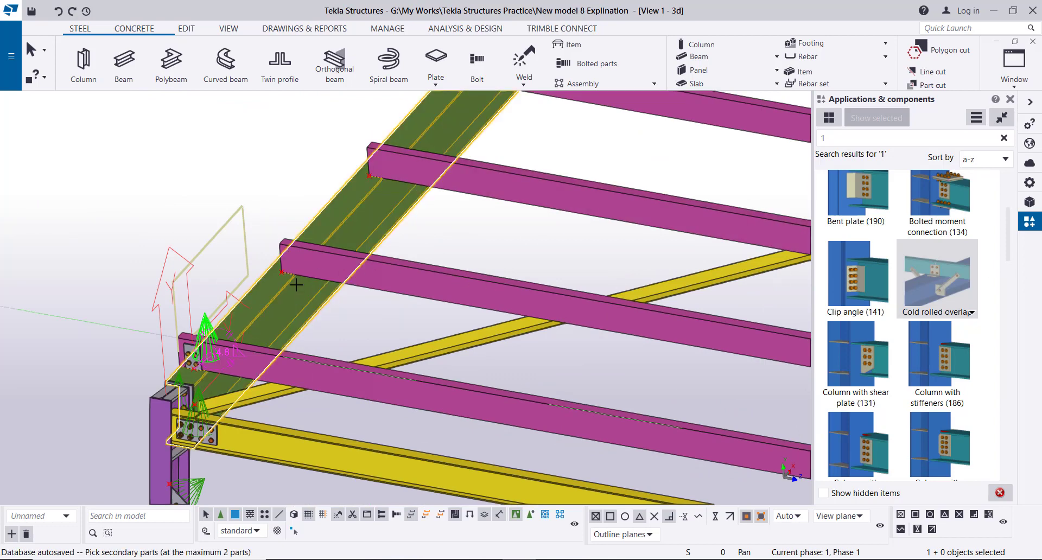
left_click(295, 253)
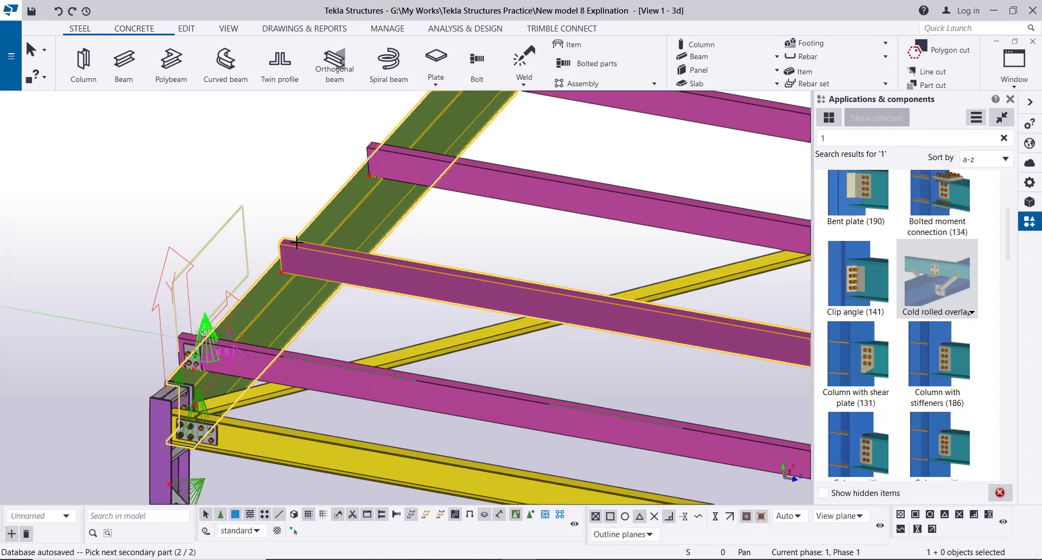
middle_click(277, 186)
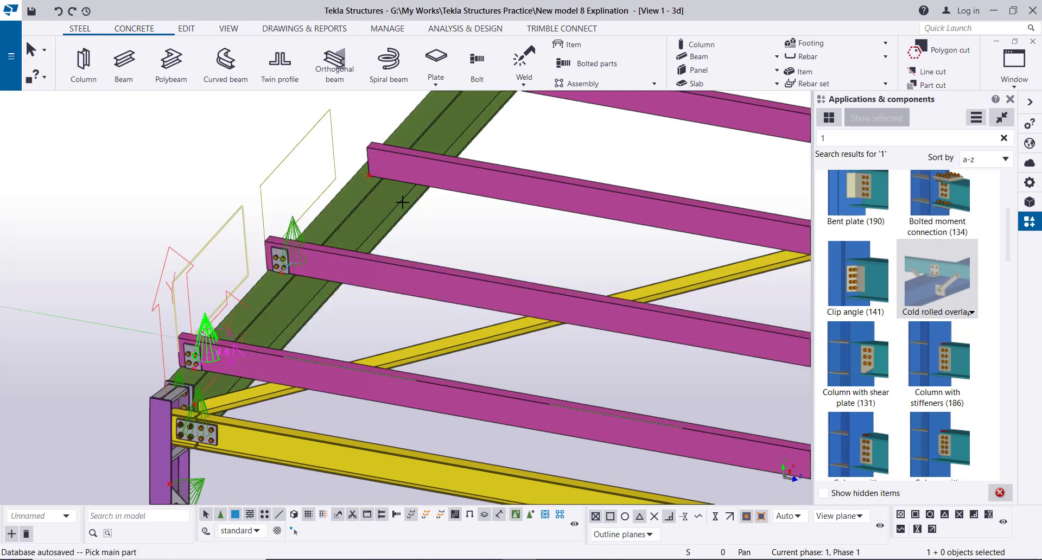
left_click(381, 198)
left_click(372, 161)
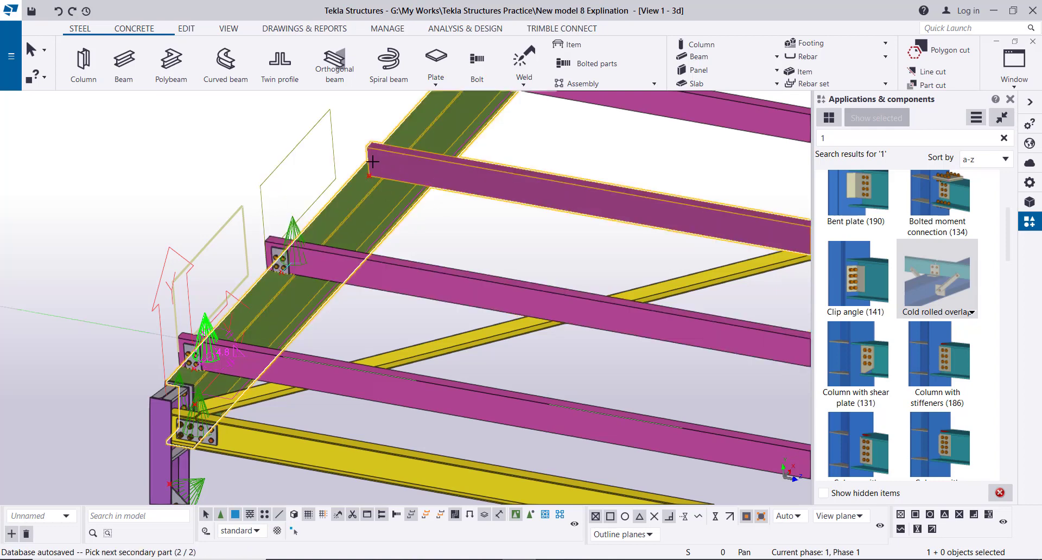
middle_click(309, 110)
scroll(347, 217, "down", 3)
scroll(363, 226, "up", 3)
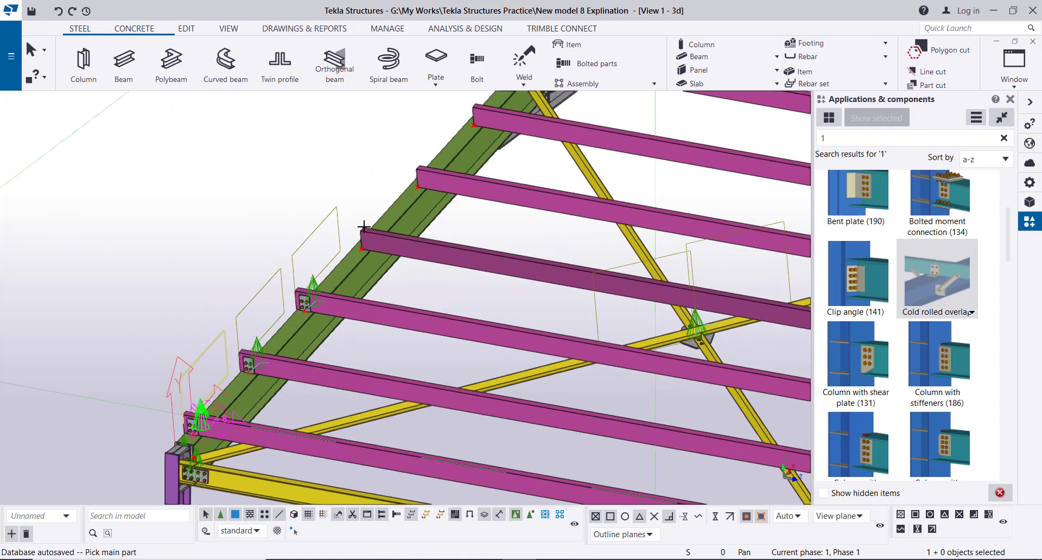
scroll(363, 225, "up", 2)
left_click(371, 241)
left_click(371, 241)
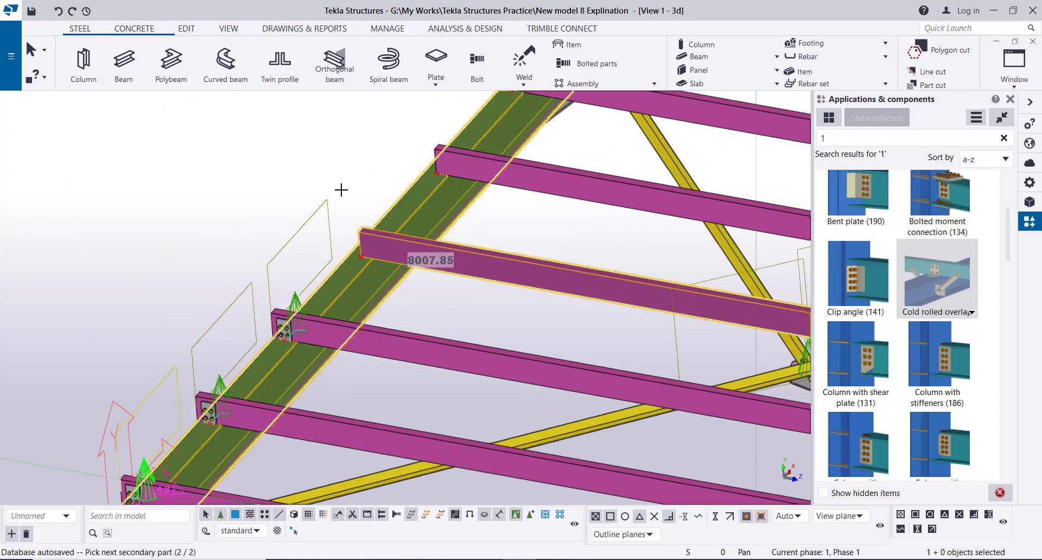
middle_click(384, 174)
Add overlap cleats to the remaining purlins further up the slope through the top purlin near the ridge.
middle_click_drag(318, 252, 304, 318)
left_click(360, 342)
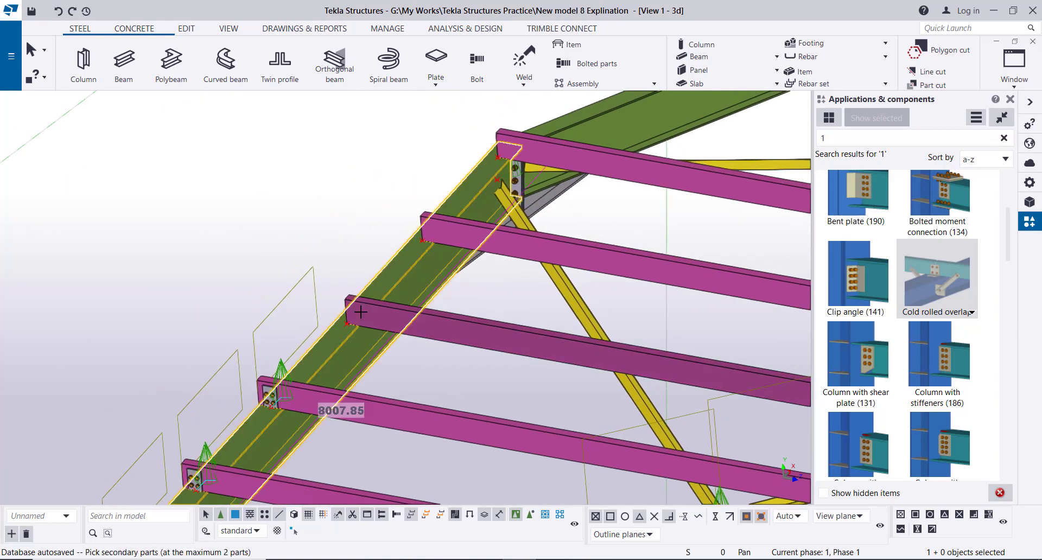
left_click(359, 308)
middle_click(324, 239)
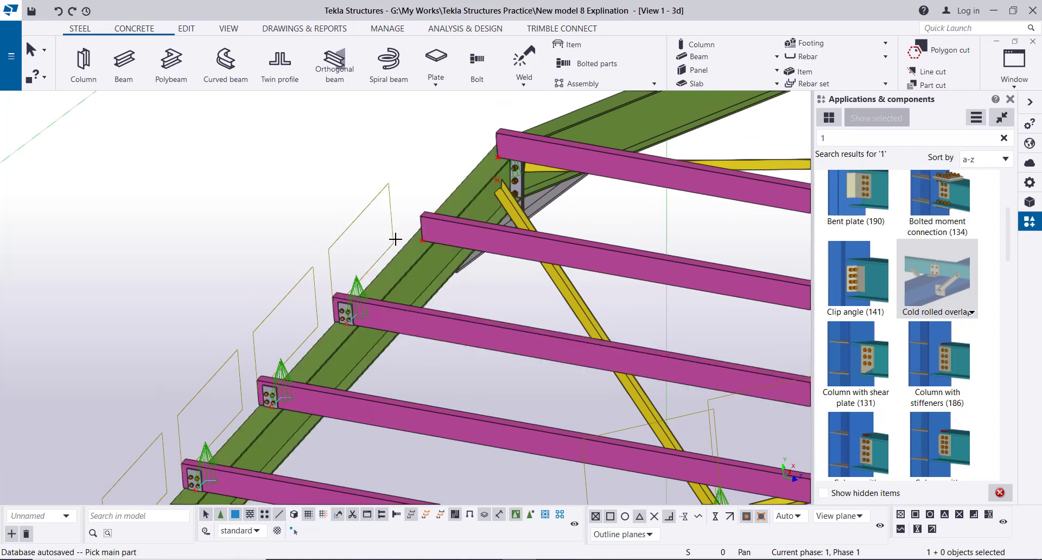
left_click(432, 264)
left_click(422, 228)
middle_click(359, 167)
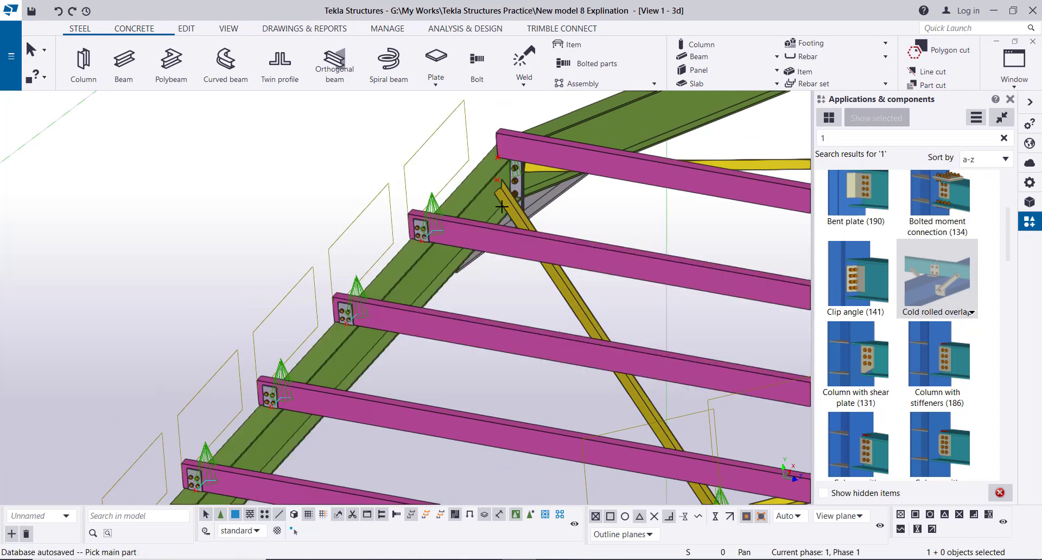
middle_click_drag(359, 167, 289, 311)
left_click(430, 309)
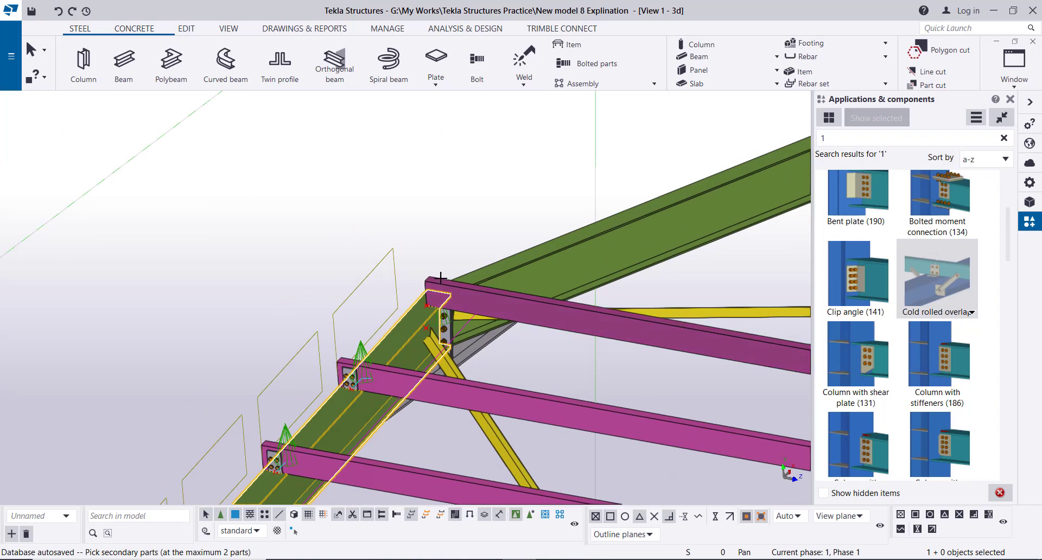
left_click(439, 283)
middle_click(391, 200)
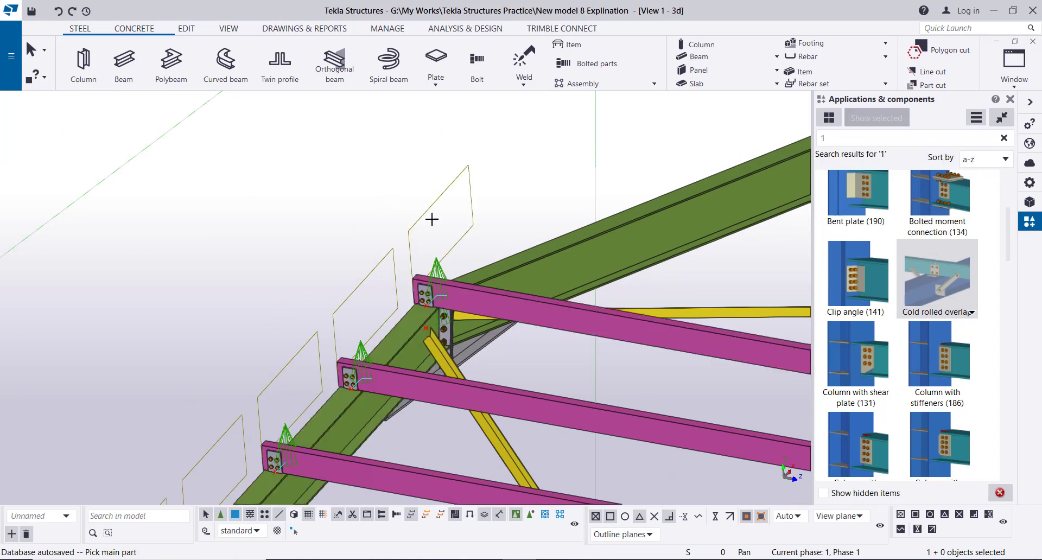
scroll(461, 228, "down", 5)
End the connection command and select the six cleated purlins along the roof slope.
scroll(527, 427, "up", 1)
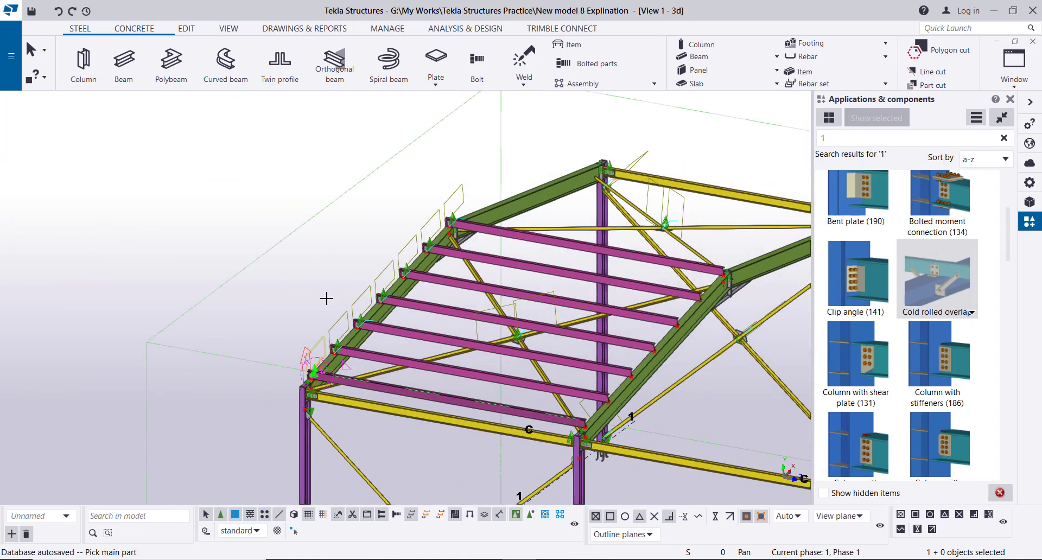
right_click(228, 200)
left_click(247, 211)
middle_click_drag(502, 504, 421, 422)
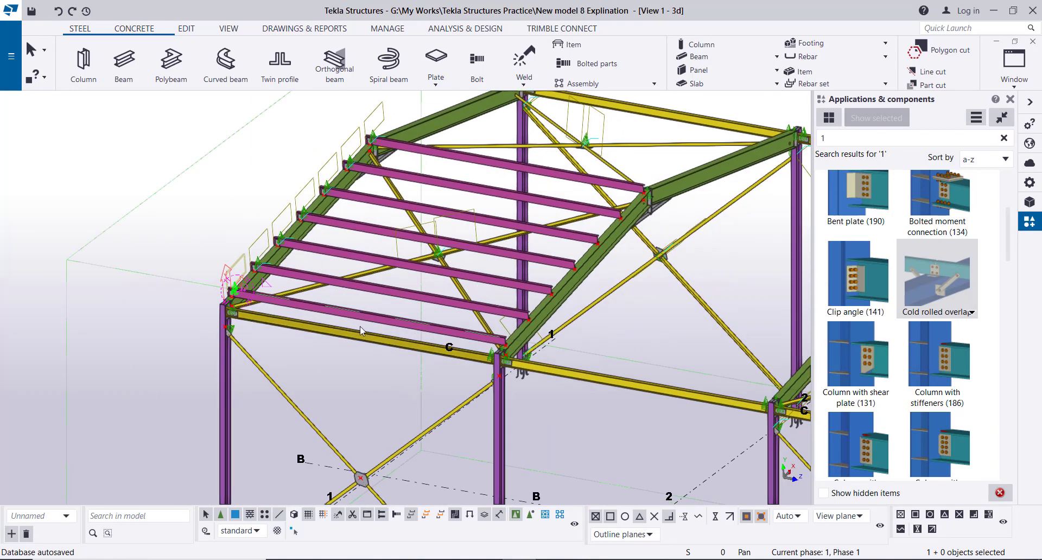
left_click(418, 296, "ctrl")
left_click(466, 274, "ctrl")
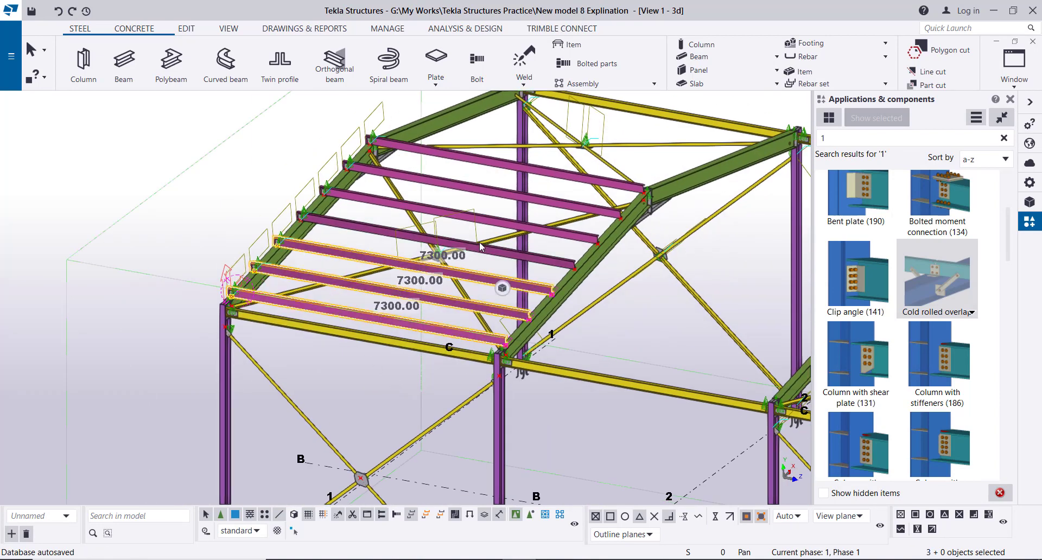
left_click(480, 247, "ctrl")
left_click(492, 227, "ctrl")
left_click(529, 199, "ctrl")
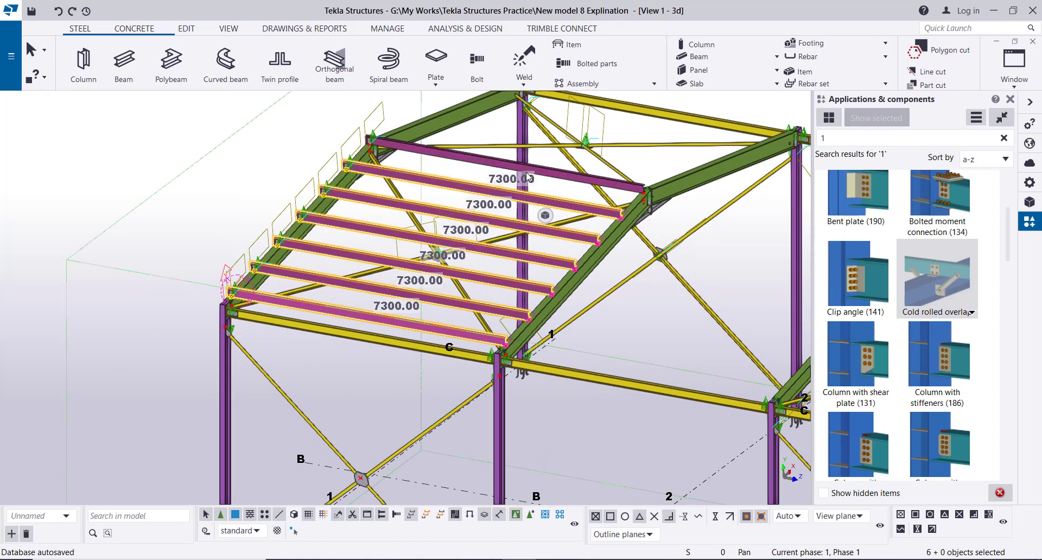
left_click(540, 169, "ctrl")
Copy the selected purlins from grid point 1/A one bay over to 2/A, then end the copy.
scroll(542, 162, "down", 4)
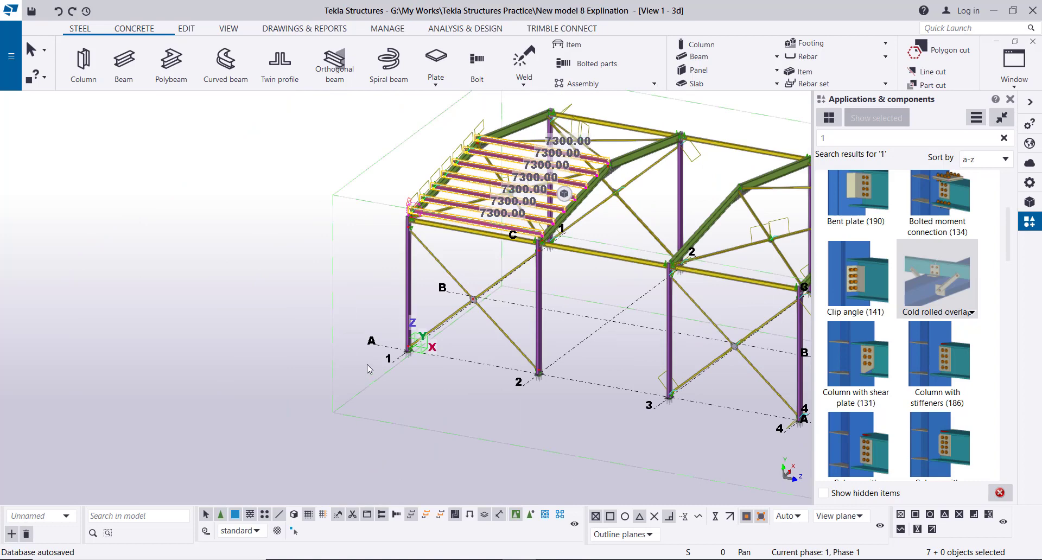
right_click(221, 260)
left_click(223, 261)
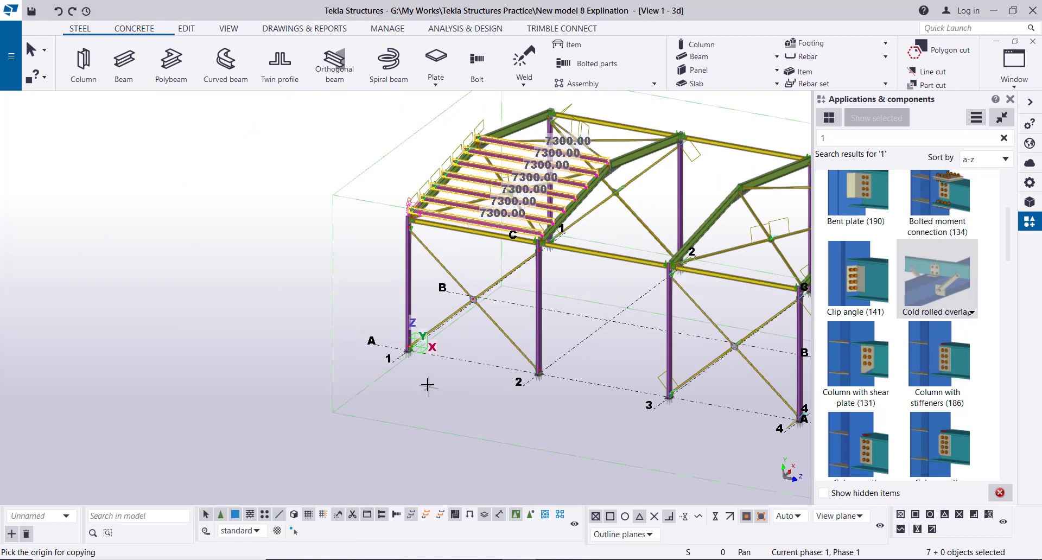
scroll(427, 384, "up", 3)
left_click(363, 344)
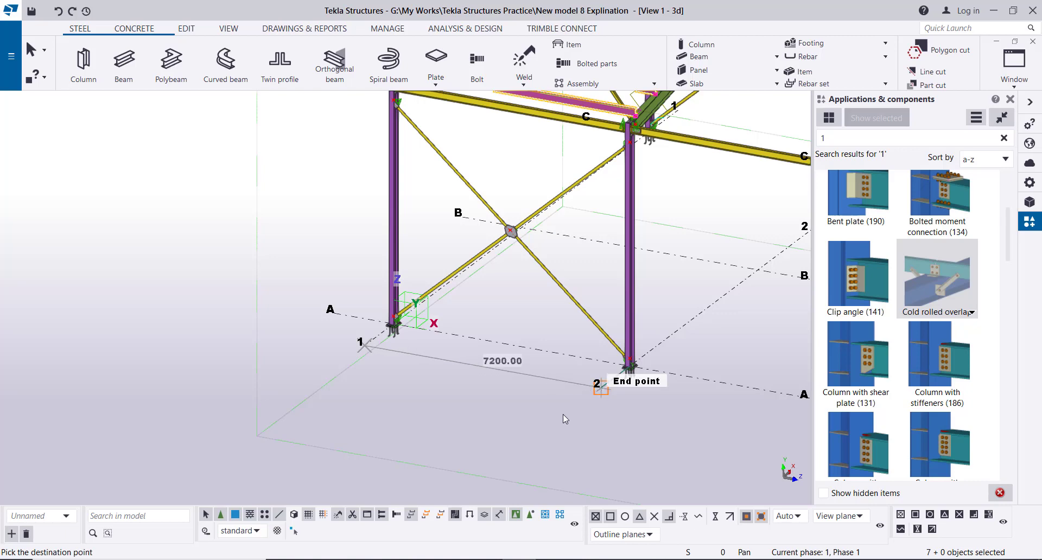
left_click(565, 418)
scroll(564, 419, "down", 3)
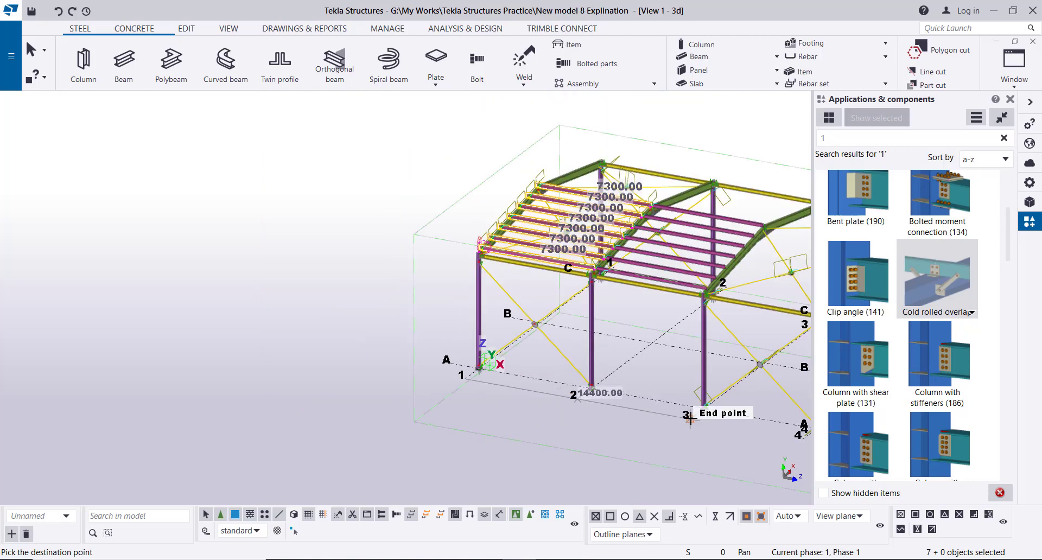
scroll(594, 415, "down", 3)
right_click(287, 225)
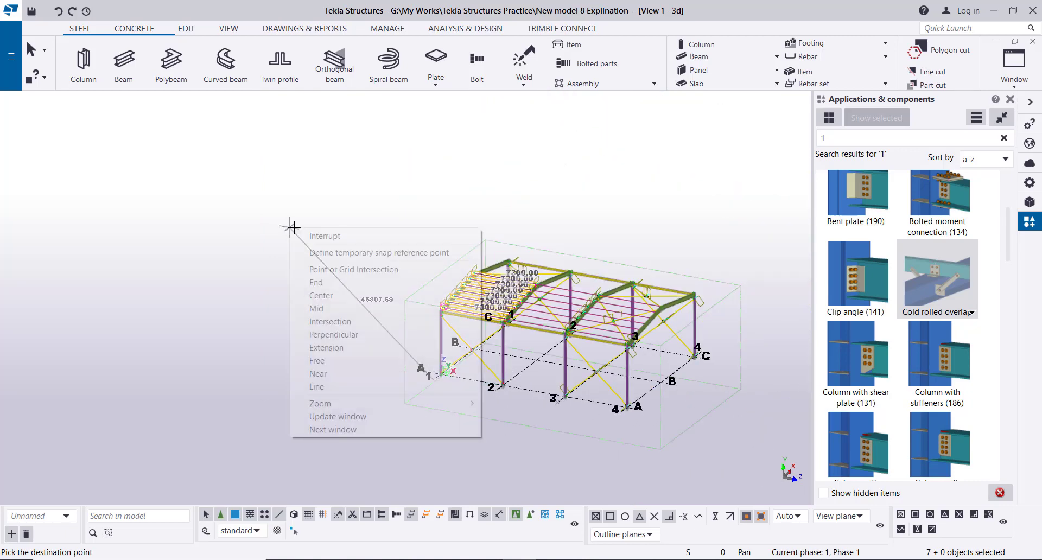
left_click(324, 236)
scroll(531, 332, "up", 5)
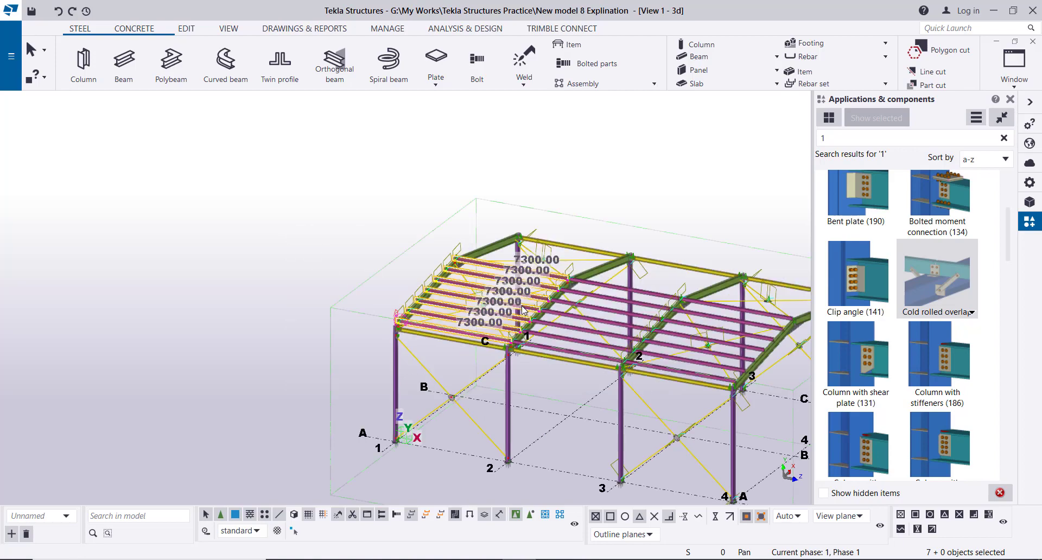
scroll(532, 367, "up", 10)
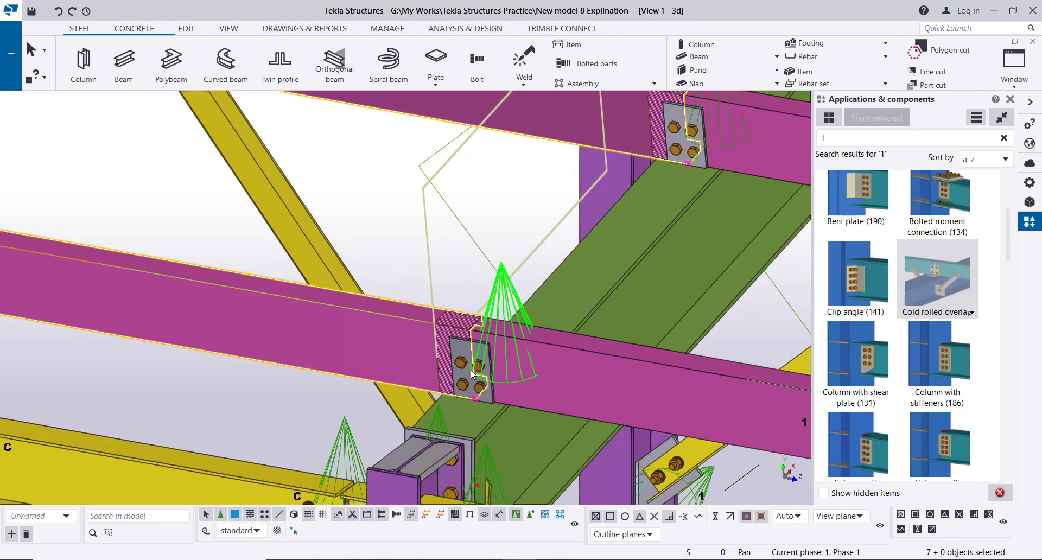
View an overlap's properties, then select the six purlin overlap connections along the rafter.
middle_click_drag(470, 370, 323, 356)
double_click(324, 355)
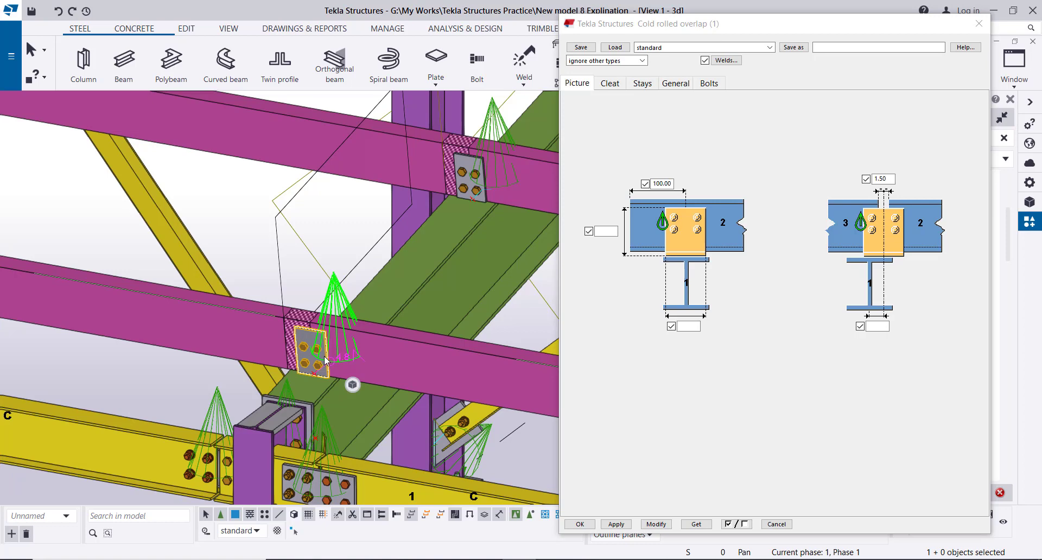
key("Escape")
scroll(290, 313, "down", 5)
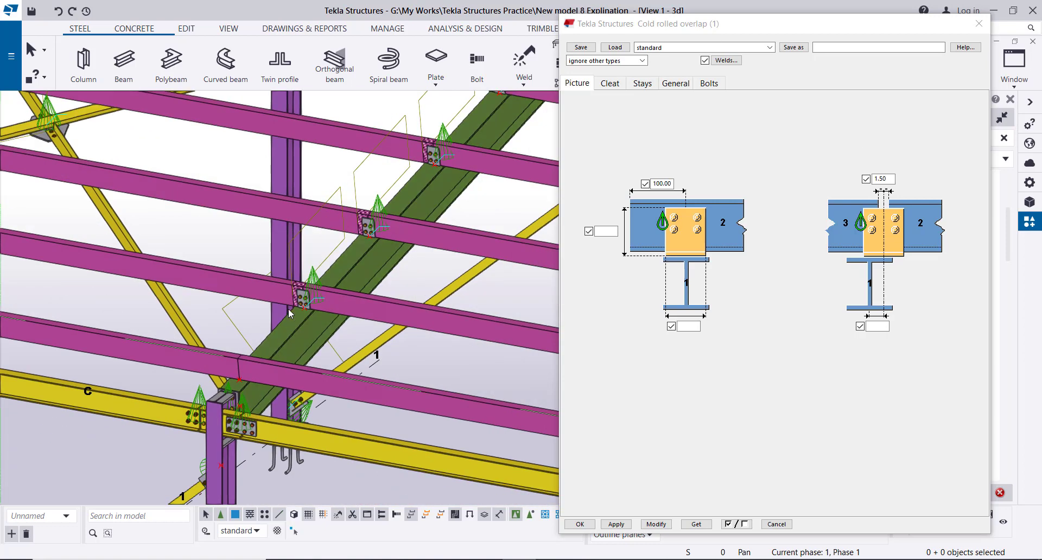
left_click(306, 299)
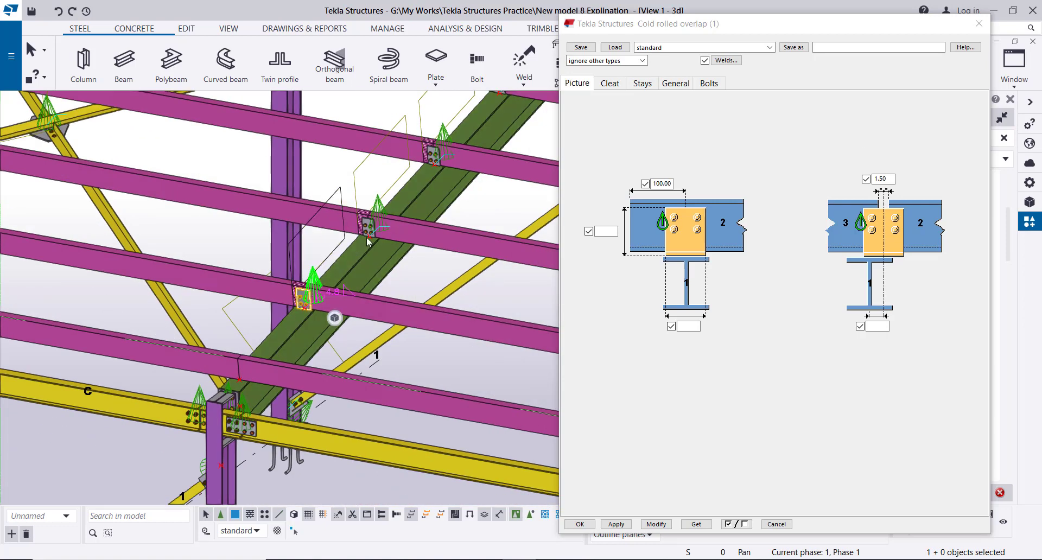
left_click(379, 222, "ctrl")
left_click(434, 157, "ctrl")
middle_click_drag(434, 157, 419, 247)
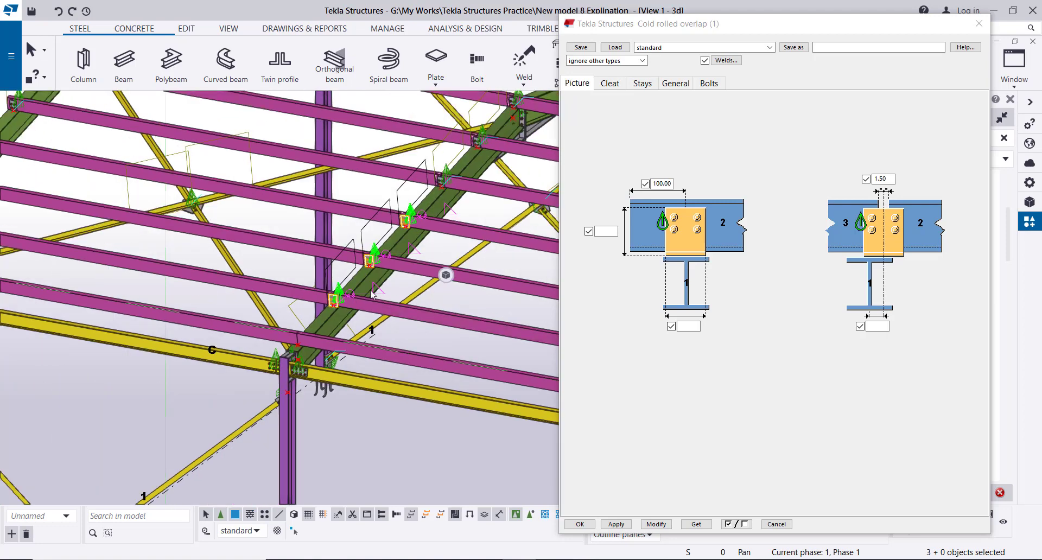
left_click(406, 253, "ctrl")
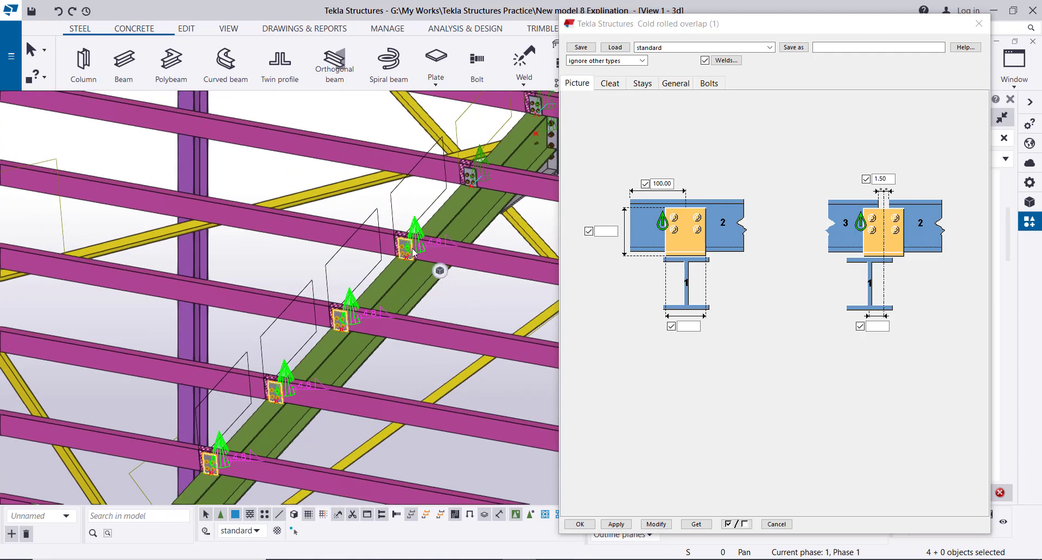
scroll(429, 239, "down", 3)
scroll(429, 238, "up", 2)
left_click(428, 234, "ctrl")
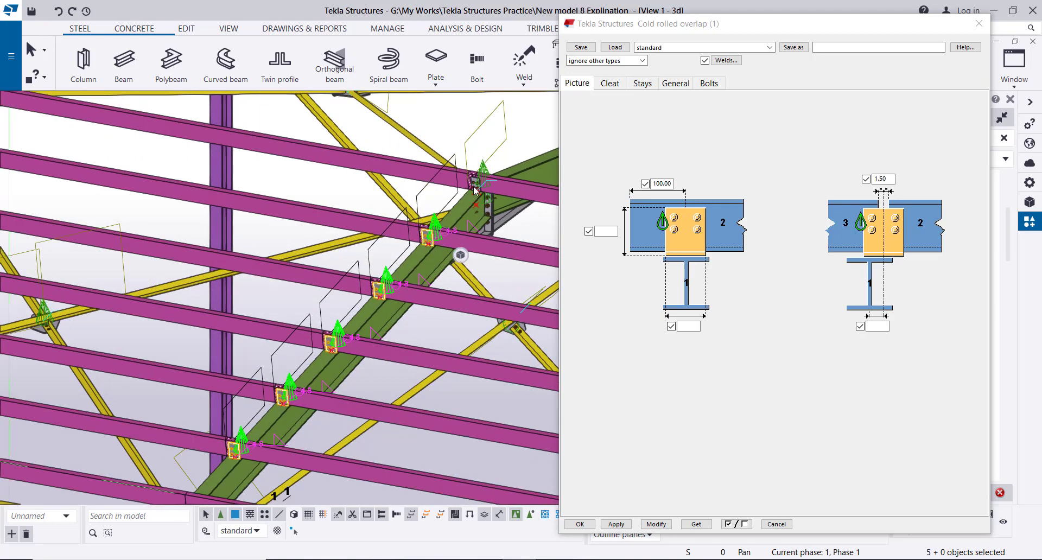
left_click(475, 183, "ctrl")
Delete the selected overlap connections, close the properties, and start a new Cold rolled overlap.
key("Escape")
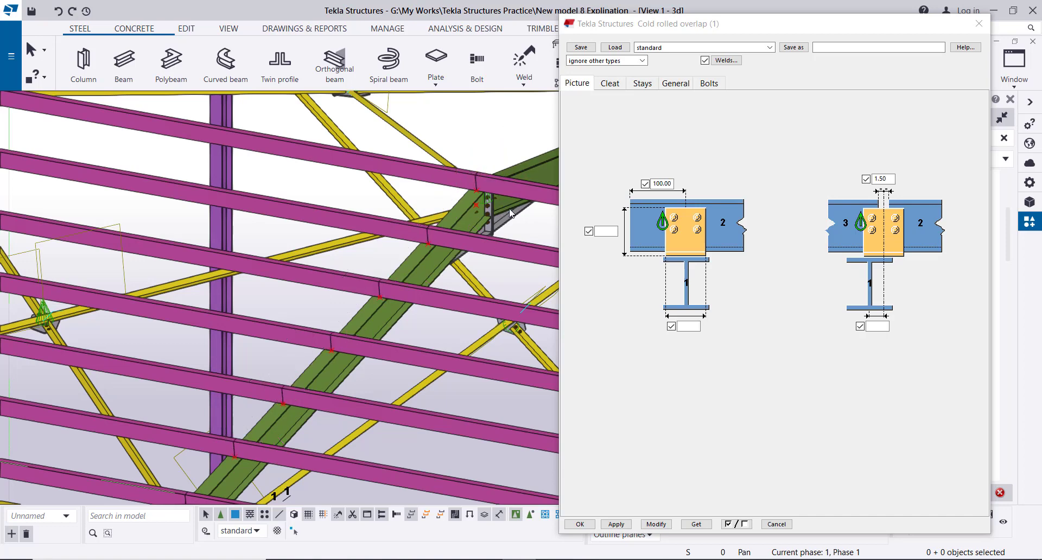
scroll(384, 365, "down", 5)
scroll(384, 326, "up", 6)
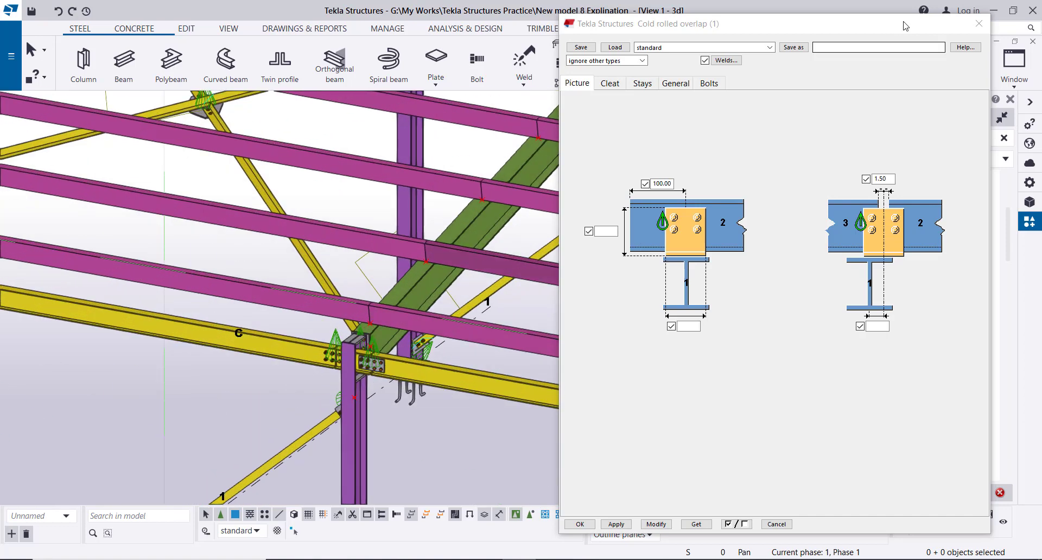
left_click(979, 24)
left_click(958, 283)
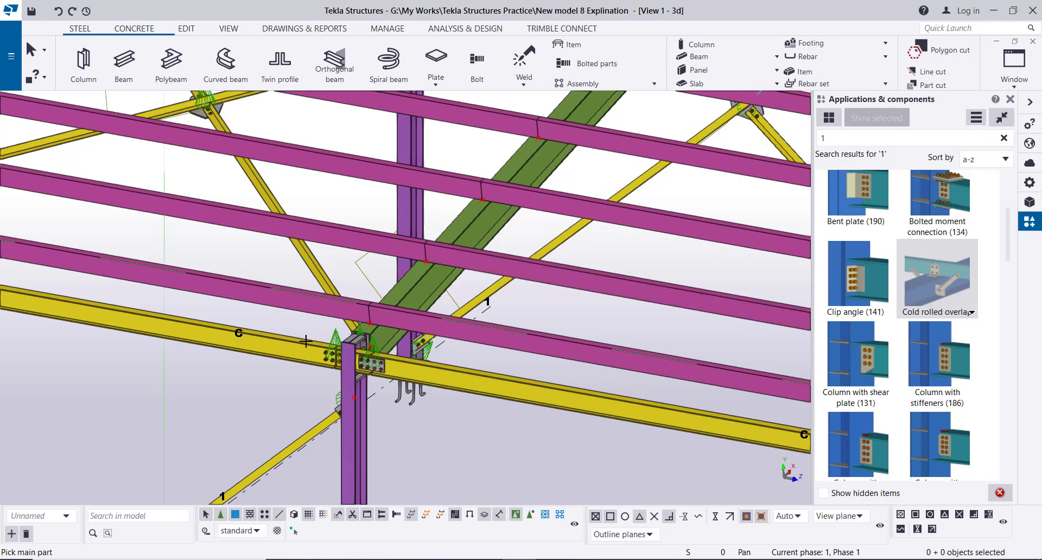
Cleat the first two purlin pairs to the rafter with cold rolled overlap connections.
scroll(431, 341, "up", 3)
left_click(424, 338)
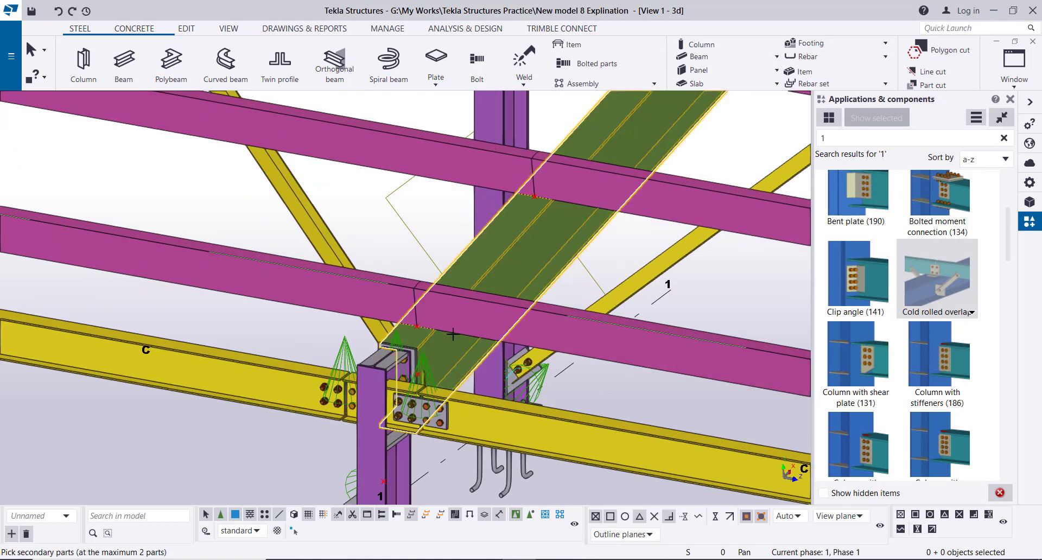
left_click(544, 317)
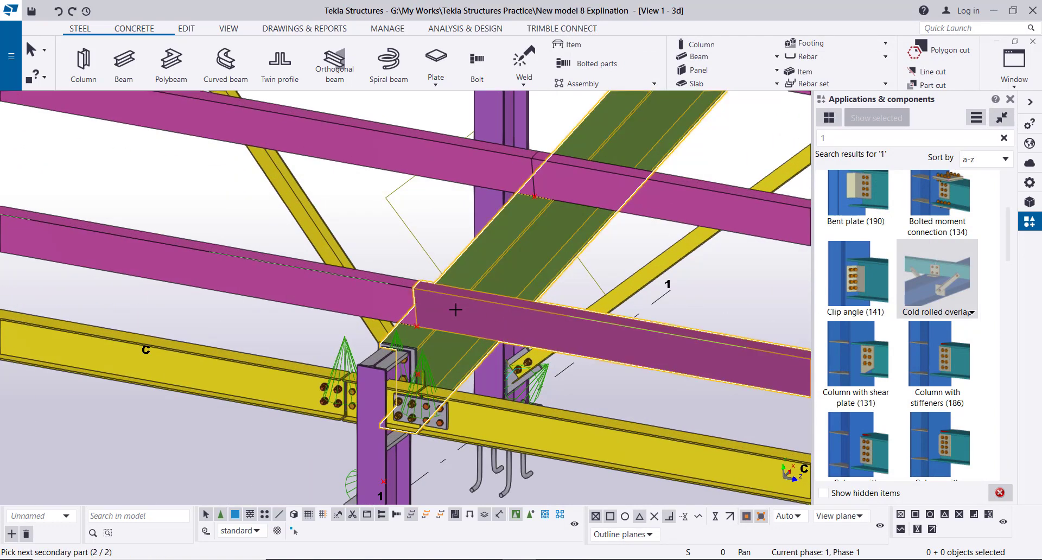
left_click(343, 277)
middle_click(353, 185)
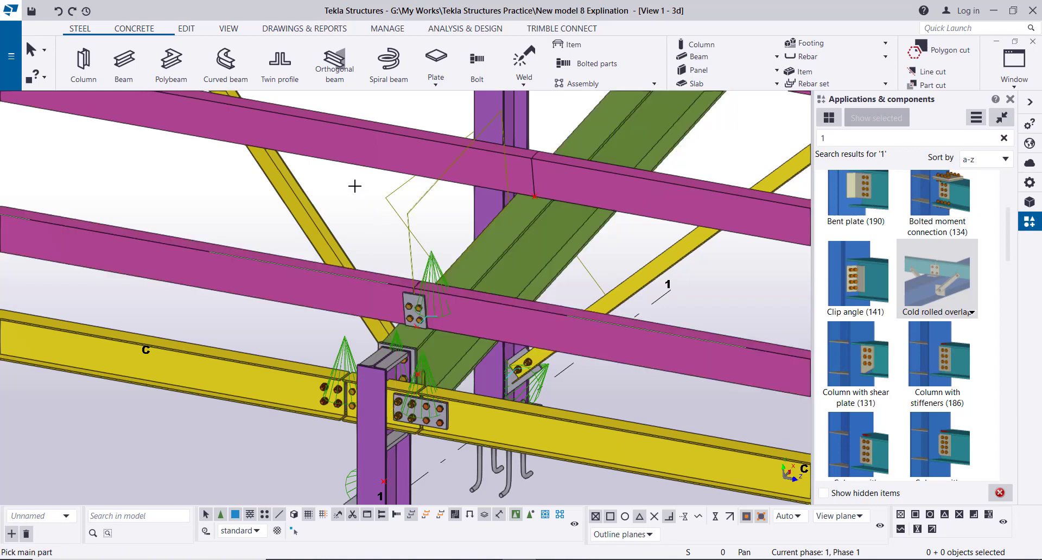
scroll(396, 333, "up", 6)
scroll(396, 333, "down", 5)
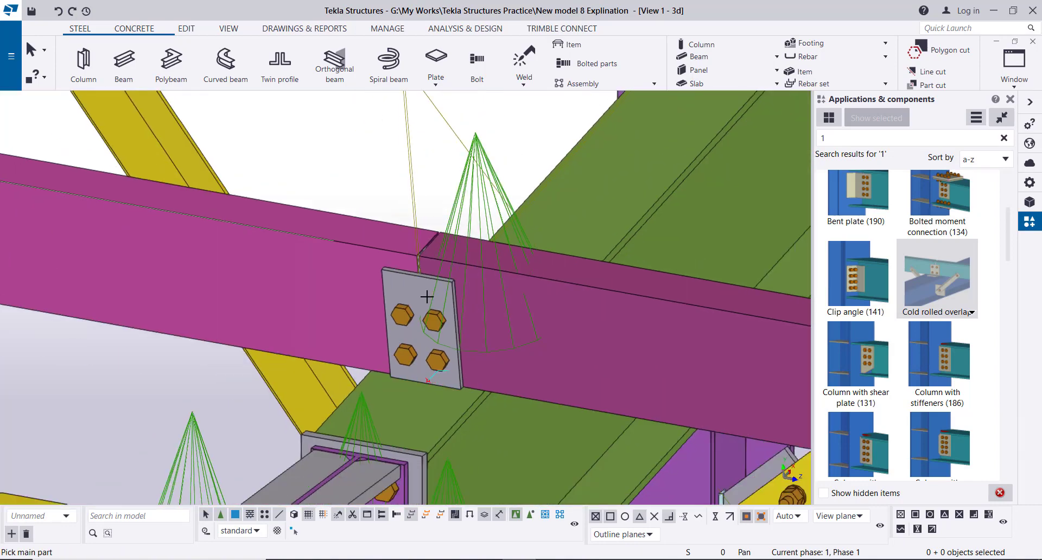
middle_click_drag(426, 297, 407, 328)
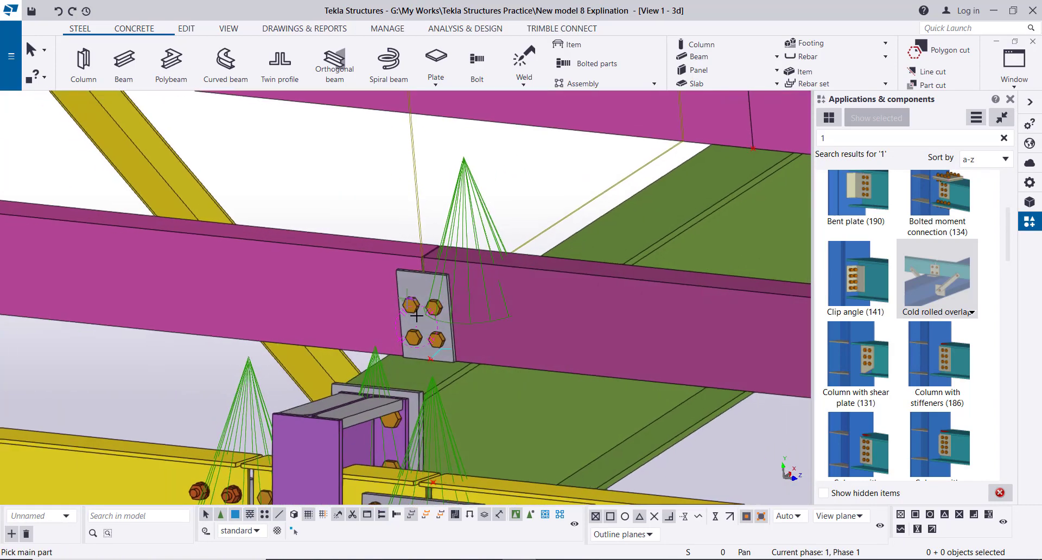
scroll(406, 328, "down", 6)
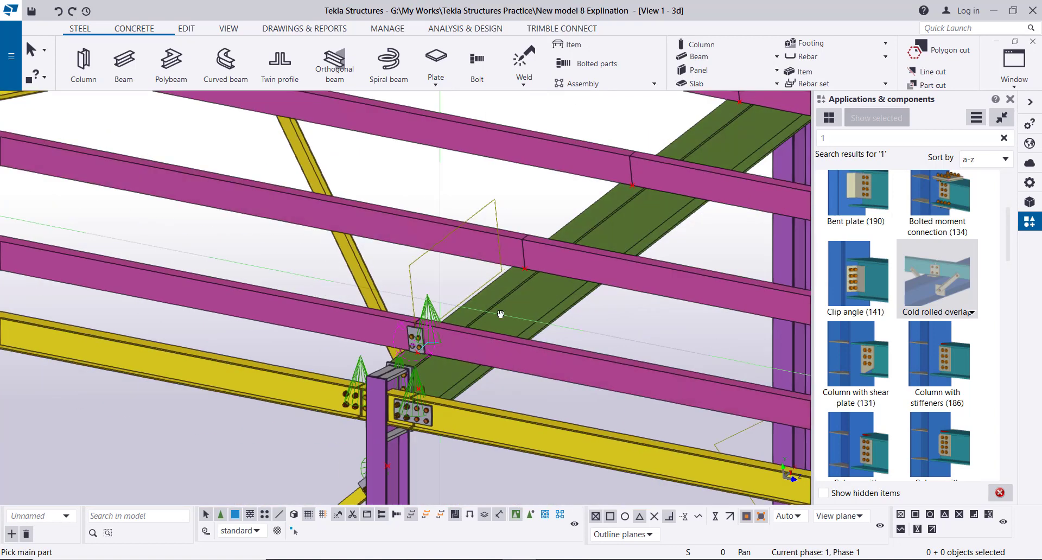
middle_click_drag(497, 311, 493, 352)
scroll(492, 351, "down", 1)
left_click(497, 355)
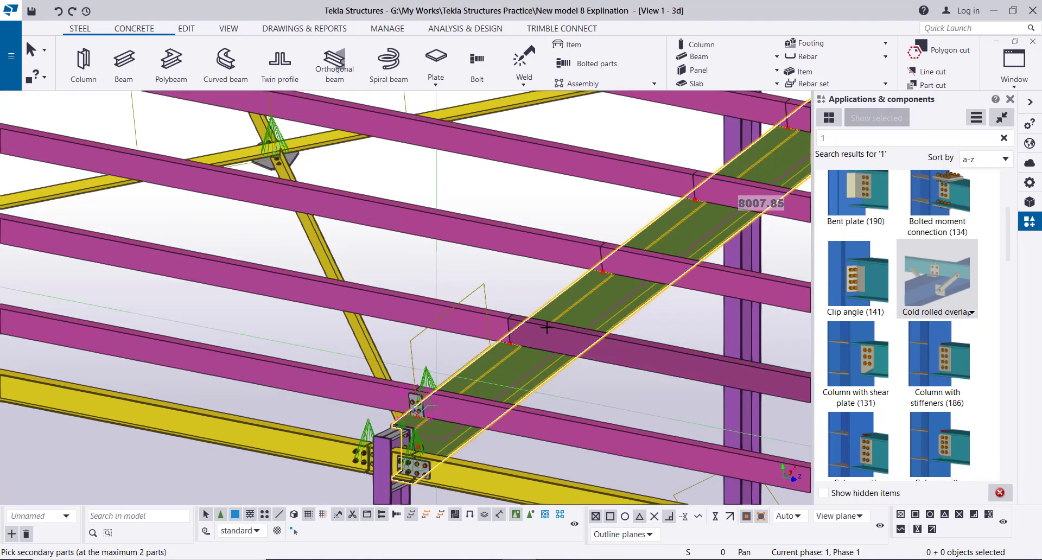
left_click(556, 333)
left_click(457, 312)
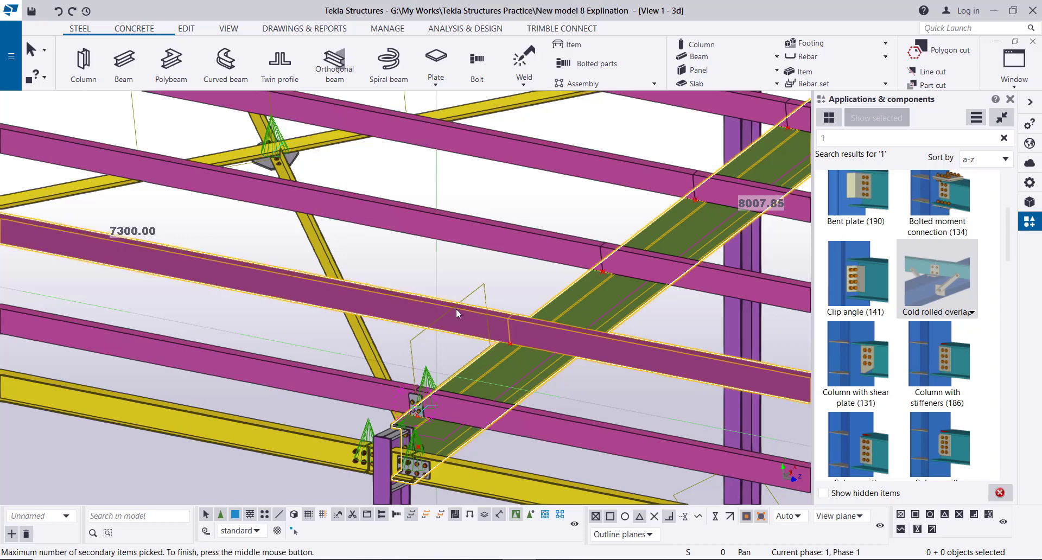
middle_click(477, 255)
Add overlap cleats at the next three purlin joints further up the rafter.
middle_click_drag(477, 255, 473, 343)
left_click(514, 324)
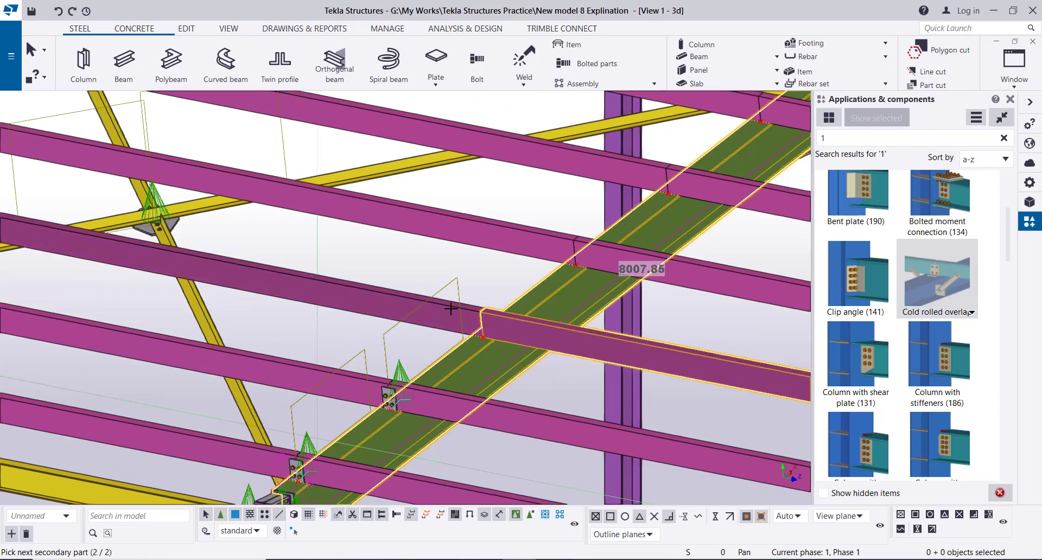
left_click(465, 268)
middle_click(465, 268)
middle_click_drag(465, 268, 477, 386)
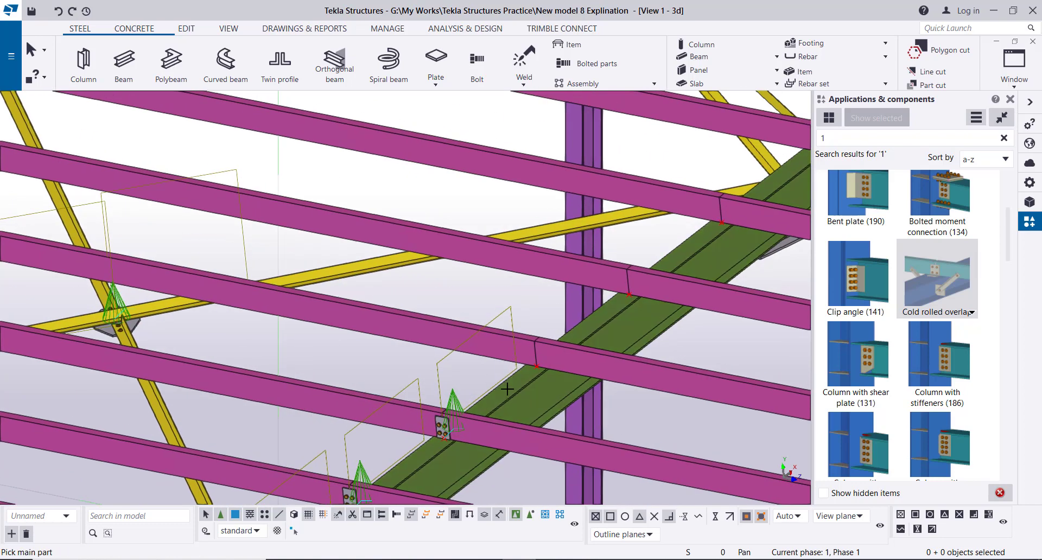
left_click(500, 389)
left_click(553, 356)
left_click(504, 339)
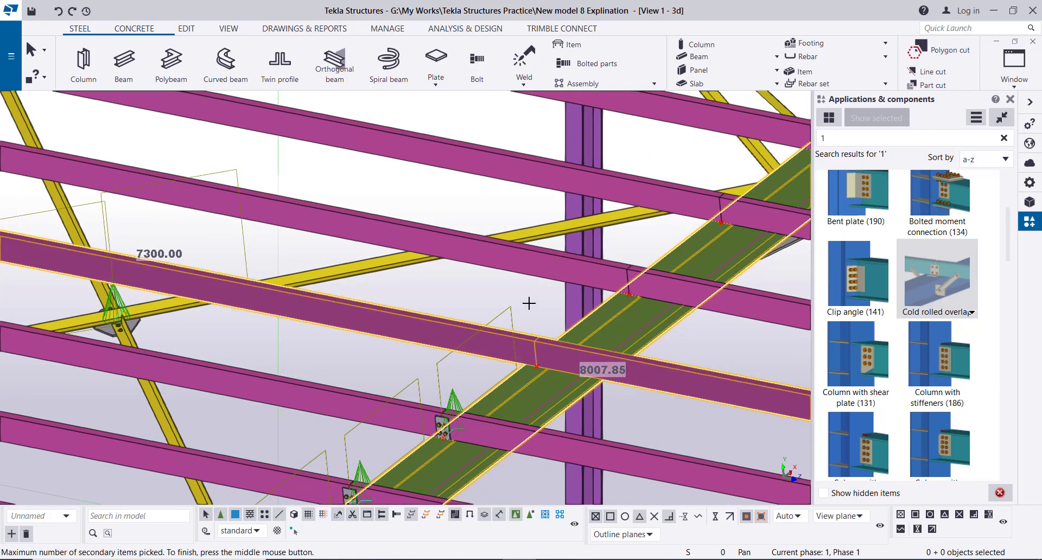
middle_click(529, 303)
middle_click_drag(528, 302, 434, 393)
left_click(523, 396)
left_click(551, 380)
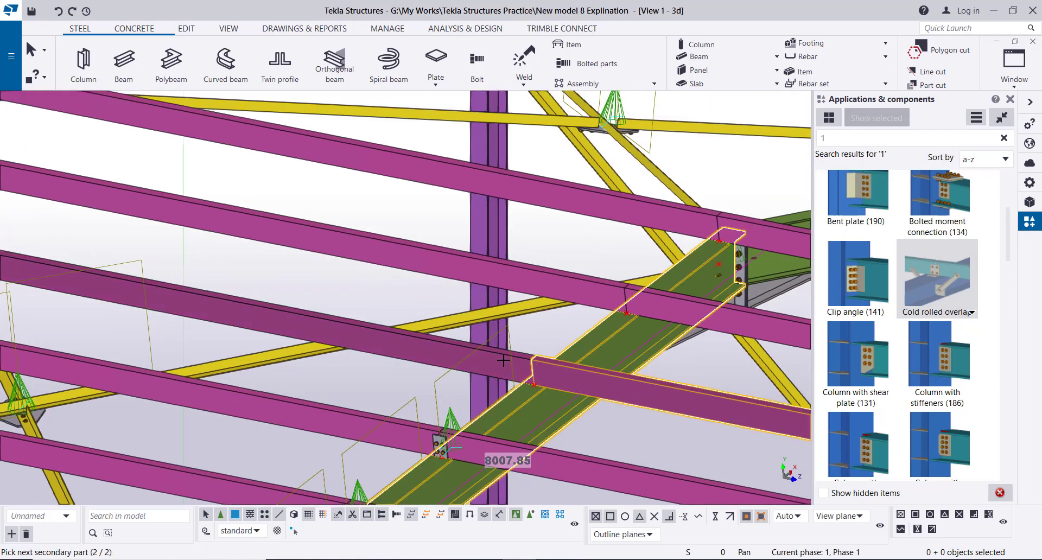
left_click(503, 360)
middle_click(544, 328)
Cleat the last two purlin pairs to the rafter, then interrupt the connection command.
middle_click_drag(543, 327, 446, 426)
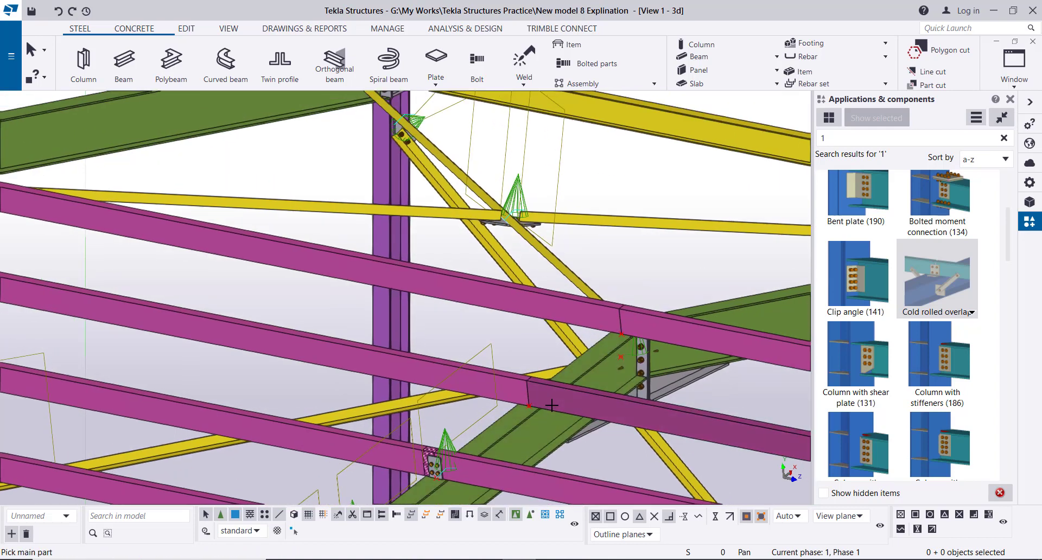
left_click(545, 405)
left_click(504, 384)
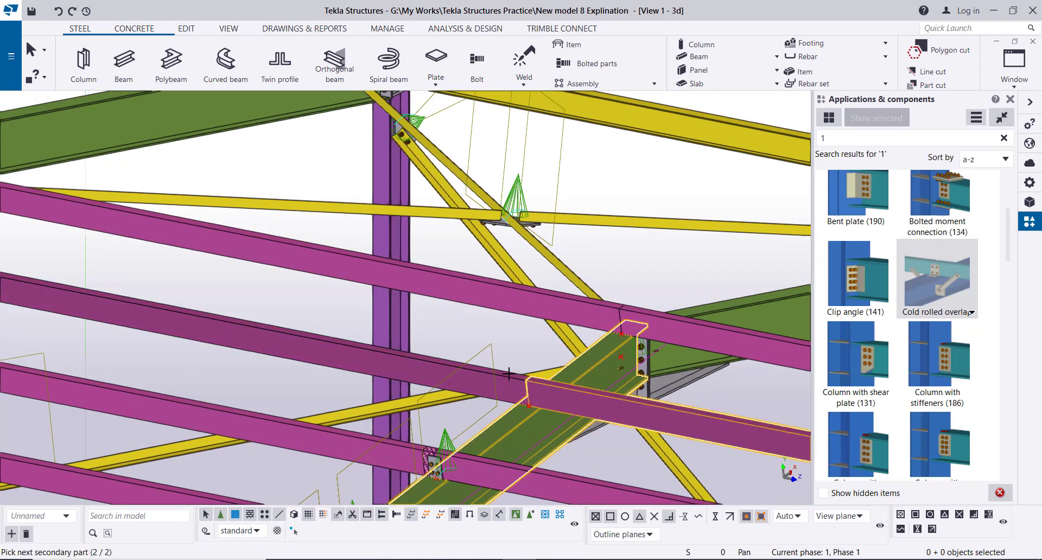
left_click(514, 344)
middle_click(568, 394)
middle_click_drag(568, 394, 495, 474)
left_click(528, 433)
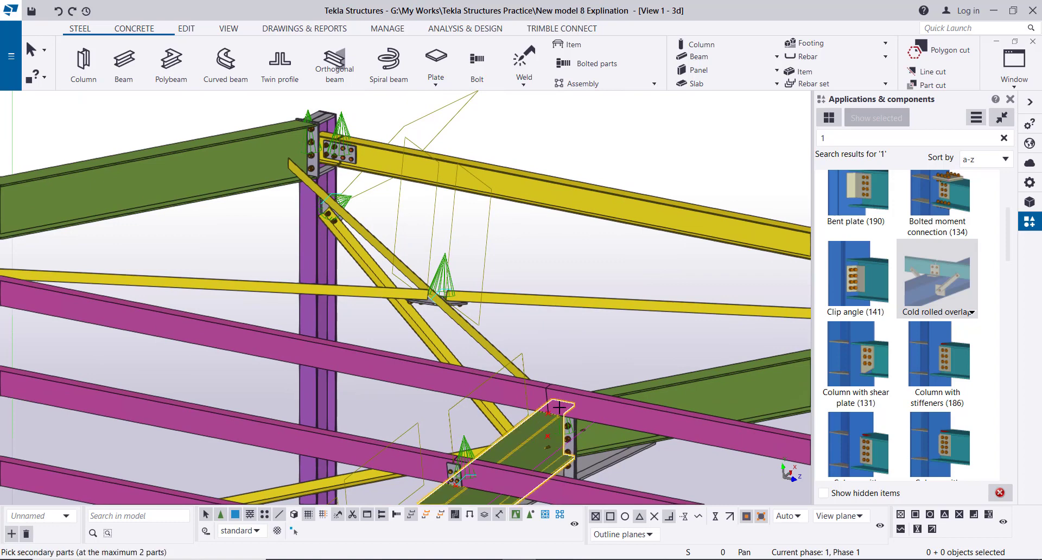
left_click(566, 393)
left_click(530, 384)
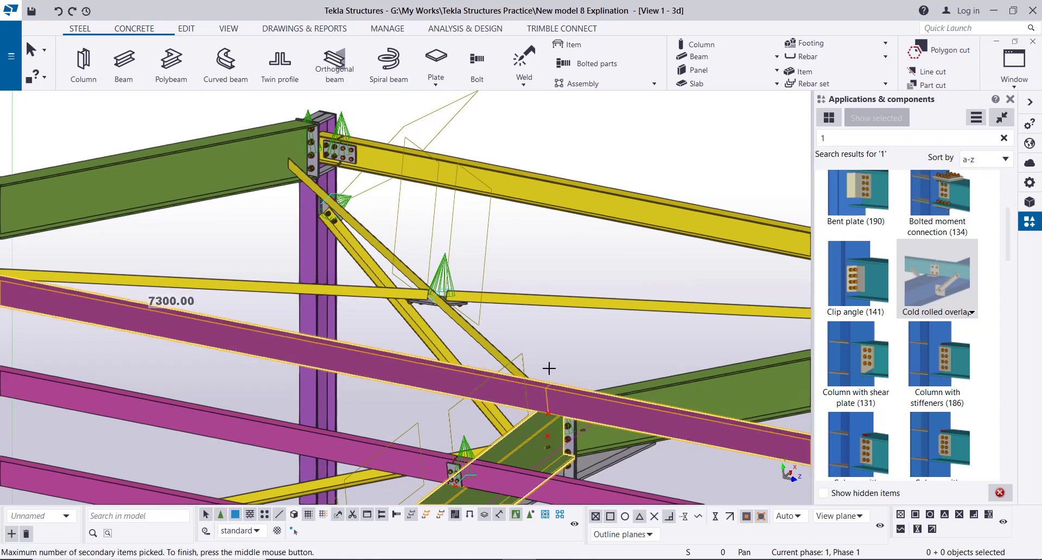
middle_click(569, 342)
scroll(577, 344, "down", 3)
right_click(577, 181)
left_click(591, 191)
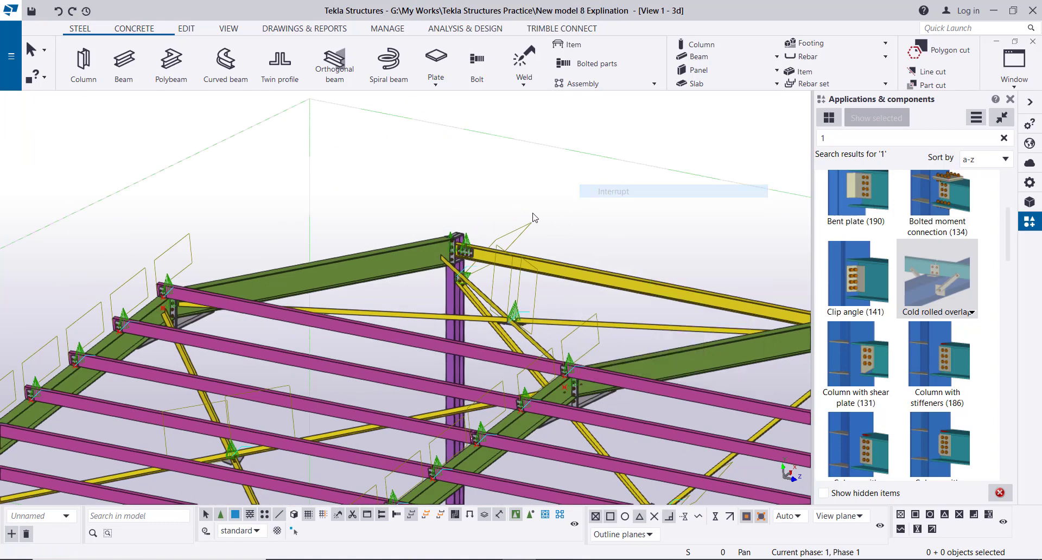
Select six purlins along the slope, then clear that selection.
scroll(532, 217, "down", 5)
scroll(430, 383, "up", 4)
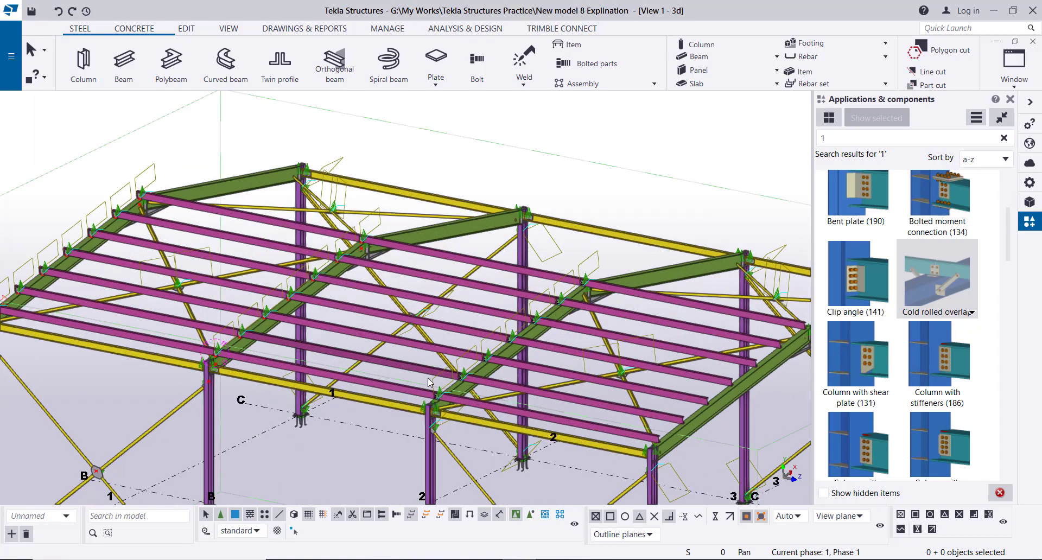
scroll(430, 382, "up", 6)
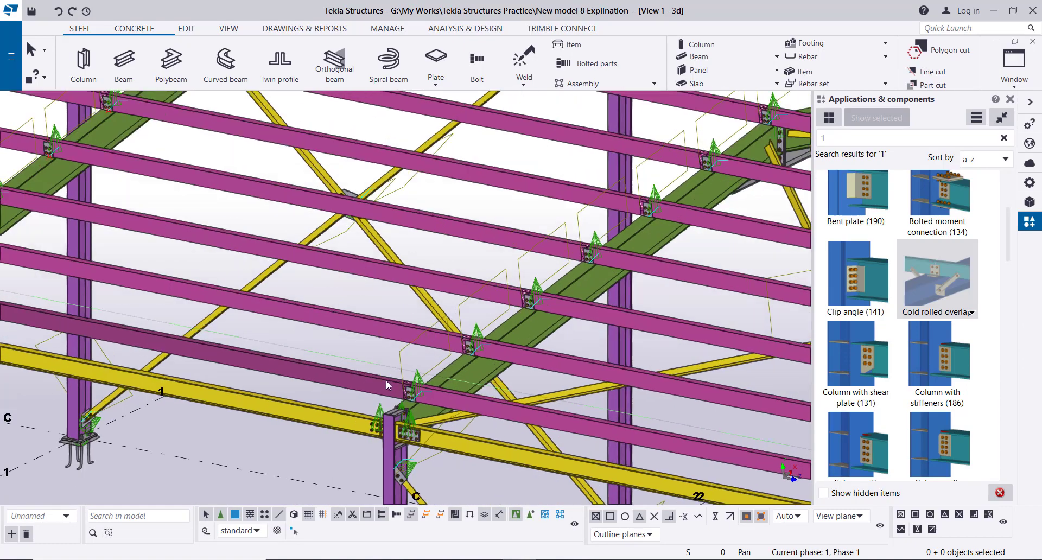
scroll(386, 385, "down", 5)
scroll(504, 411, "up", 3)
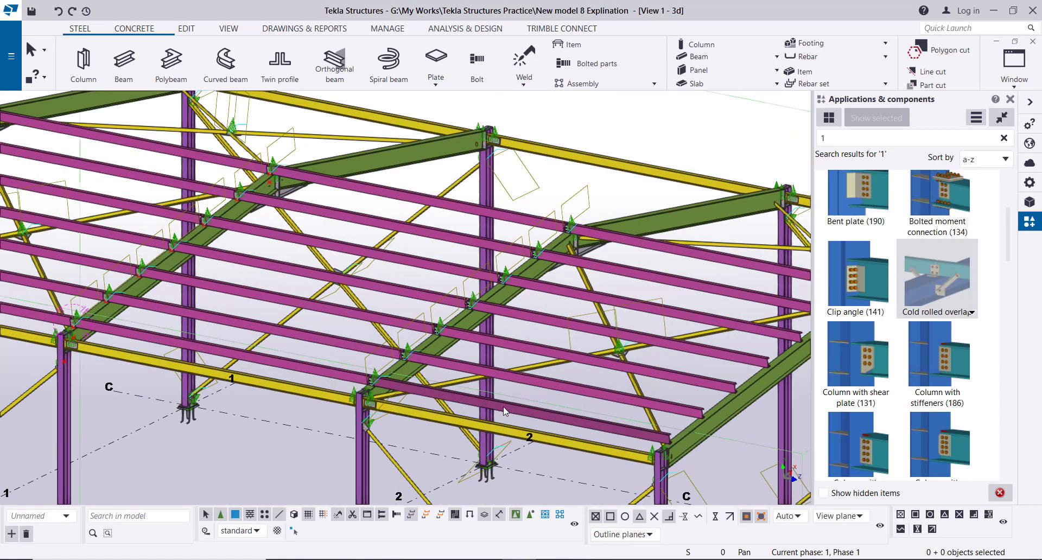
left_click(504, 412)
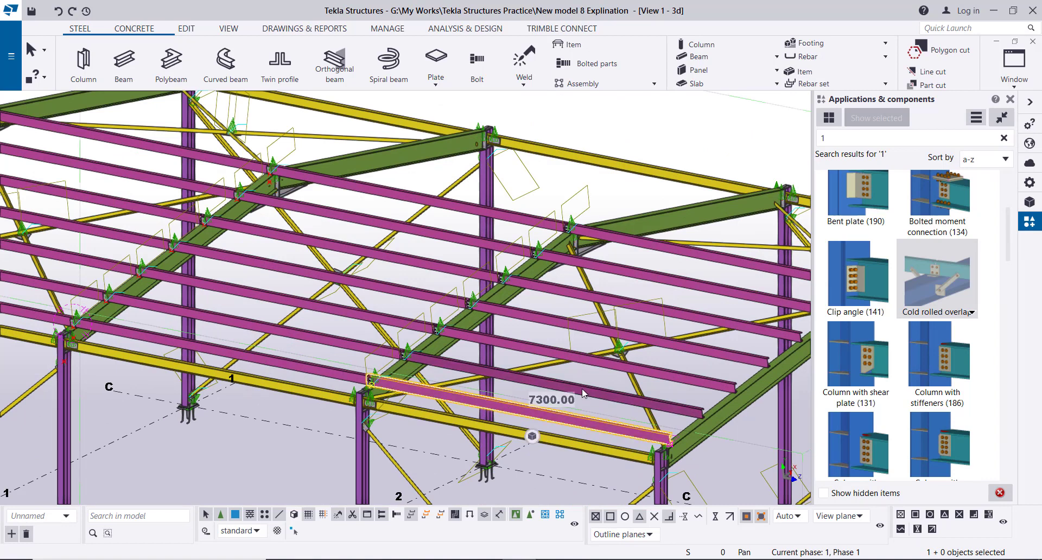
left_click(584, 392, "ctrl")
left_click(622, 361, "ctrl")
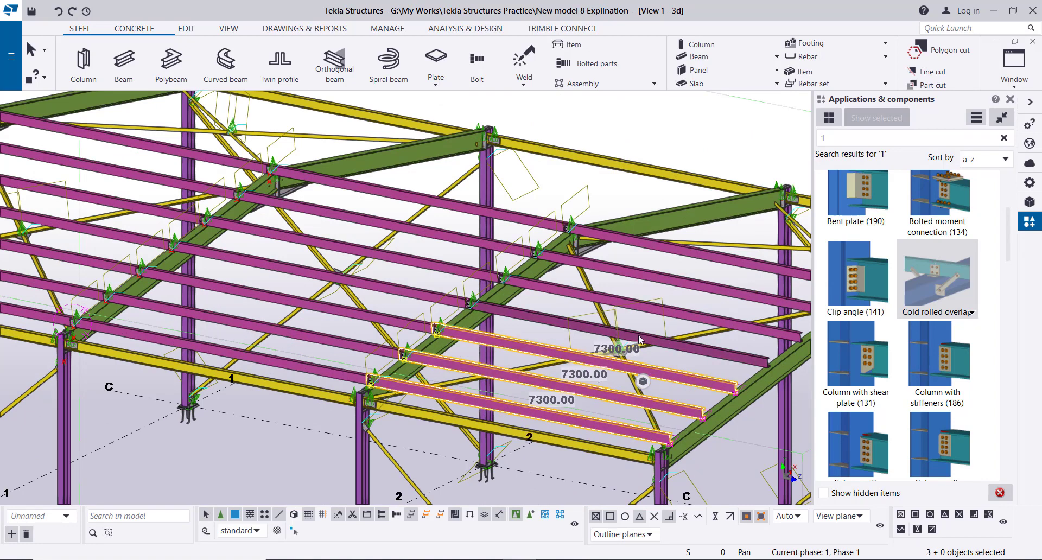
left_click(640, 340, "ctrl")
left_click(686, 288, "ctrl")
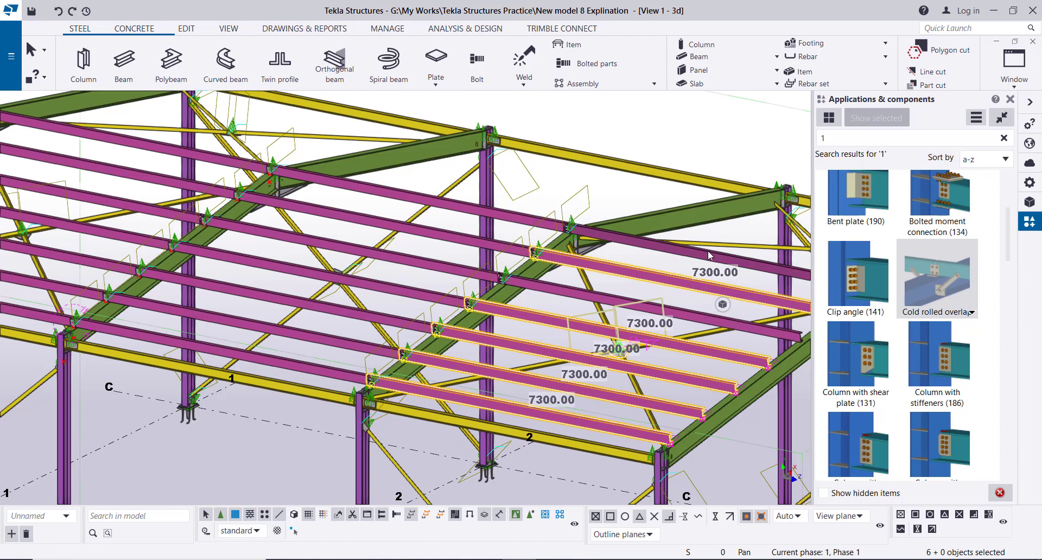
left_click(709, 255, "ctrl")
key("Escape")
Select the seven middle-bay purlins at grid line 2.
scroll(390, 310, "down", 3)
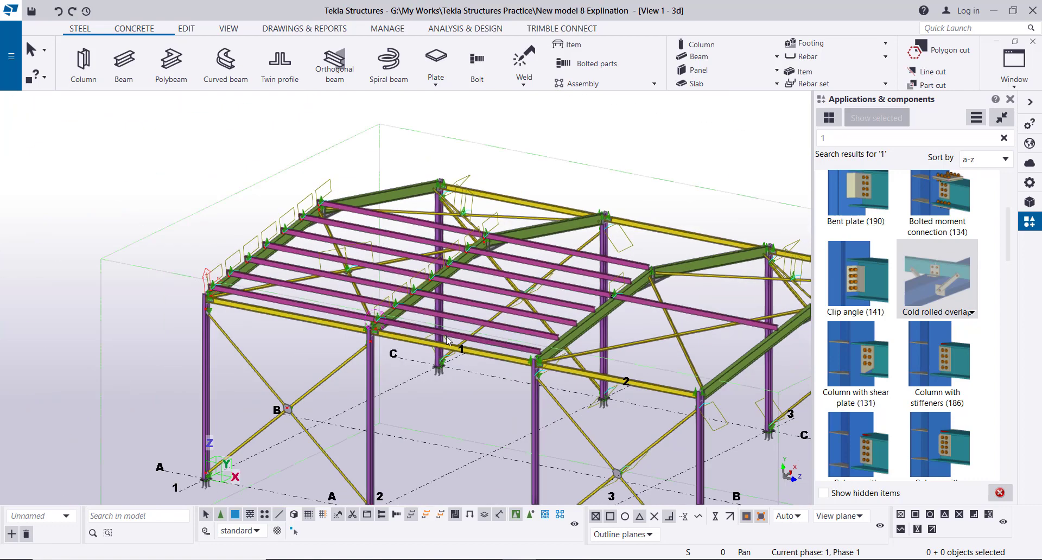
scroll(390, 311, "up", 6)
left_click(388, 314)
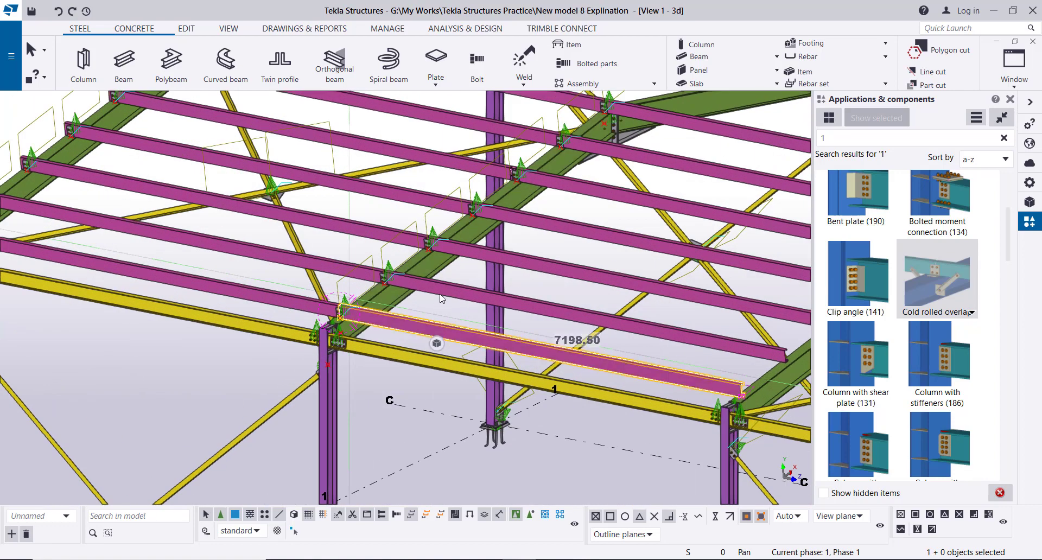
left_click(441, 284, "ctrl")
left_click(503, 252, "ctrl")
left_click(553, 223, "ctrl")
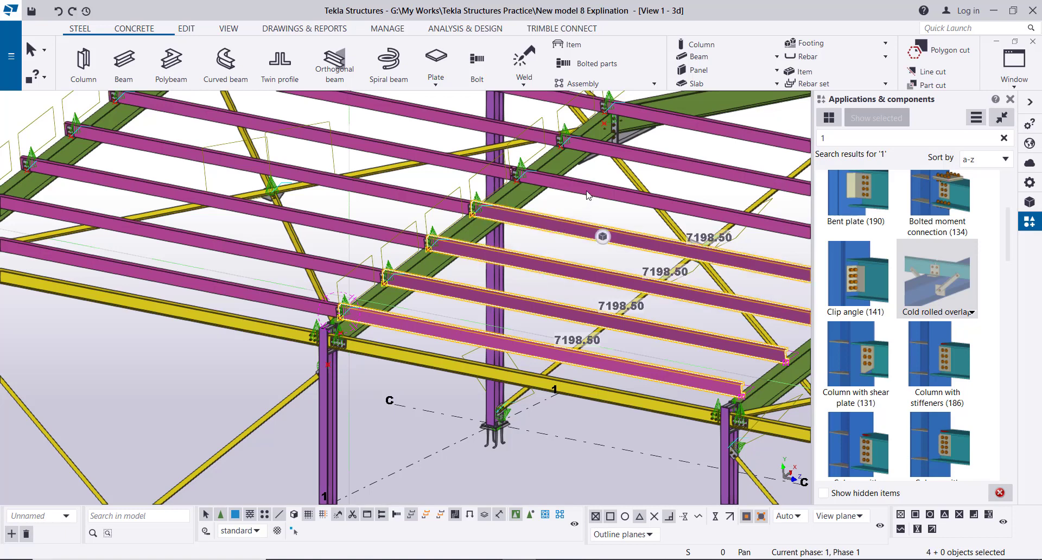
left_click(603, 187, "ctrl")
left_click(641, 149, "ctrl")
left_click(692, 119, "ctrl")
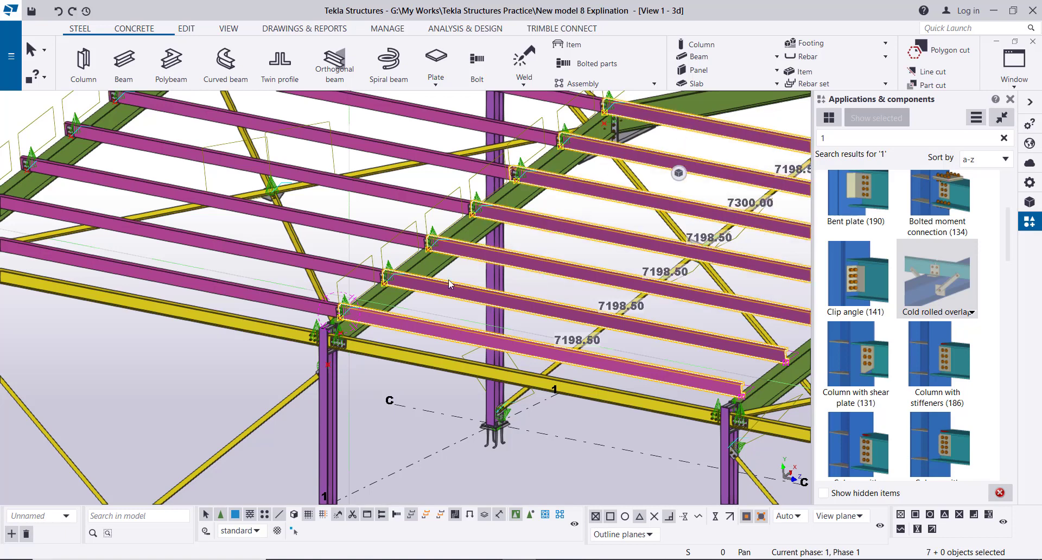
scroll(491, 273, "down", 3)
Copy the purlins from grid line 2 to grid line 3, keeping duplicates.
right_click(95, 137)
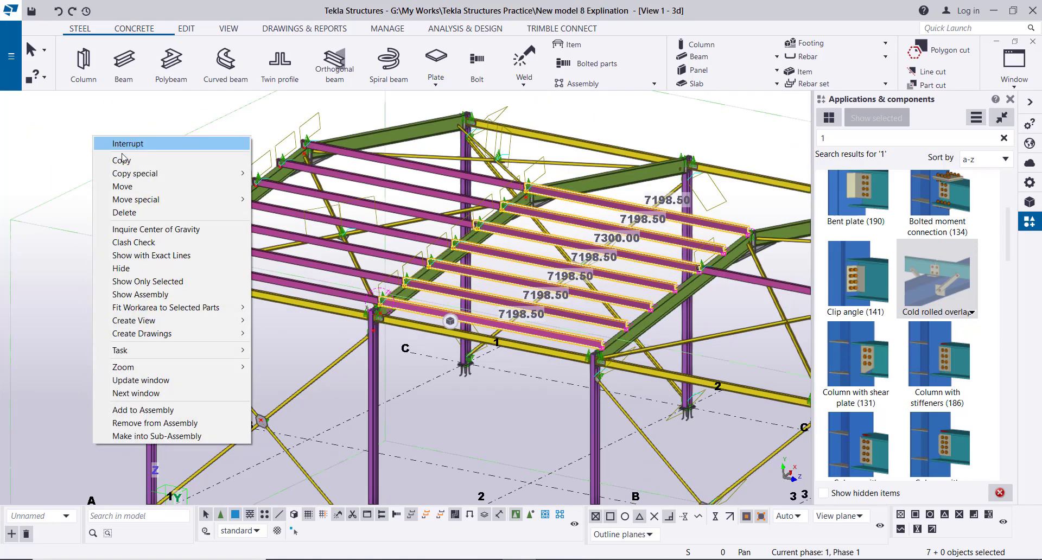
left_click(106, 155)
scroll(409, 460, "down", 4)
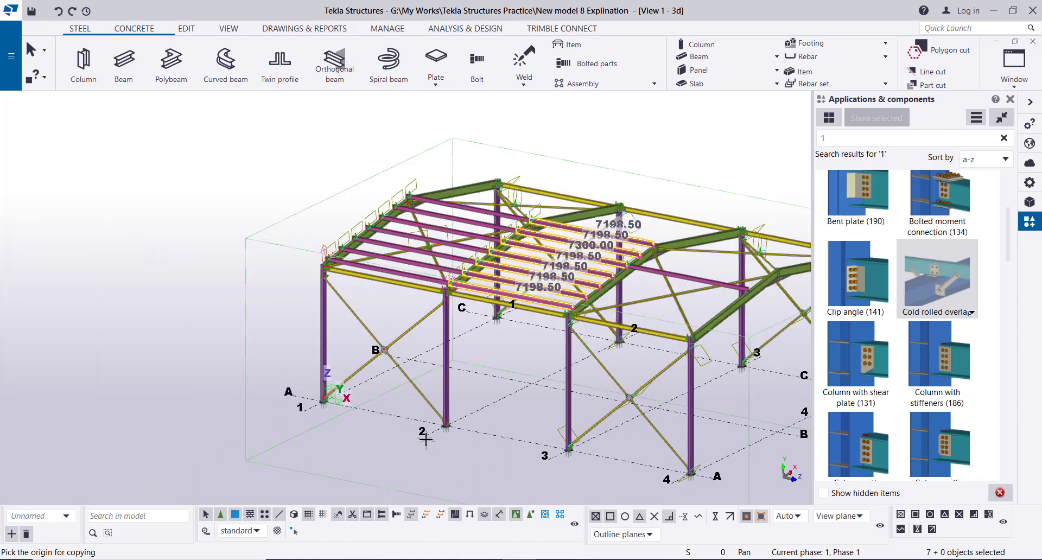
left_click(426, 435)
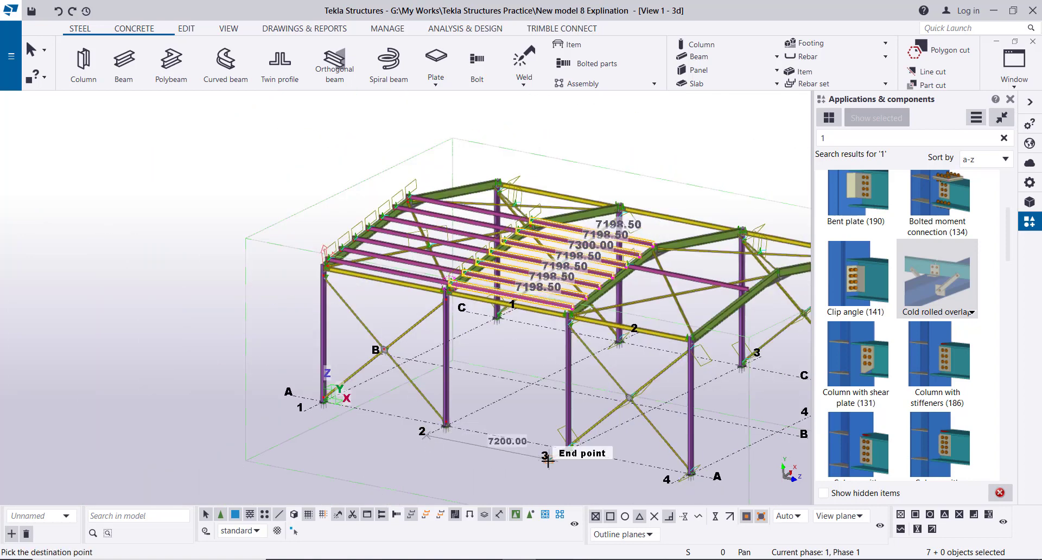
left_click(548, 461)
left_click(438, 303)
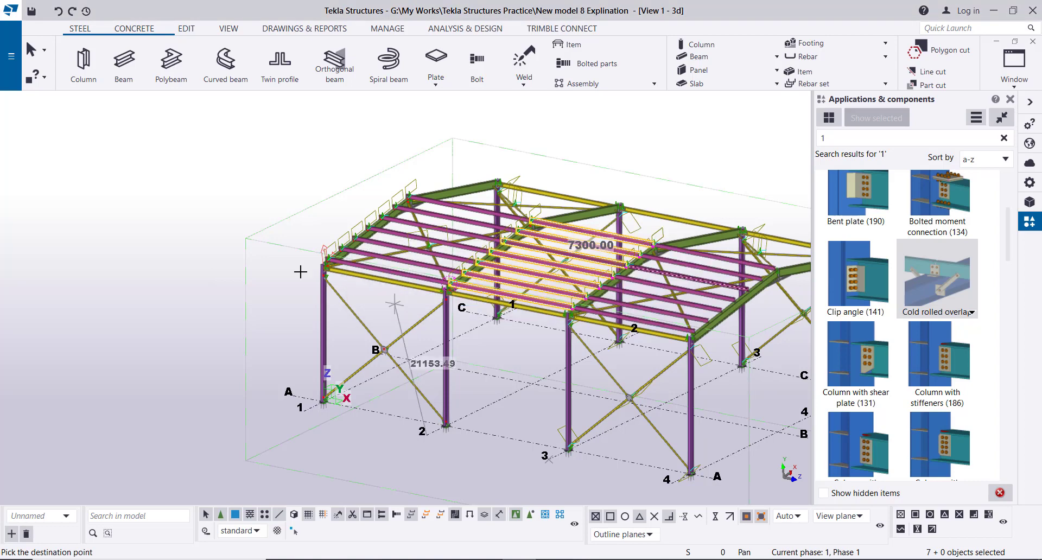
right_click(165, 217)
key("Escape")
scroll(678, 285, "up", 5)
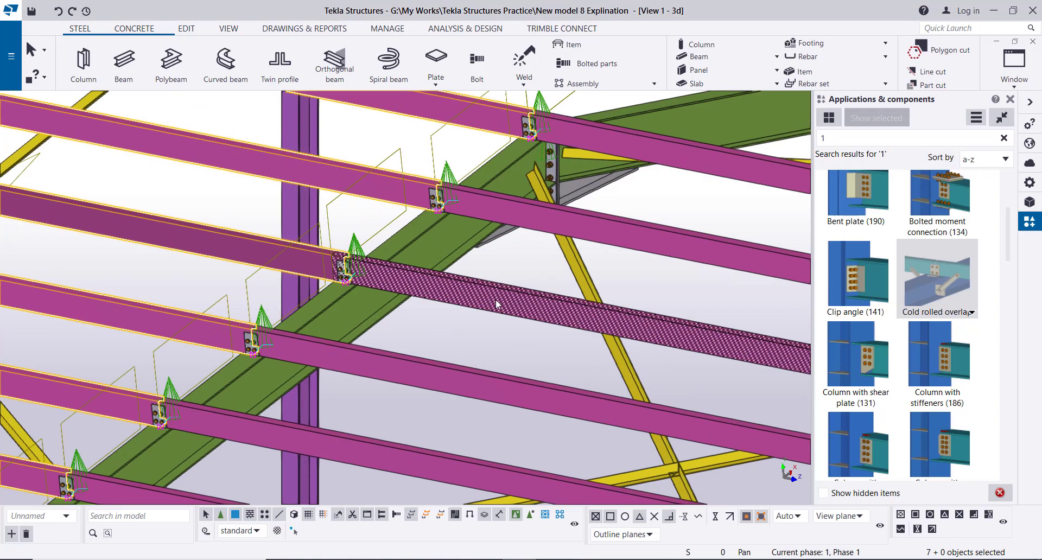
Connect the rafter and two purlins at the next frame with a Clip angle component.
left_click(468, 288)
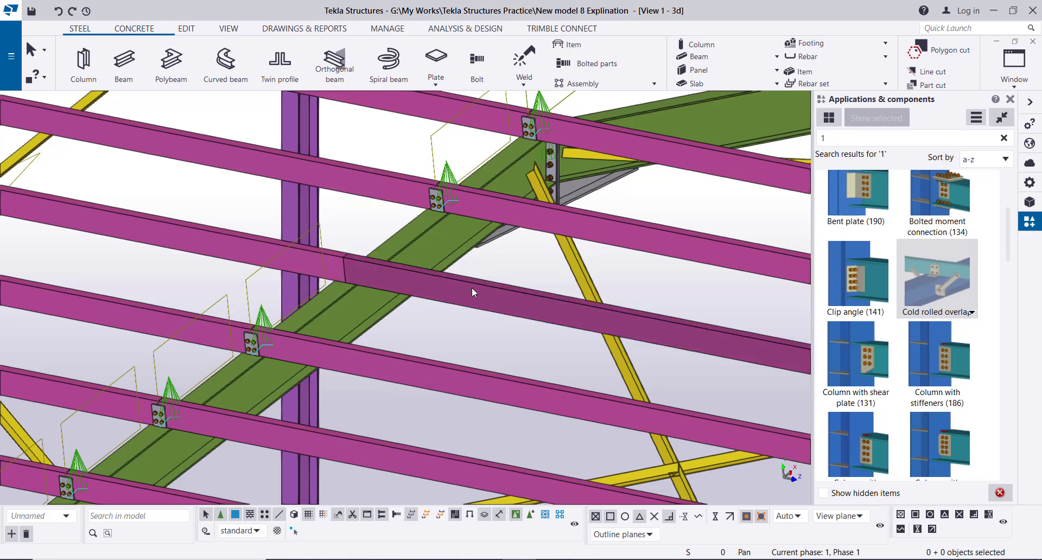
scroll(471, 287, "down", 3)
scroll(380, 272, "up", 4)
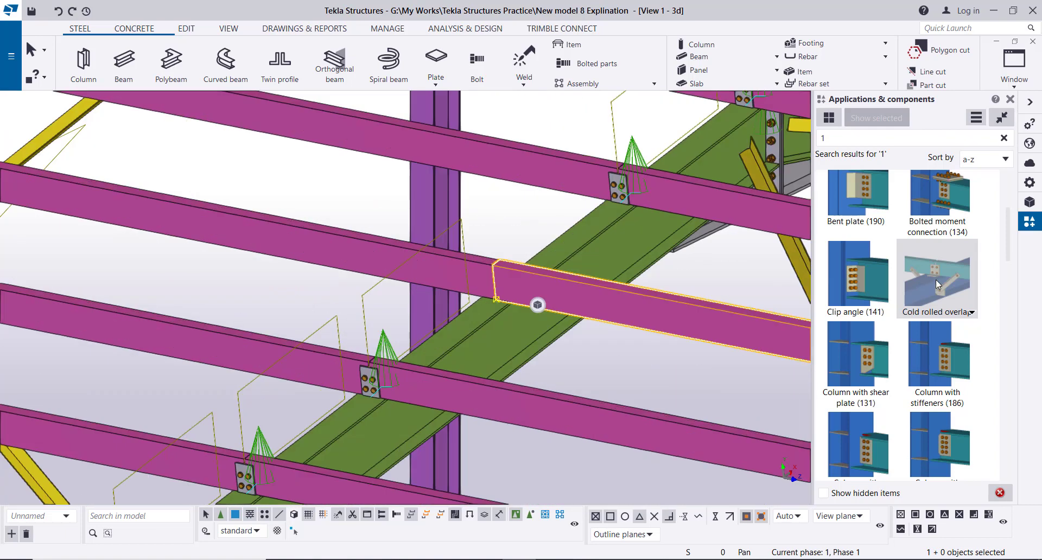
double_click(831, 291)
left_click(521, 316)
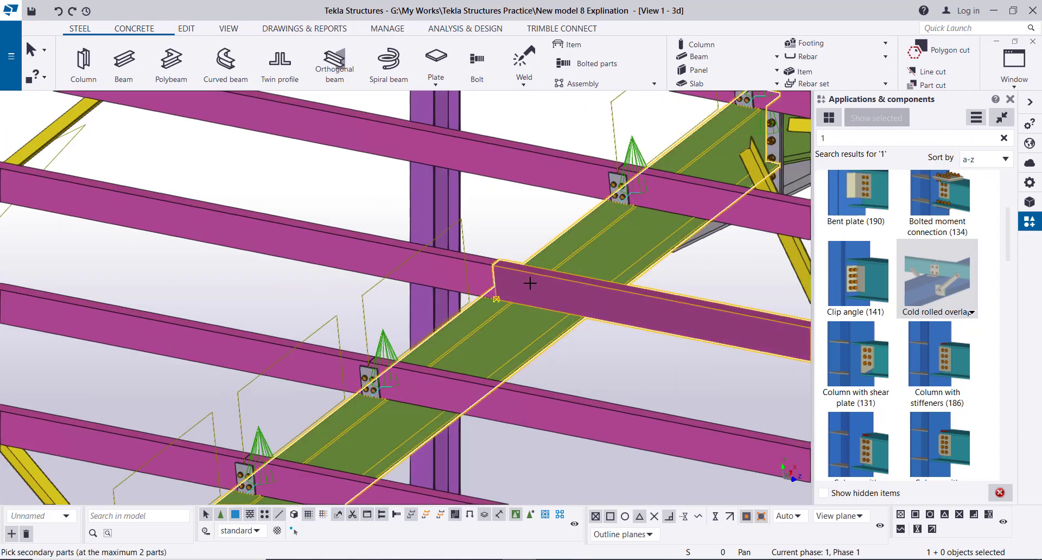
left_click(467, 268)
left_click(443, 267)
middle_click(516, 205)
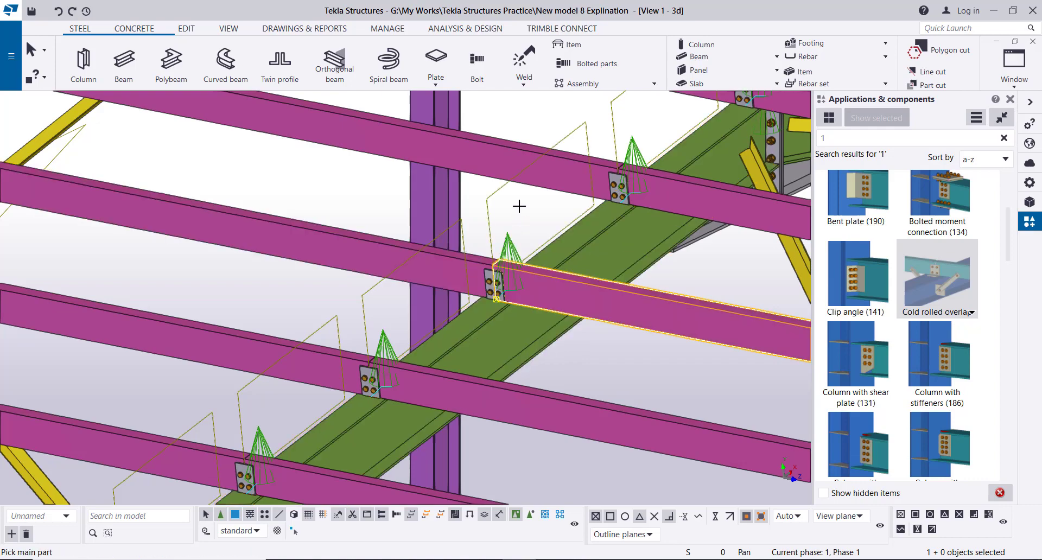
scroll(512, 212, "down", 3)
scroll(507, 227, "up", 8)
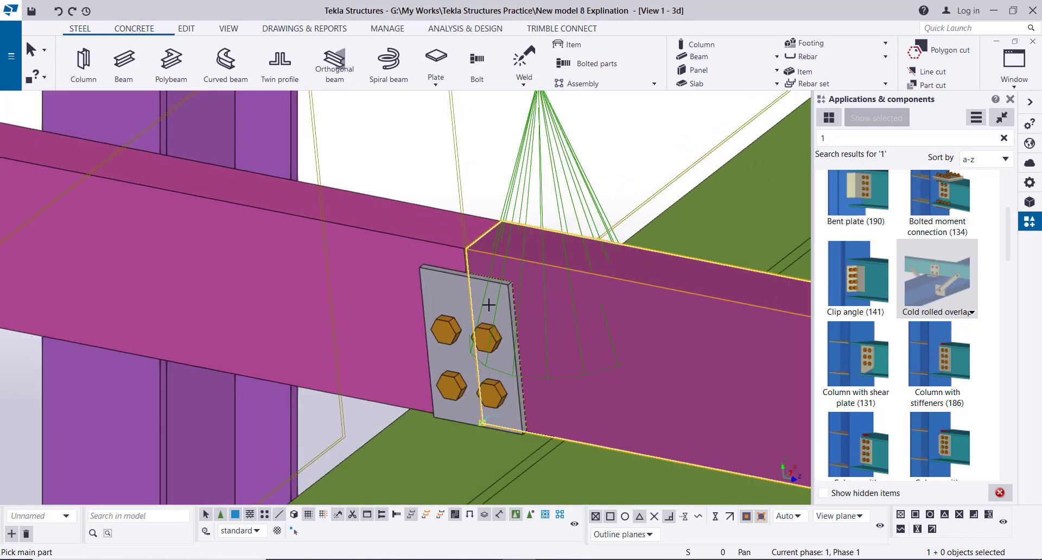
scroll(548, 270, "down", 10)
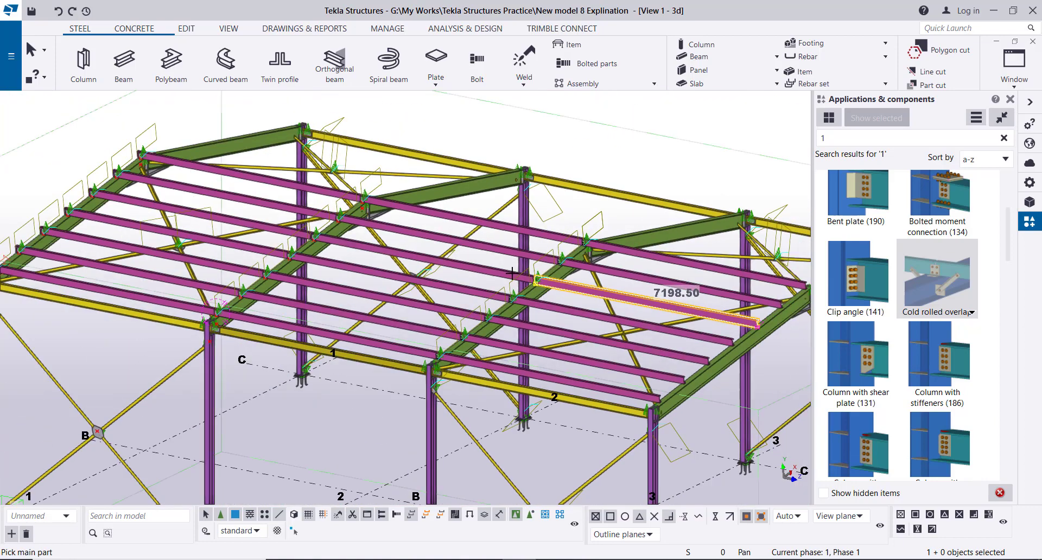
scroll(512, 273, "down", 2)
right_click(379, 365)
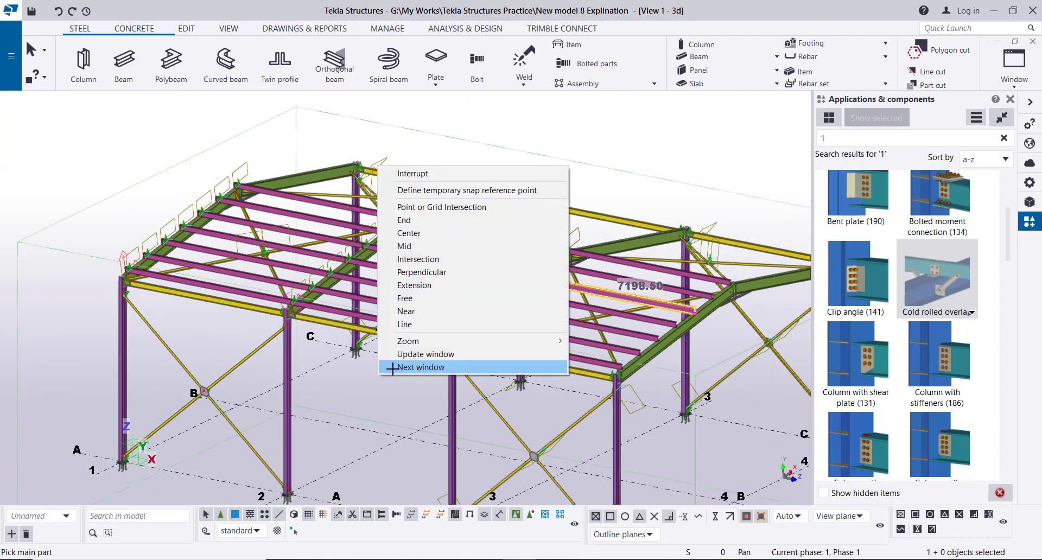
From a near-top view, select the first-bay purlins, excluding the three diagonal braces.
left_click(412, 174)
middle_click_drag(520, 232, 424, 227, "ctrl")
scroll(424, 226, "up", 5)
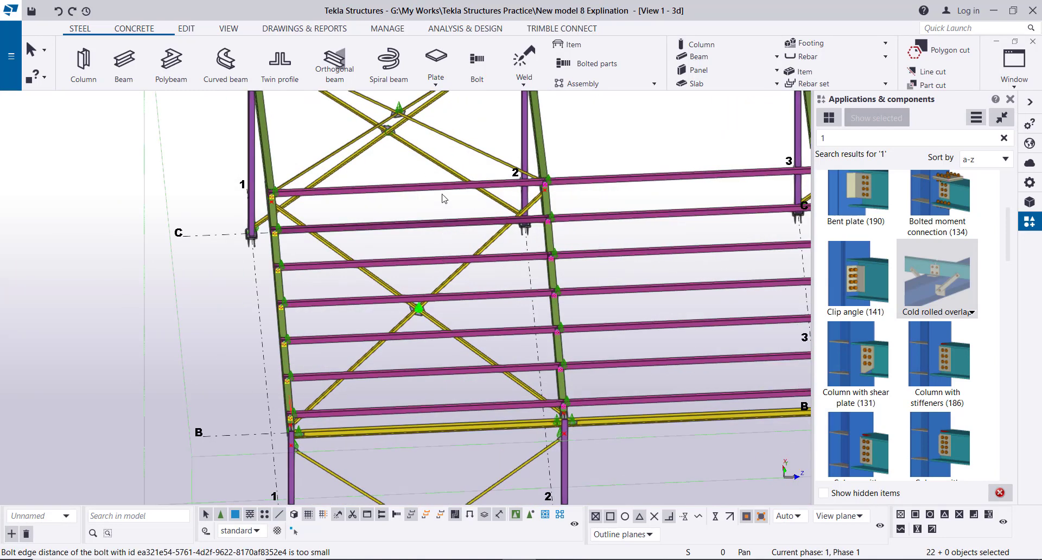
left_click_drag(431, 174, 409, 415)
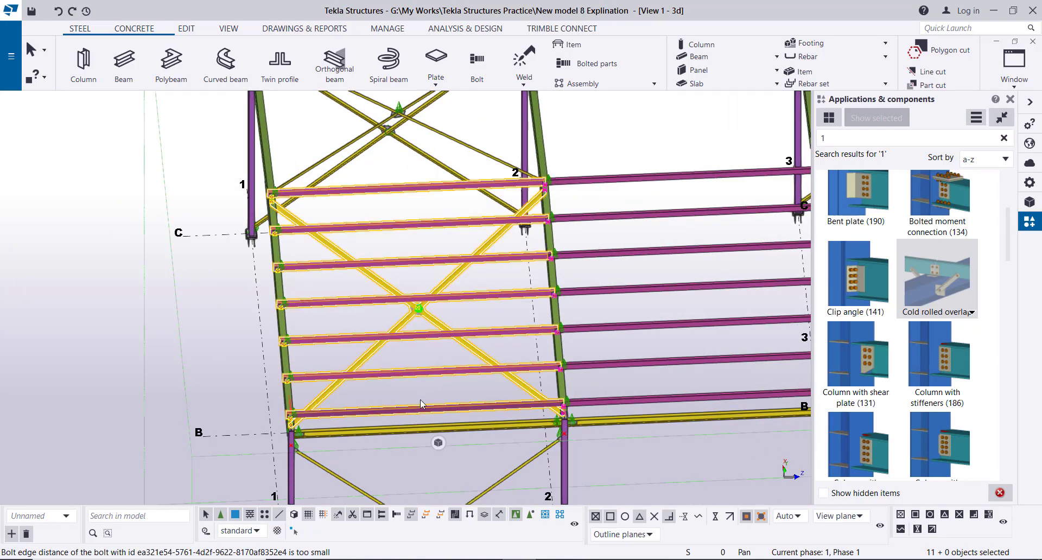
left_click(518, 387, "ctrl")
left_click(397, 331, "ctrl")
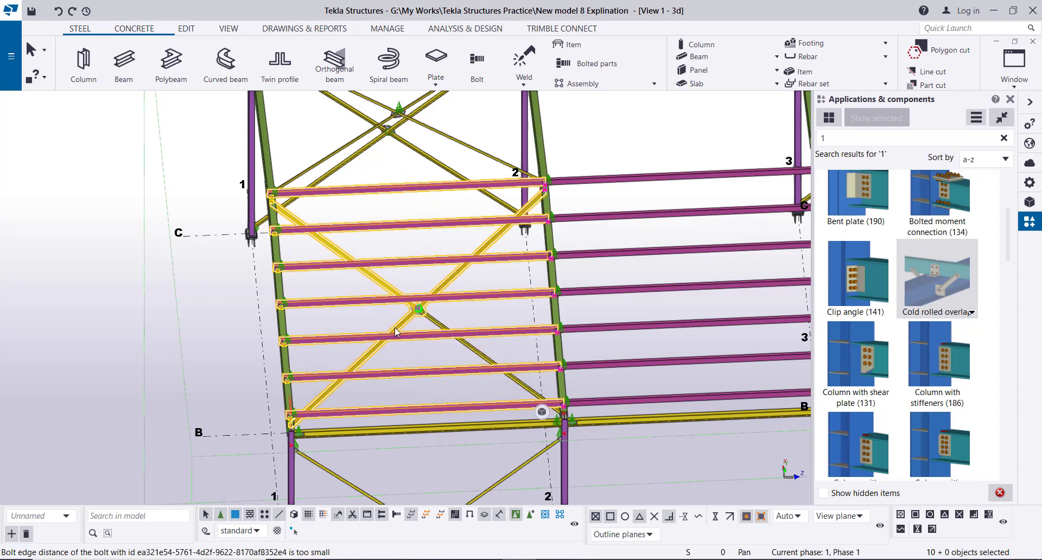
left_click(378, 284, "ctrl")
Add the middle-bay purlins to the selection.
scroll(380, 282, "down", 3)
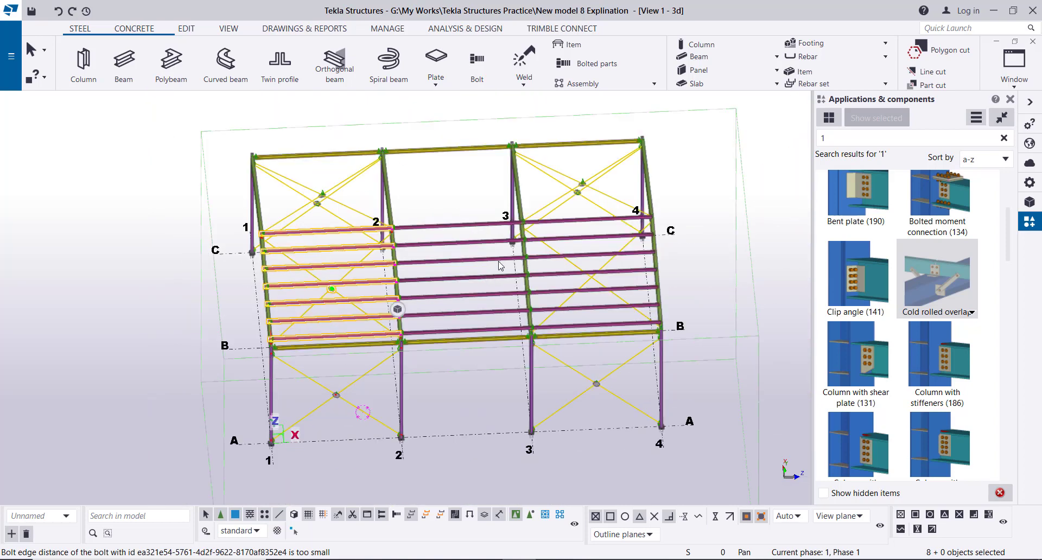
scroll(473, 214, "up", 3)
left_click_drag(466, 186, 441, 373)
middle_click_drag(644, 239, 452, 241)
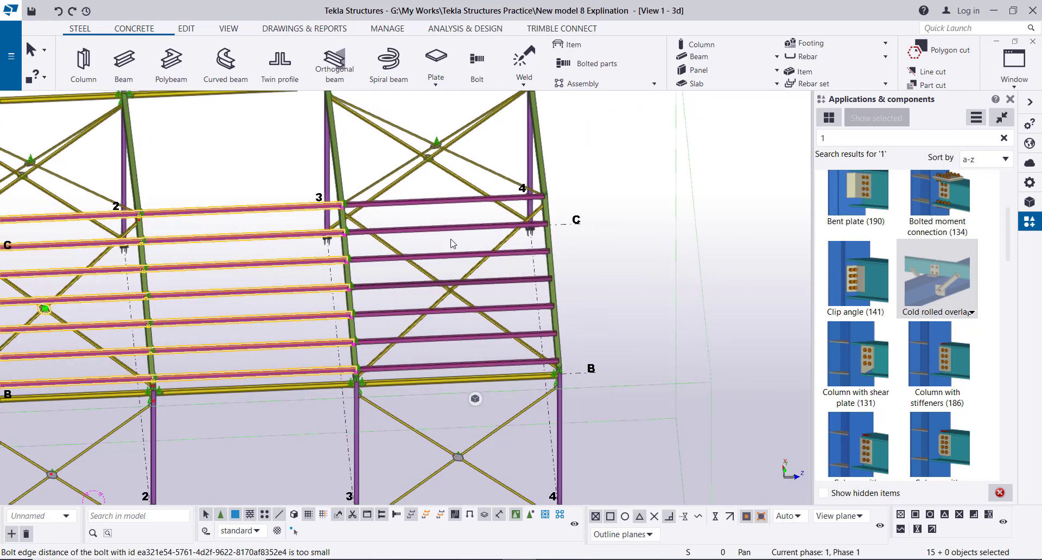
left_click_drag(453, 188, 430, 375)
Orbit and zoom in to inspect the purlin cleats at grid 2.
scroll(438, 357, "up", 5)
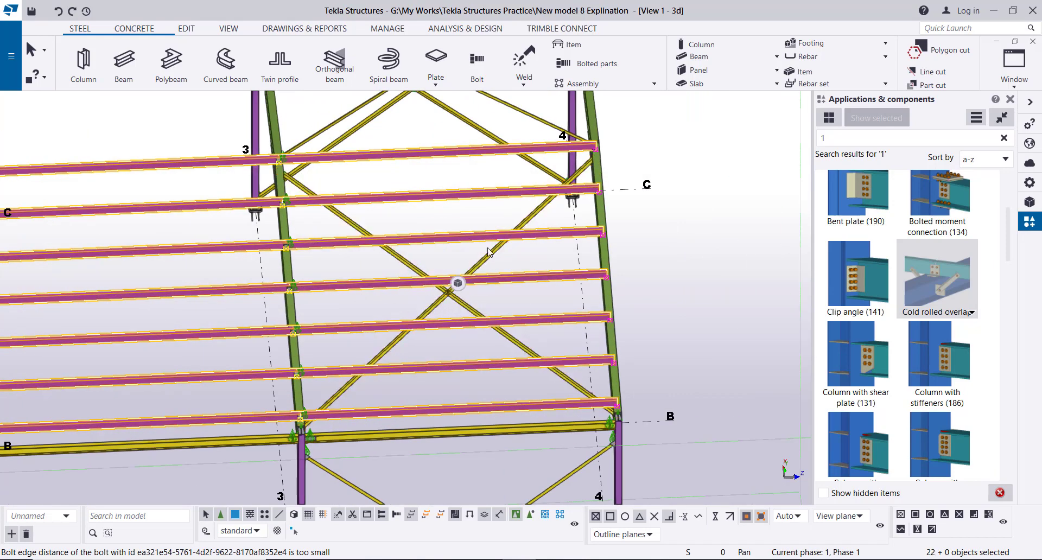
scroll(429, 298, "down", 8)
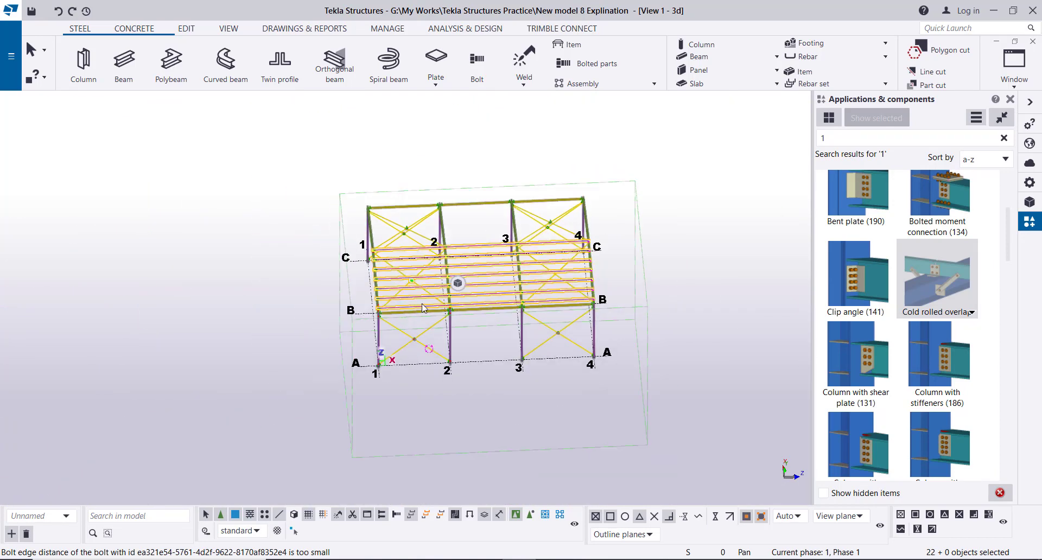
middle_click_drag(394, 321, 357, 330, "ctrl")
scroll(357, 330, "up", 3)
scroll(356, 330, "up", 8)
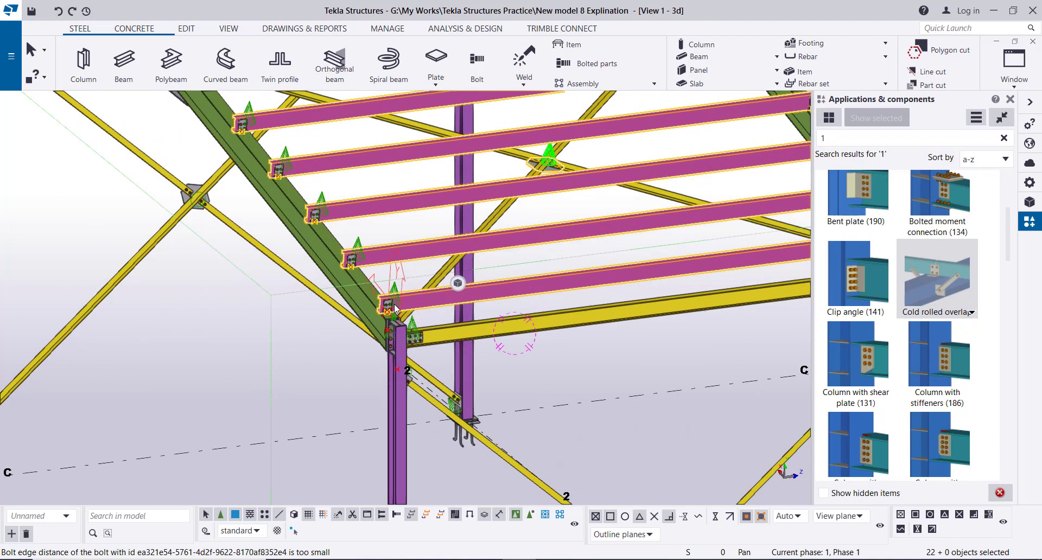
scroll(400, 250, "up", 3)
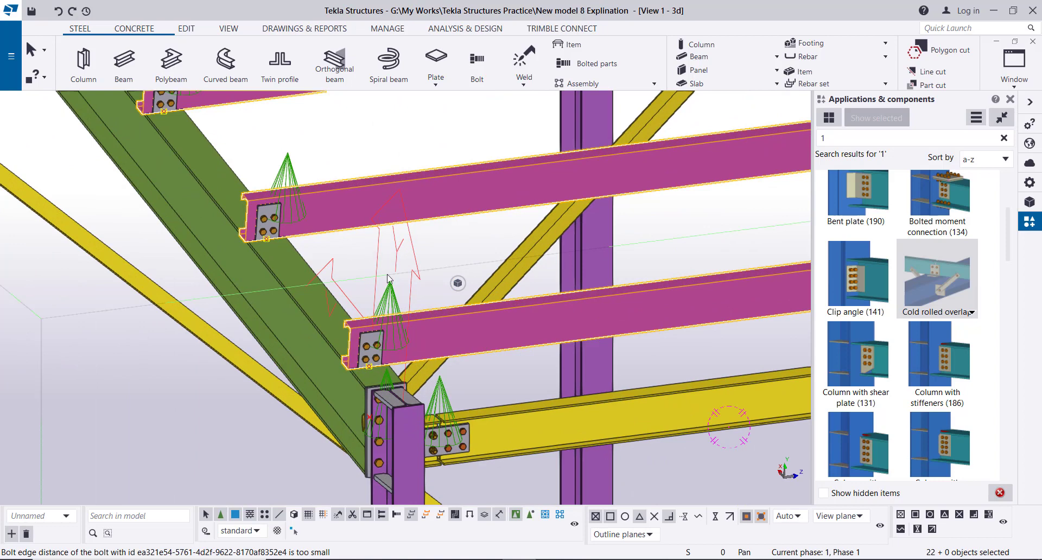
scroll(374, 235, "down", 10)
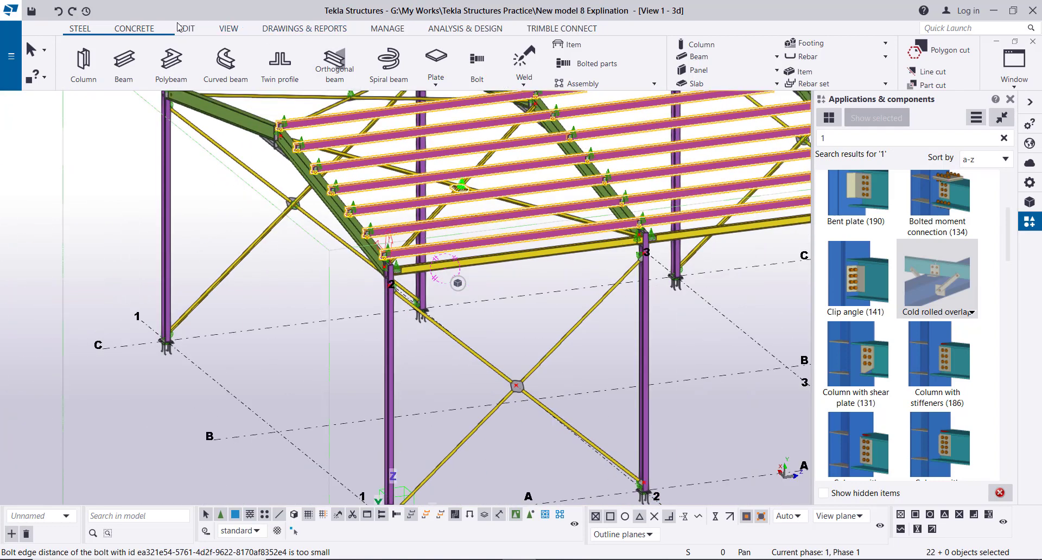
Place the work plane origin at the column base at grids A/1 with the Work plane tool.
left_click(229, 30)
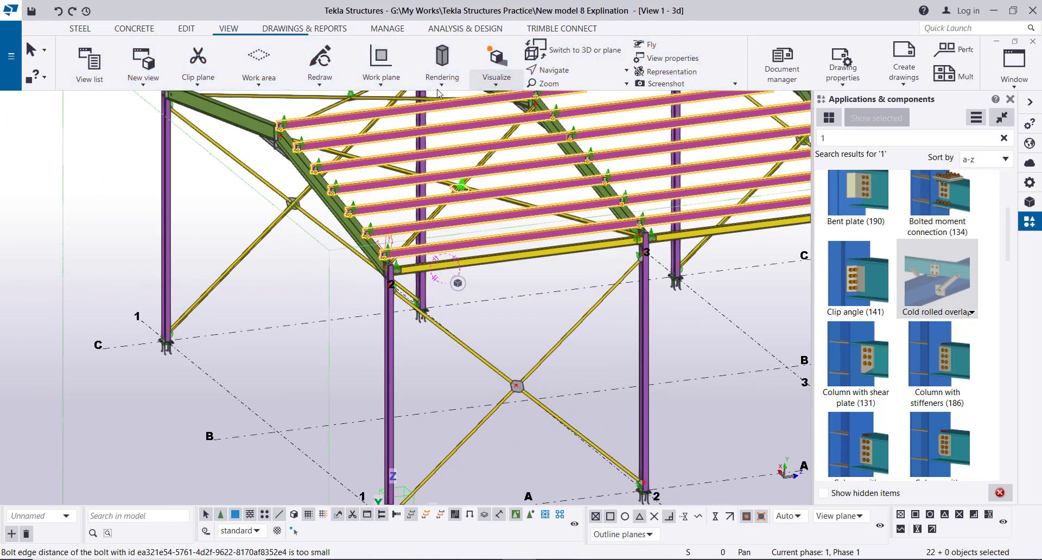
left_click(383, 83)
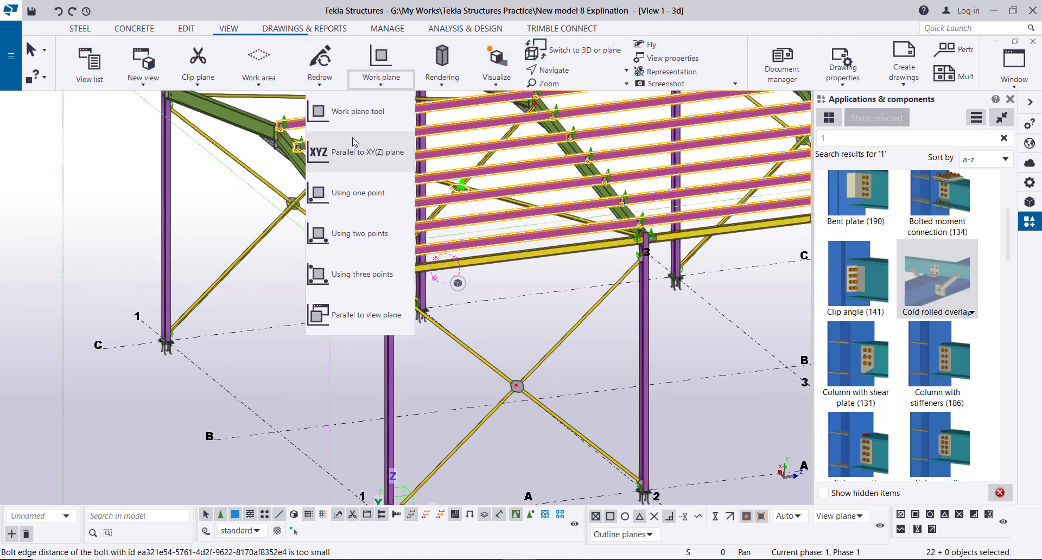
left_click(343, 119)
scroll(375, 396, "down", 5)
scroll(367, 289, "up", 10)
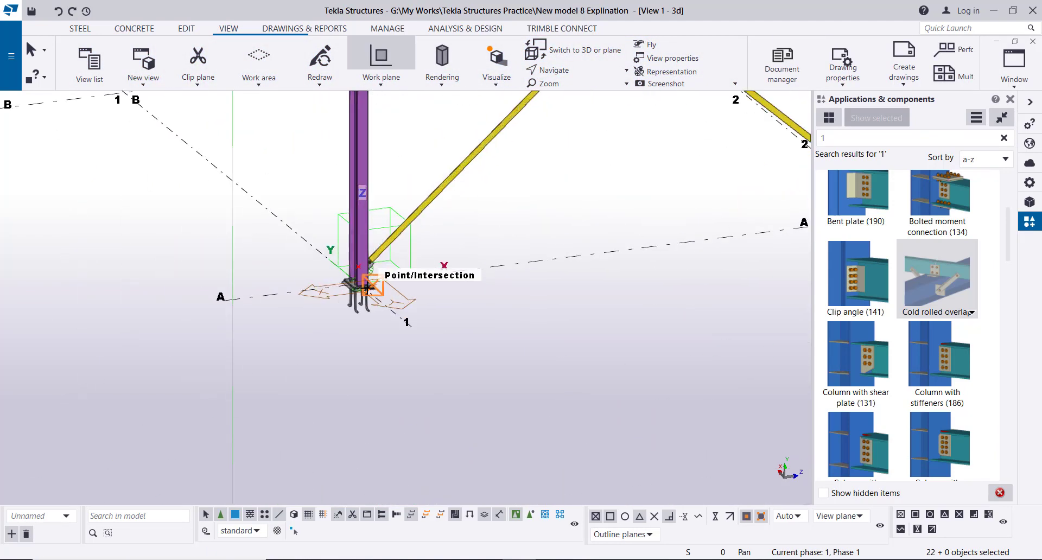
middle_click_drag(366, 288, 325, 412, "ctrl")
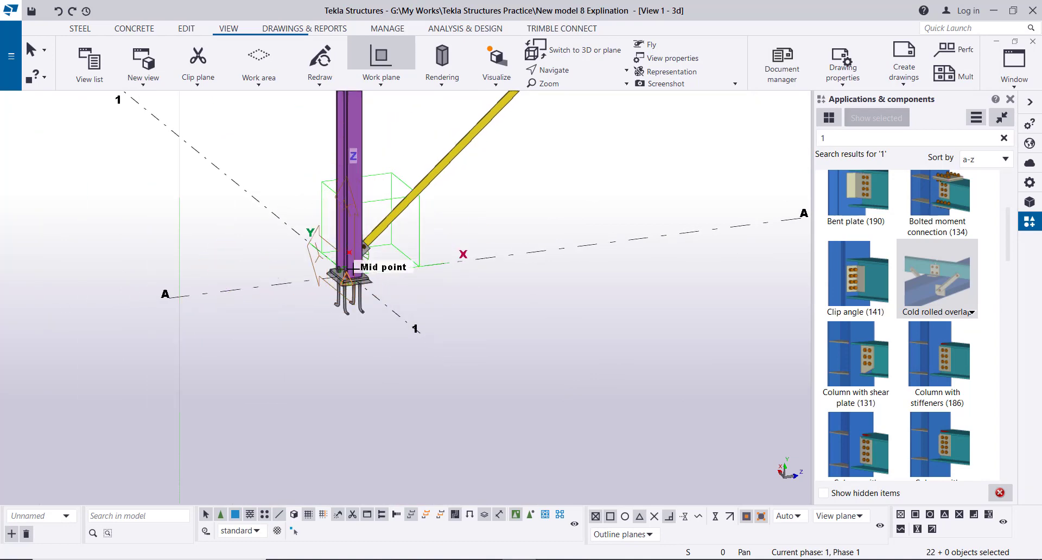
scroll(313, 320, "up", 4)
left_click(310, 320)
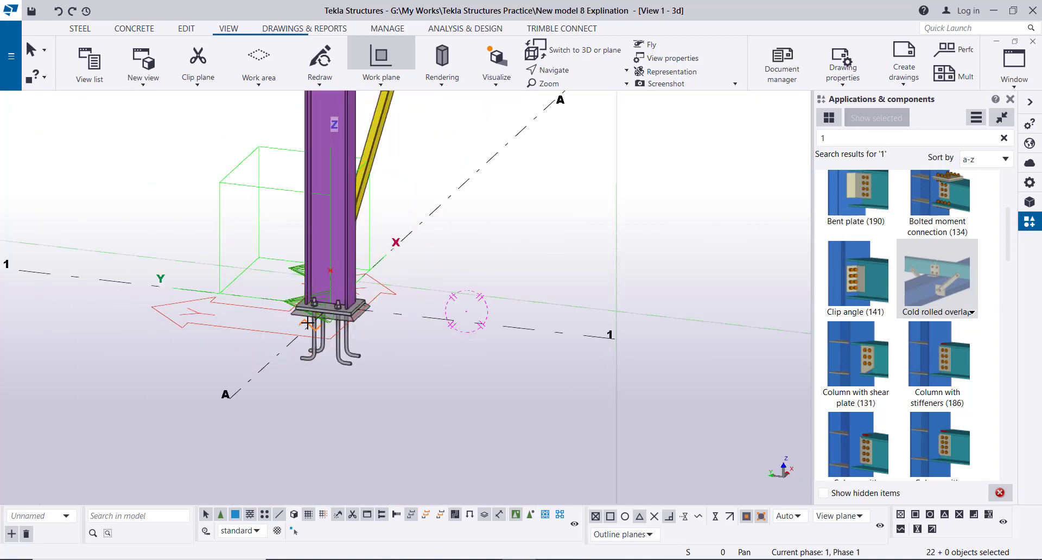
right_click(521, 231)
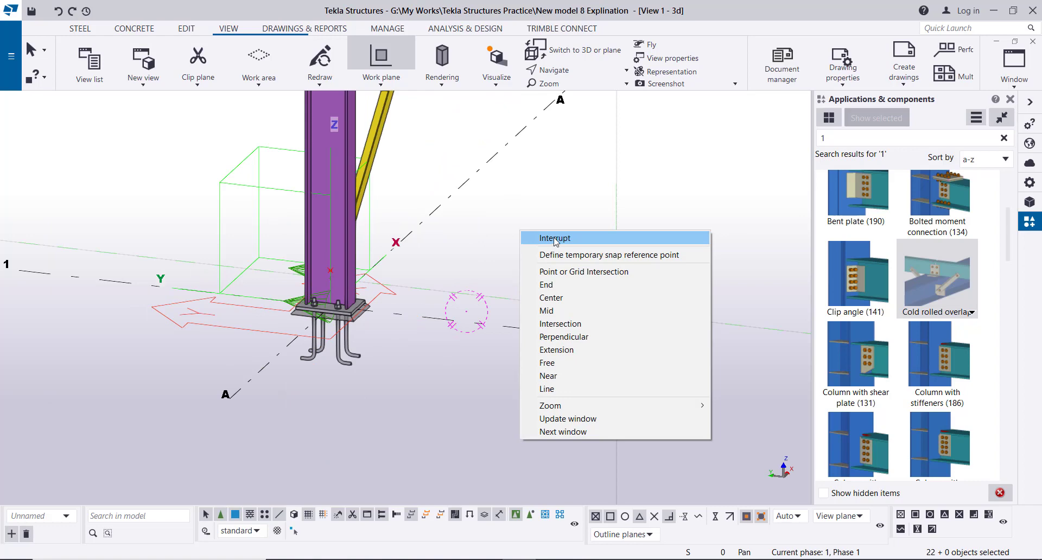
left_click(555, 239)
scroll(342, 334, "down", 6)
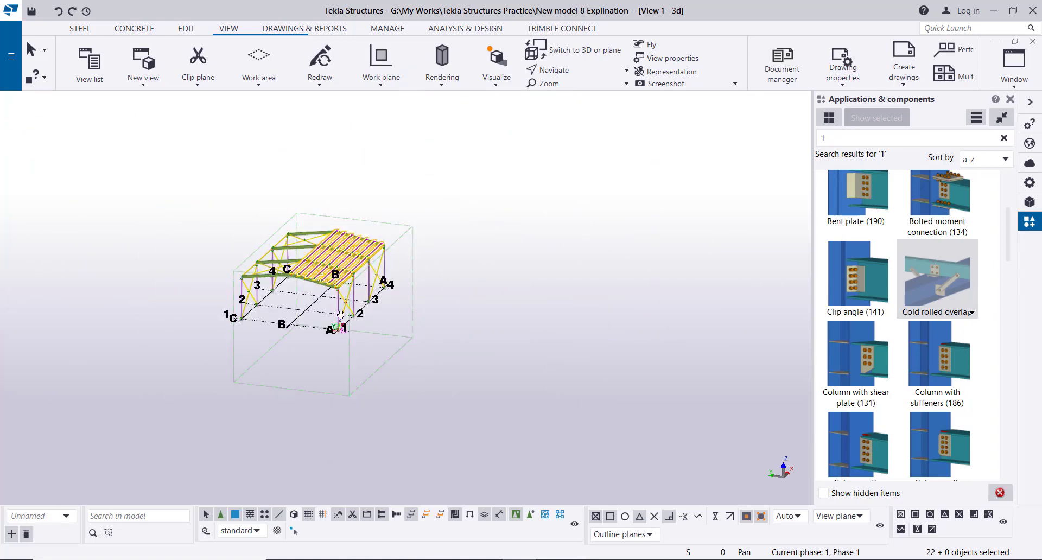
middle_click_drag(340, 315, 336, 266, "ctrl")
middle_click_drag(307, 319, 337, 309, "ctrl")
scroll(278, 274, "up", 5)
Mirror-copy the selected purlins and cleats about the ridge line onto the opposite slope.
right_click(120, 156)
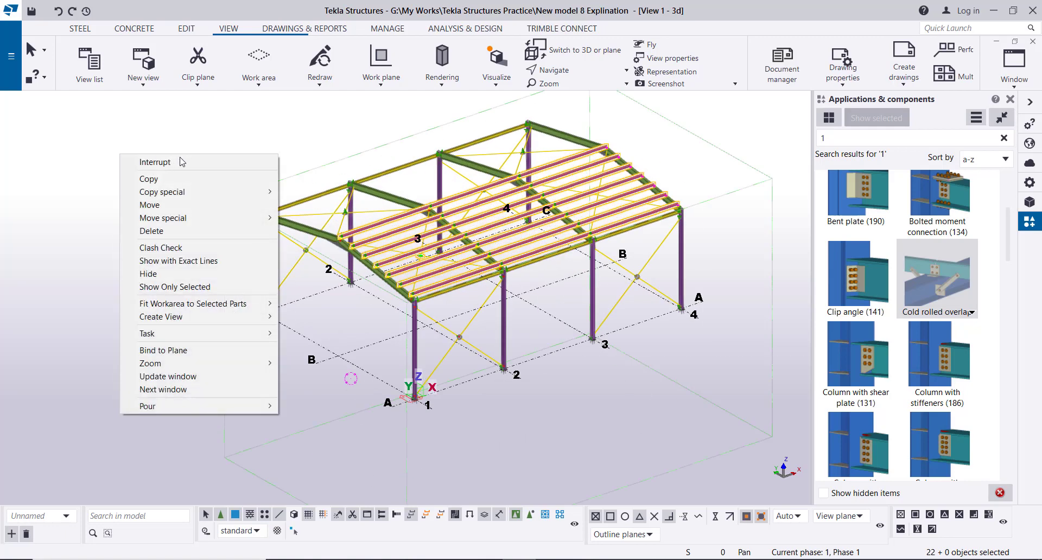
mouse_move(247, 192)
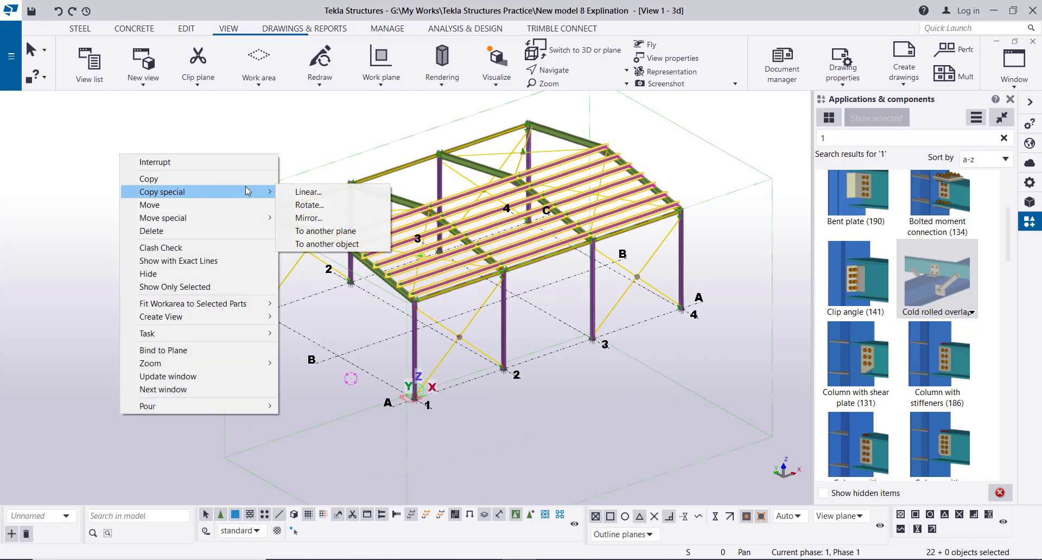
left_click(308, 218)
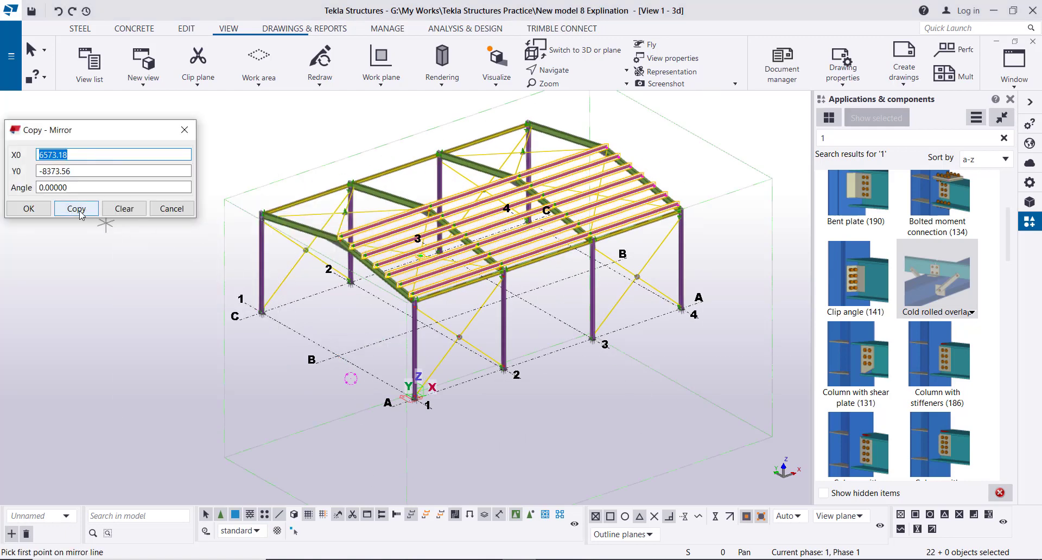
left_click(337, 357)
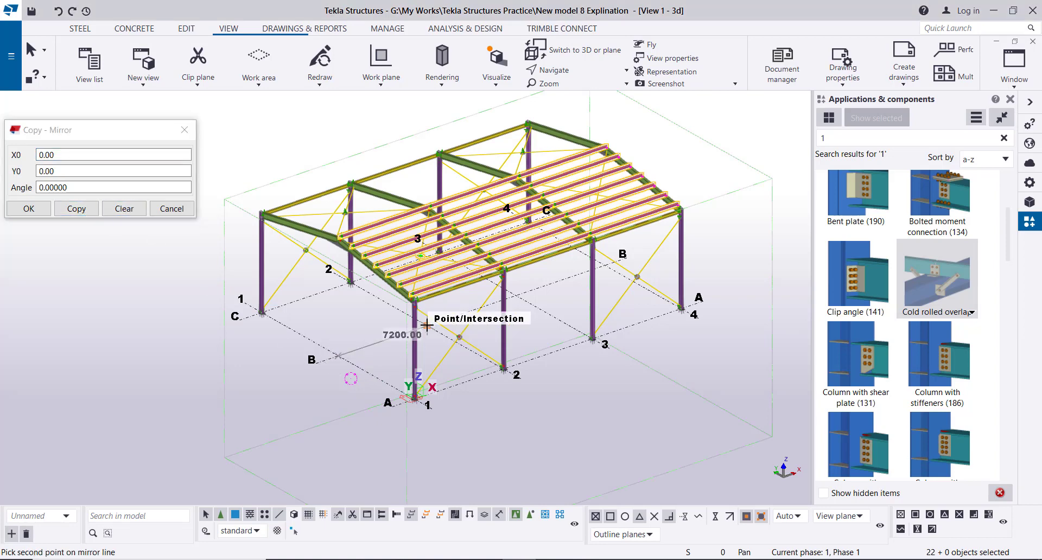
left_click(83, 212)
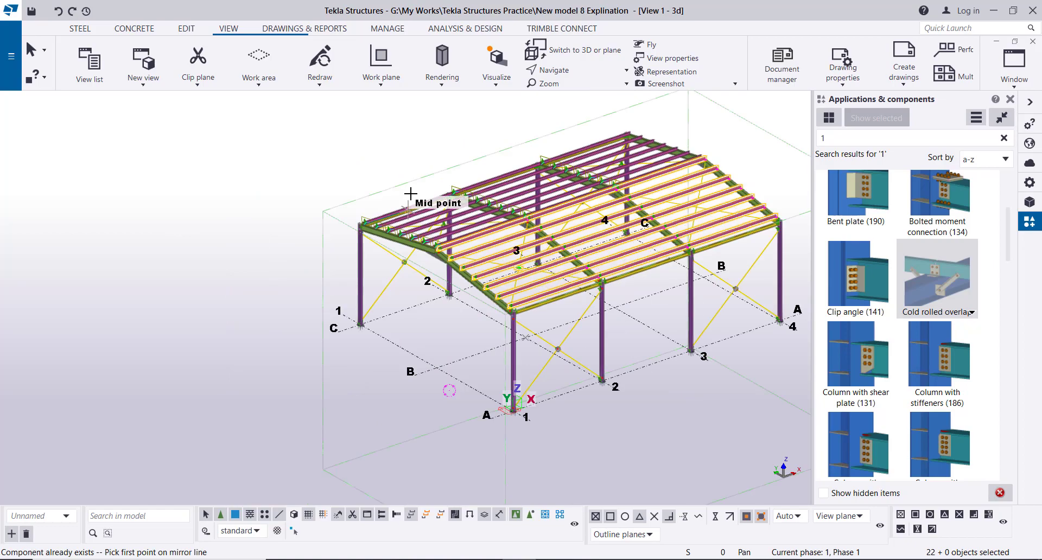
right_click(245, 150)
left_click(255, 154)
scroll(516, 252, "up", 6)
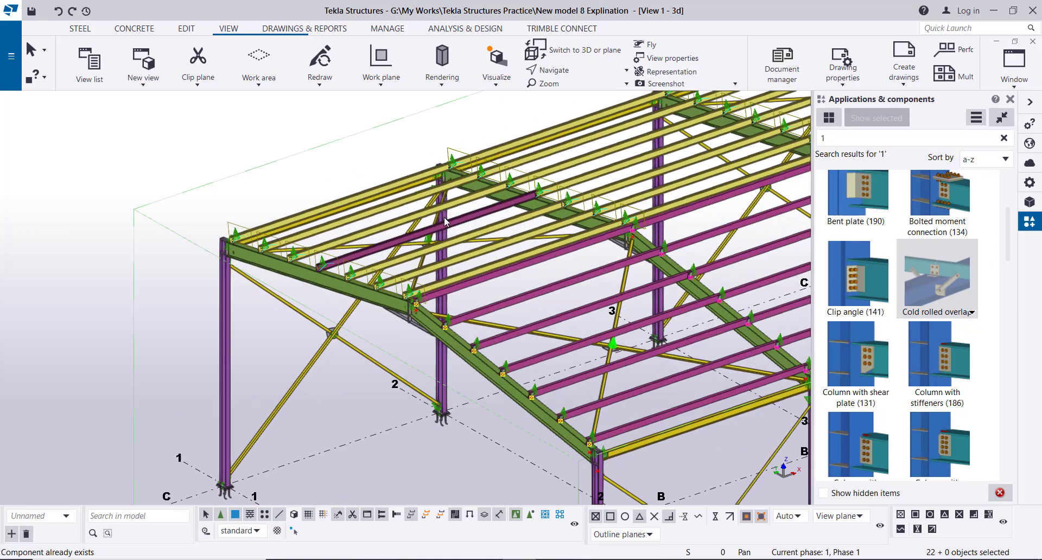
scroll(517, 251, "down", 10)
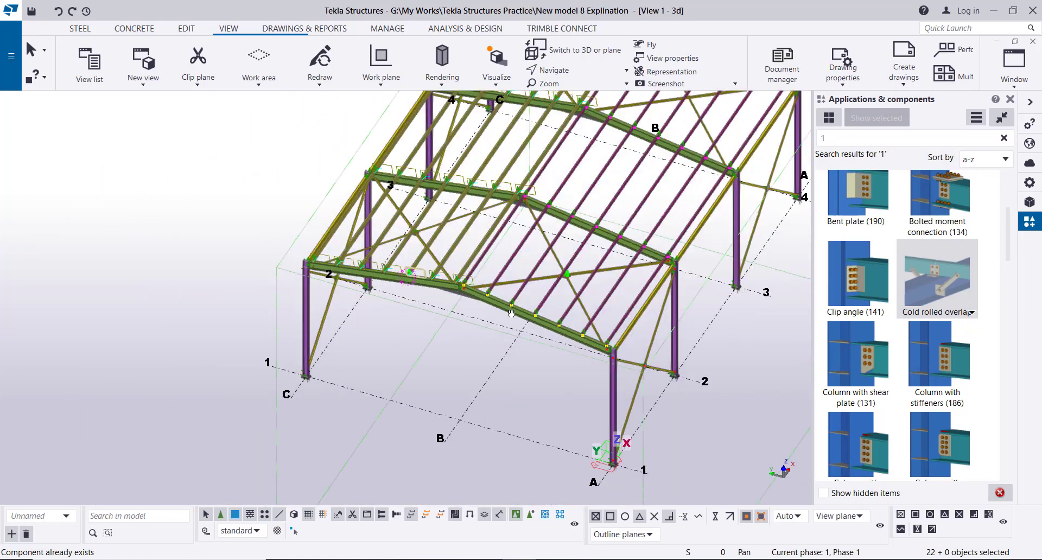
scroll(579, 267, "up", 2)
scroll(579, 267, "down", 3)
mouse_move(579, 267)
middle_mouse_down("ctrl")
mouse_move(369, 291)
mouse_move(487, 199)
mouse_move(681, 164)
mouse_move(503, 288)
middle_mouse_up("ctrl")
scroll(444, 261, "up", 2)
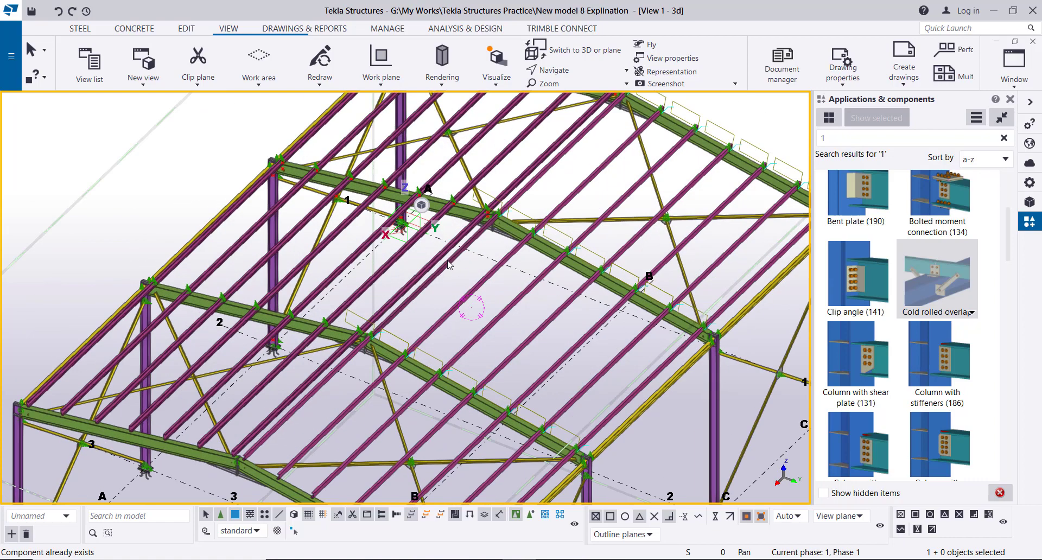
scroll(448, 264, "down", 4)
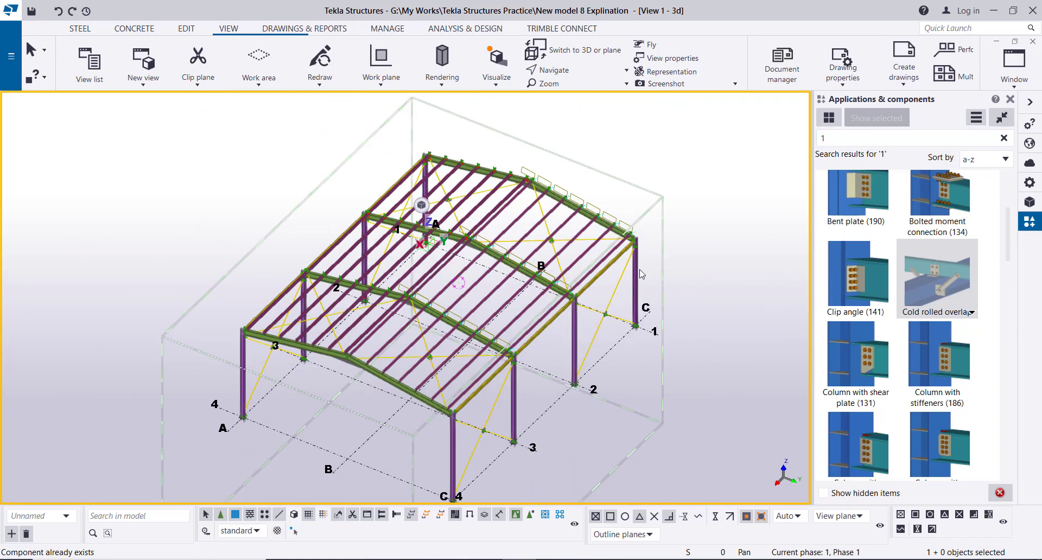
Open the named view ELEVATION ON GRID 1 from the Views list.
key("ctrl+i")
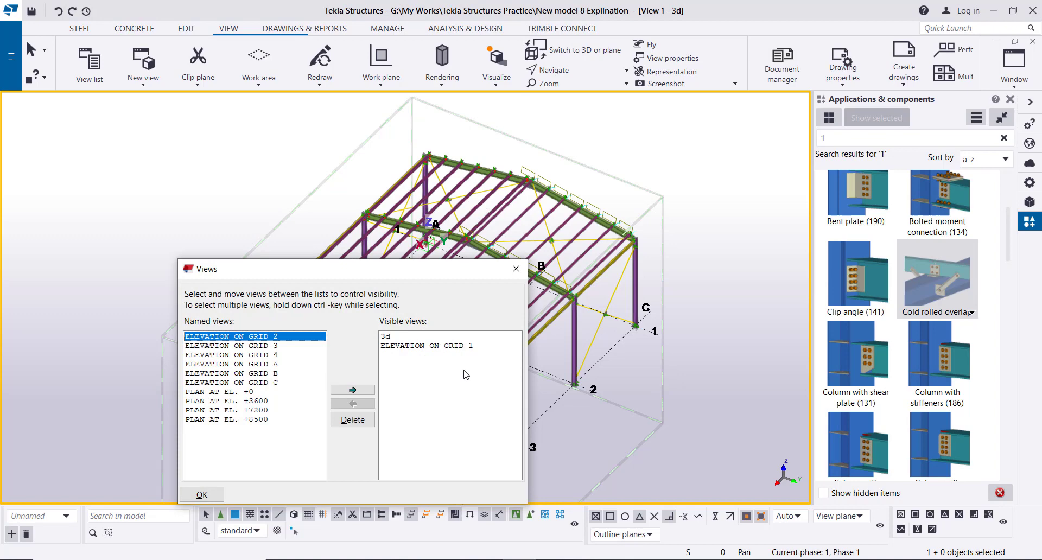
double_click(429, 346)
left_click(516, 268)
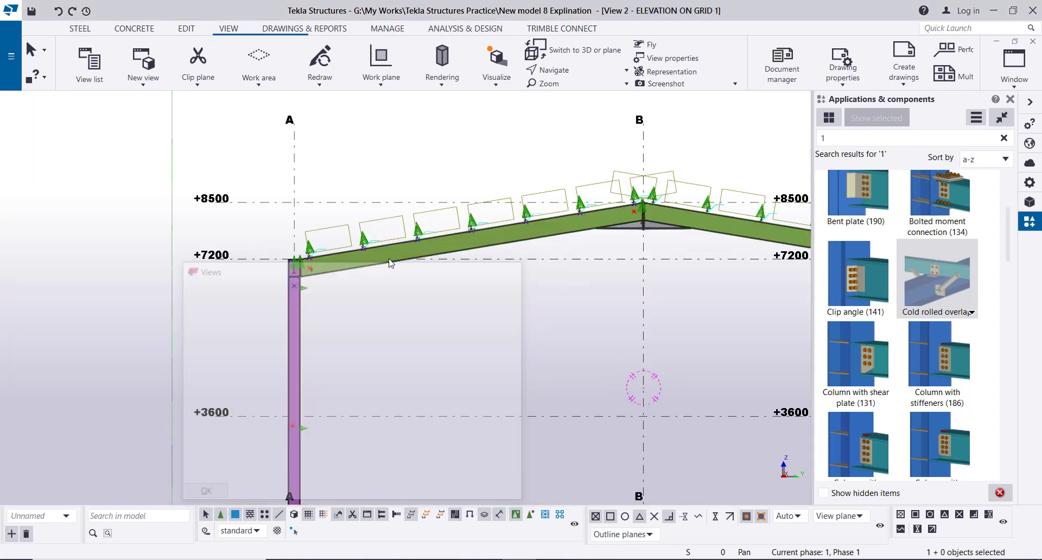
Zoom and centre the elevation to check the cleated purlins on both rafter slopes, grids A to C.
scroll(262, 265, "down", 3)
scroll(486, 227, "up", 5)
scroll(487, 226, "up", 5)
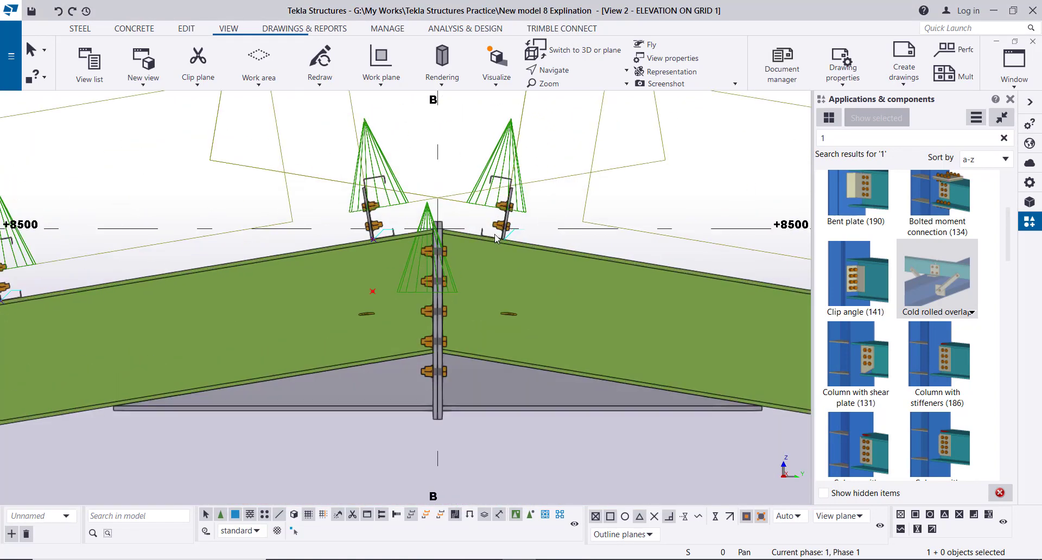
scroll(462, 217, "down", 4)
scroll(463, 217, "down", 6)
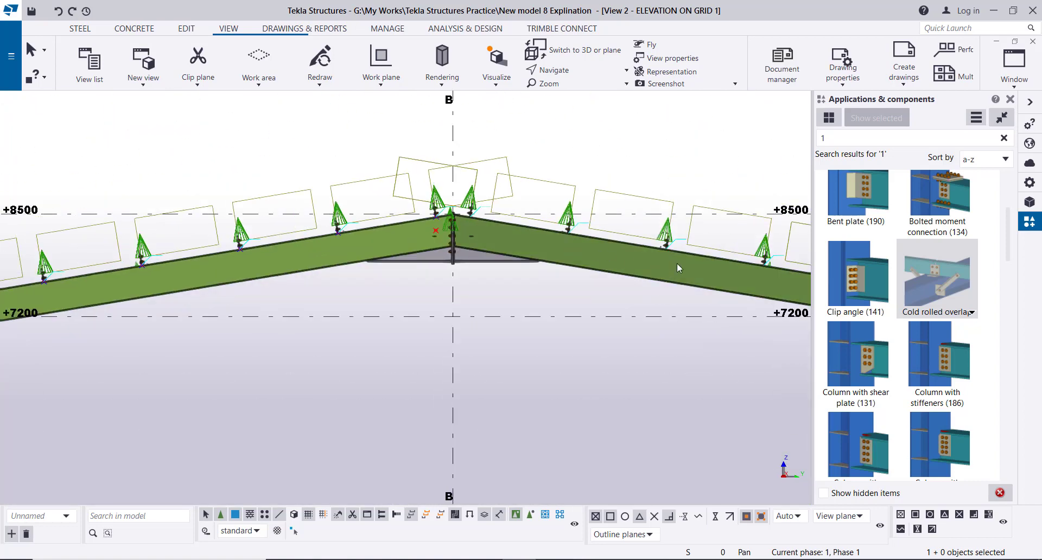
middle_click_drag(409, 277, 380, 252)
left_click(1014, 61)
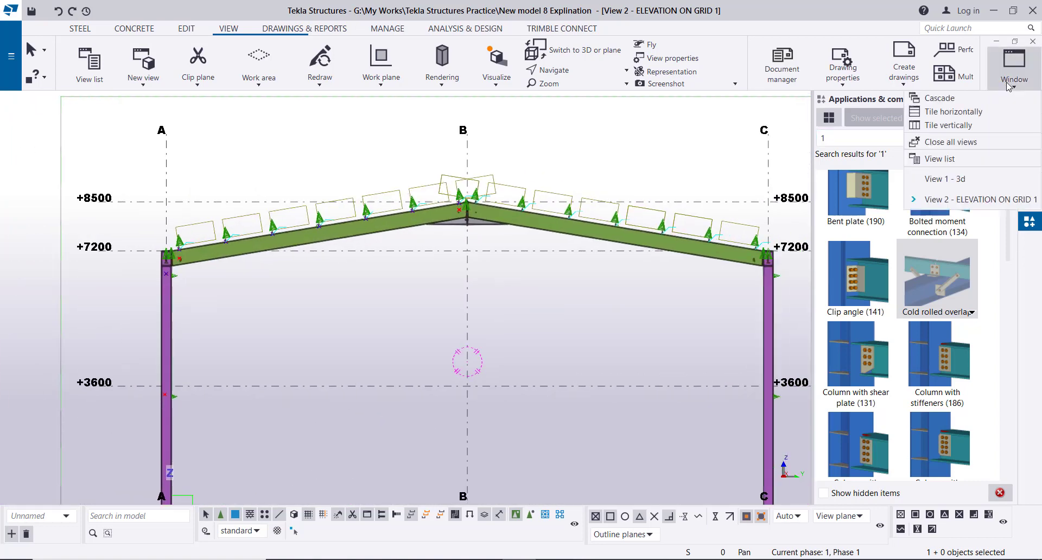